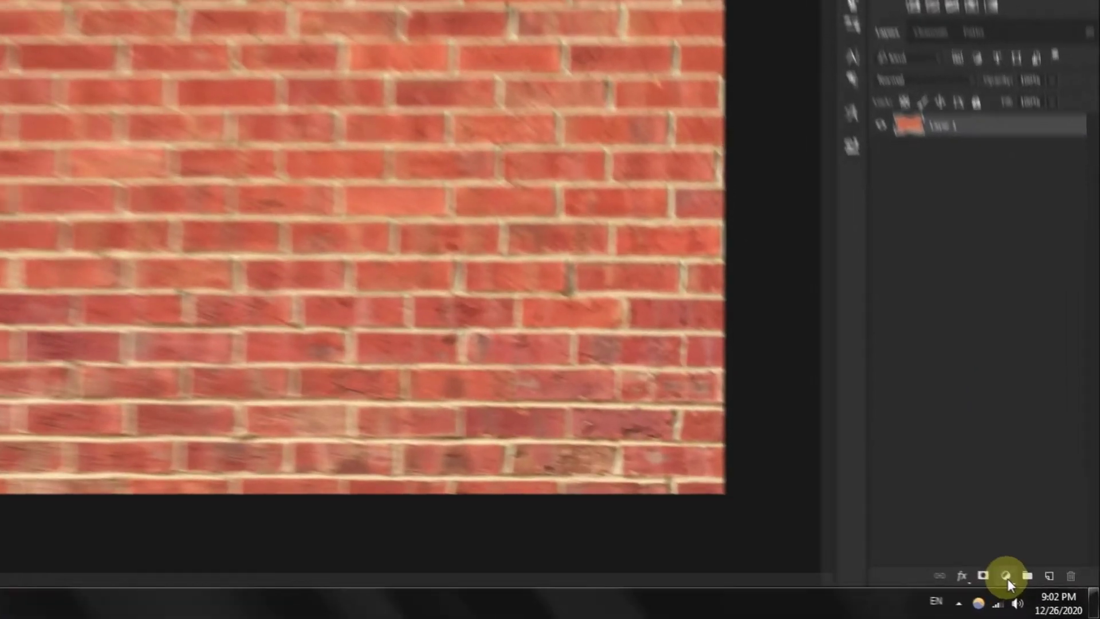
Add a Hue/Saturation adjustment layer over the brick wall with Saturation -27 and Lightness -93
click(1034, 590)
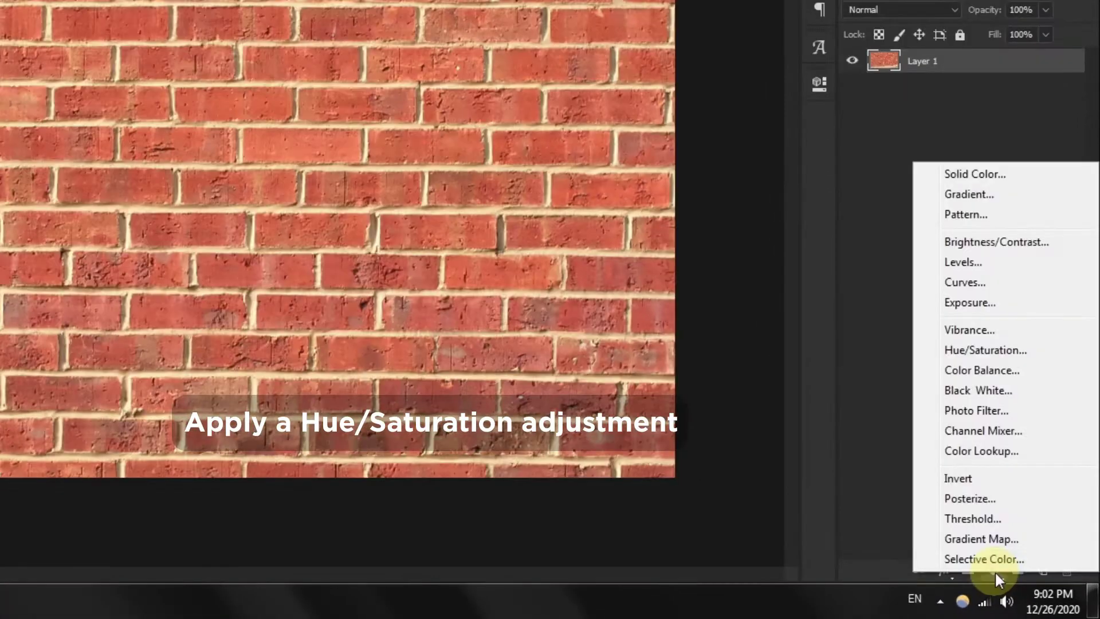
click(981, 351)
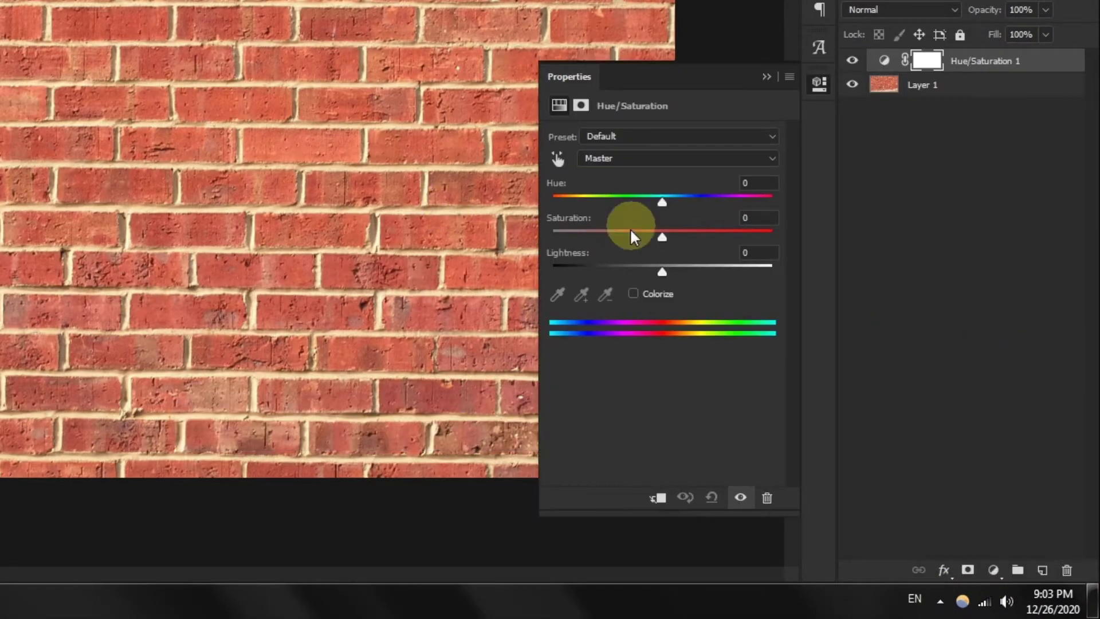
drag(662, 237, 568, 273)
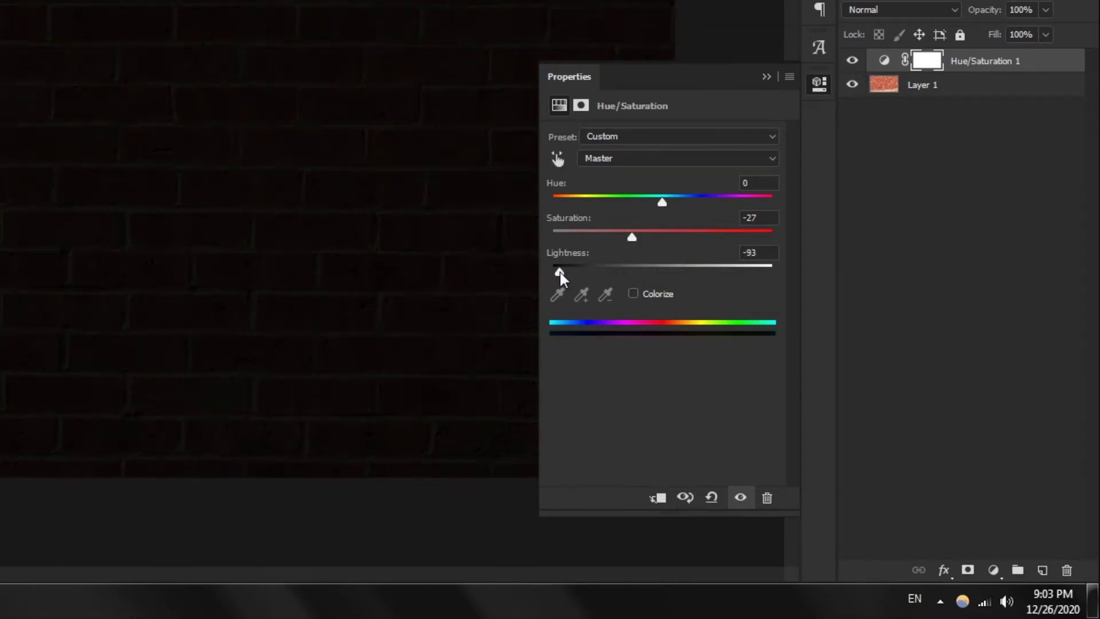
click(817, 86)
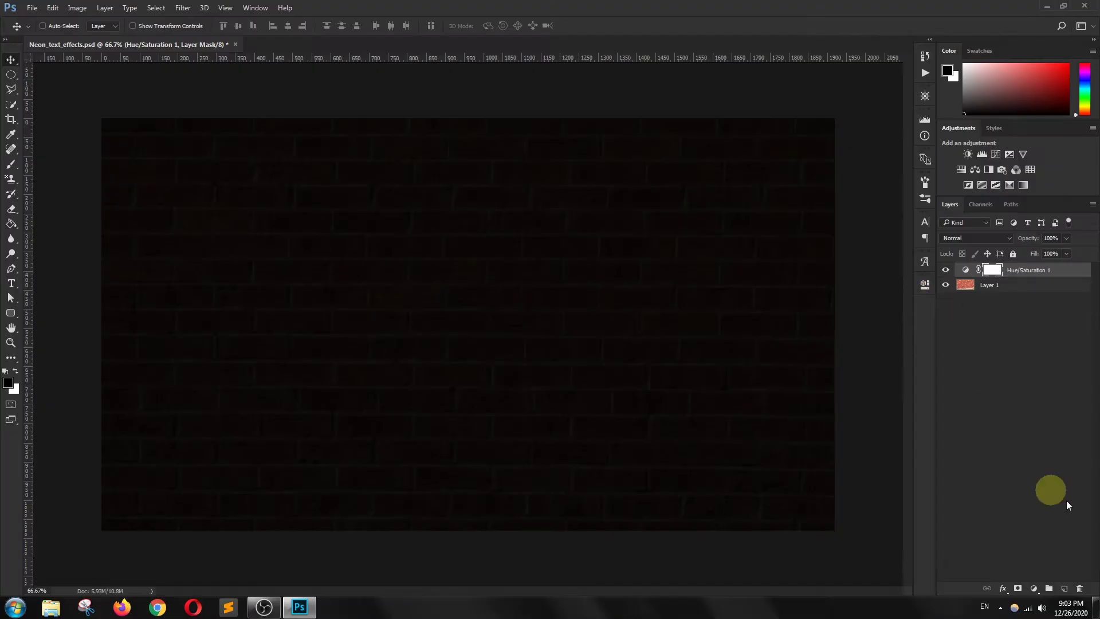
Create a new layer above the Hue/Saturation adjustment and fill it with the Clouds render filter
click(1065, 589)
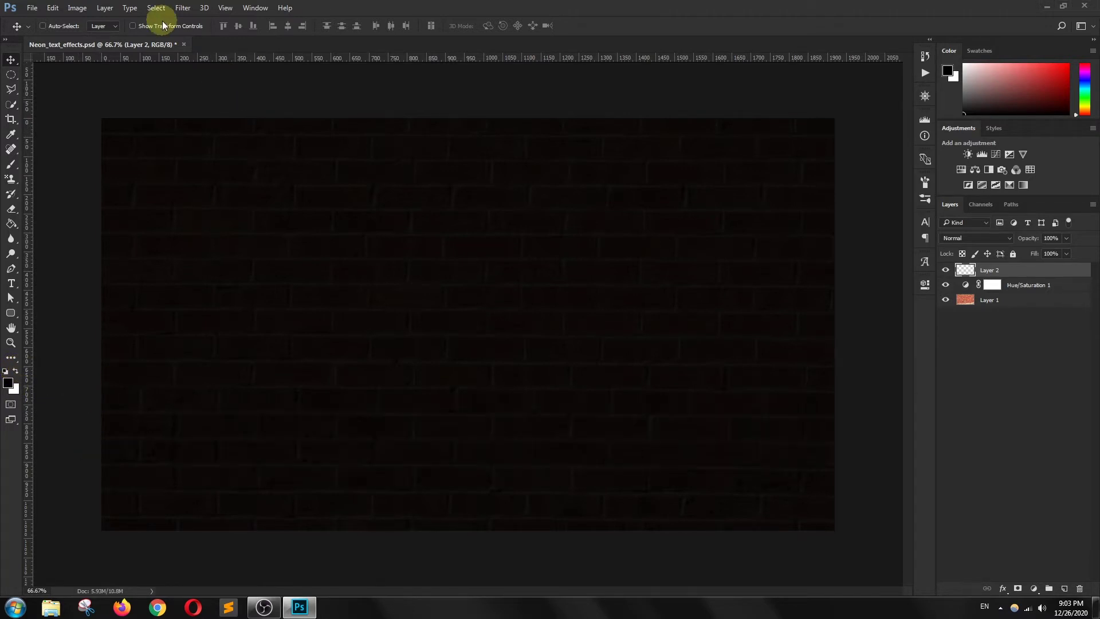
click(182, 7)
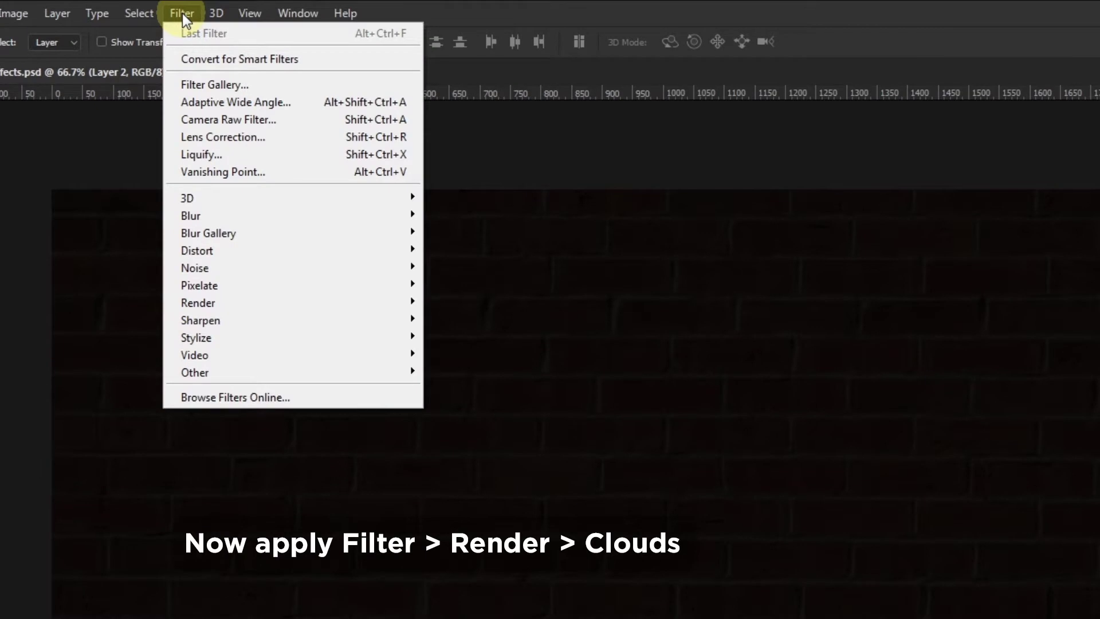
mouse_move(204, 302)
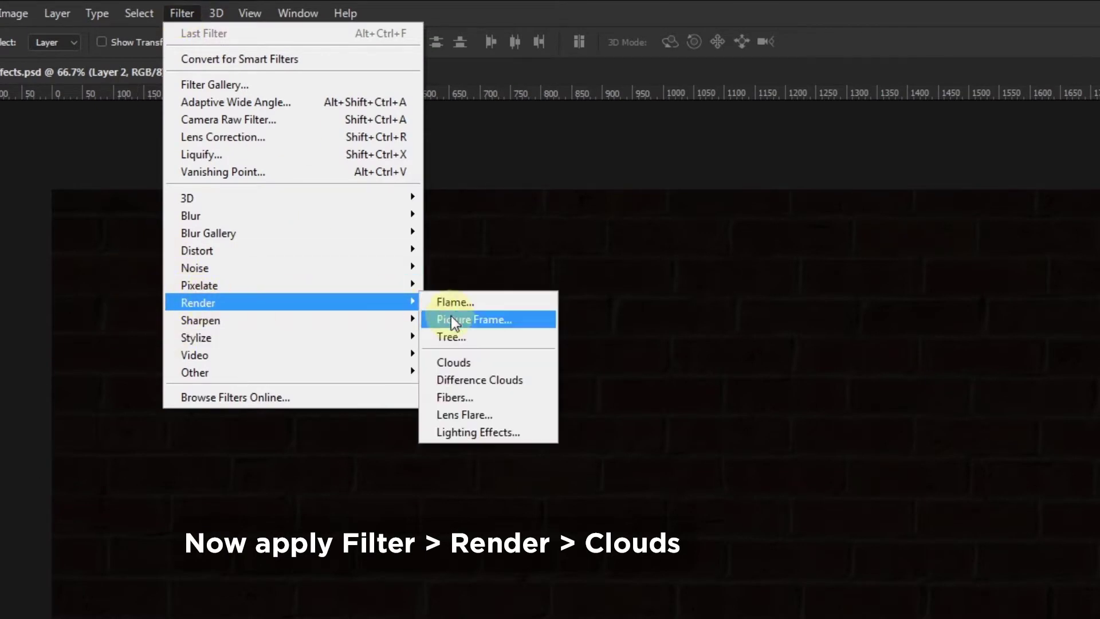
click(455, 363)
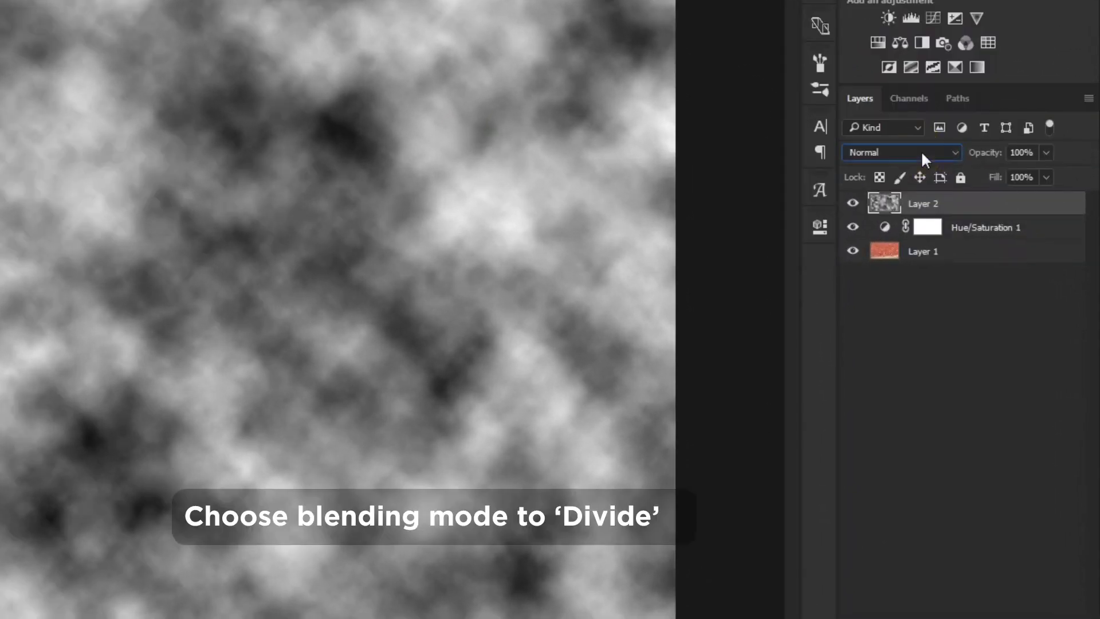
Set the clouds layer's blend mode to Divide and add a layer mask to it
click(920, 150)
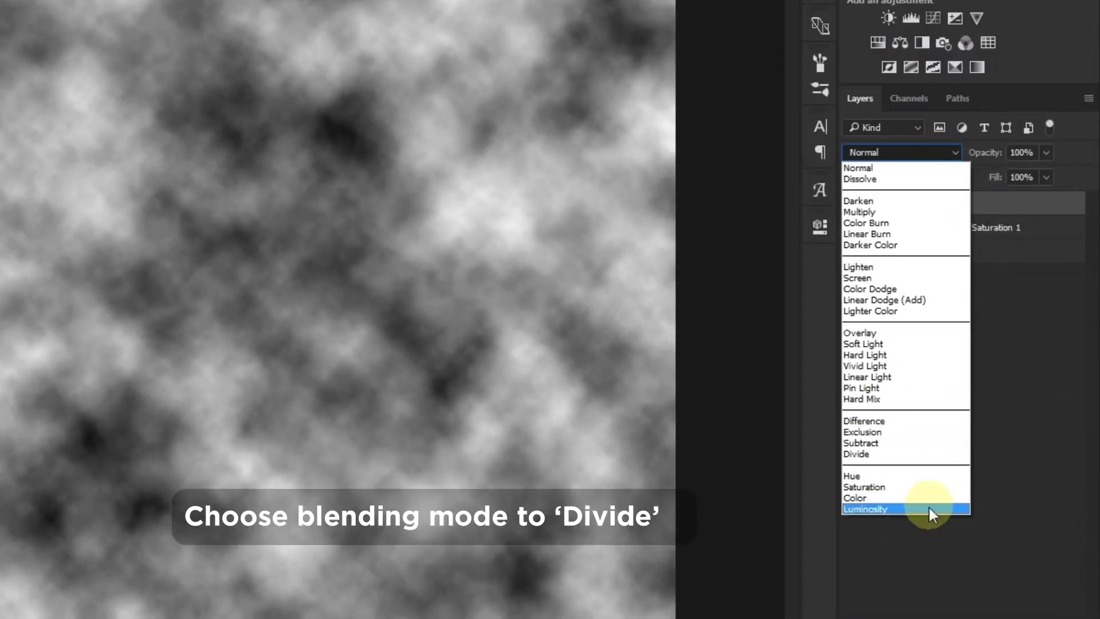
click(878, 456)
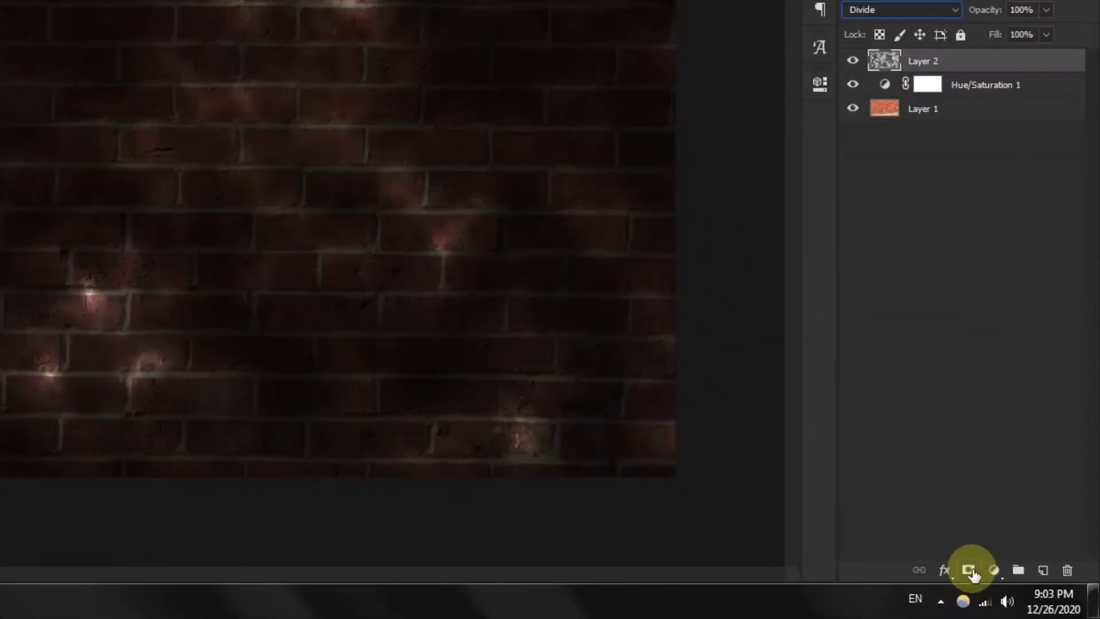
click(1019, 589)
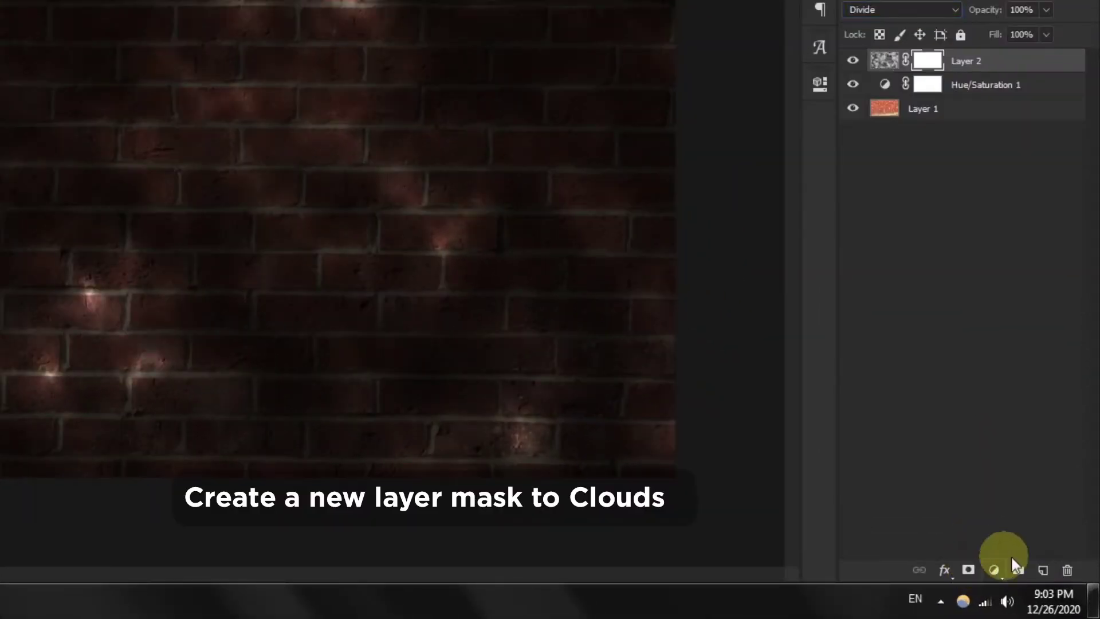
Add a Color Balance adjustment layer above the clouds layer, keeping its default settings
click(994, 570)
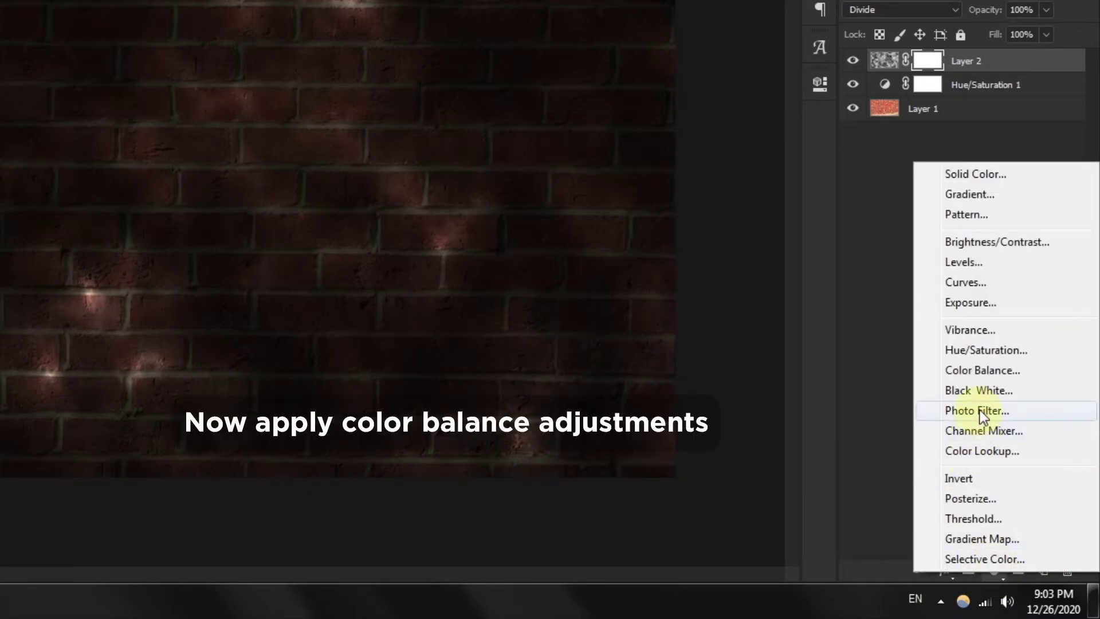
click(973, 370)
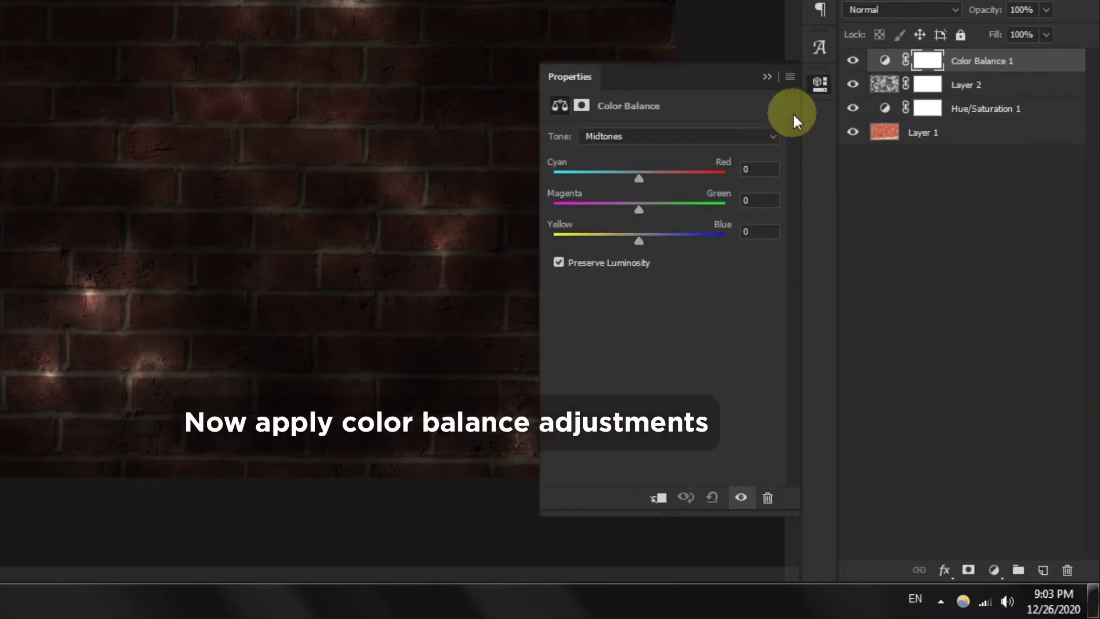
click(818, 83)
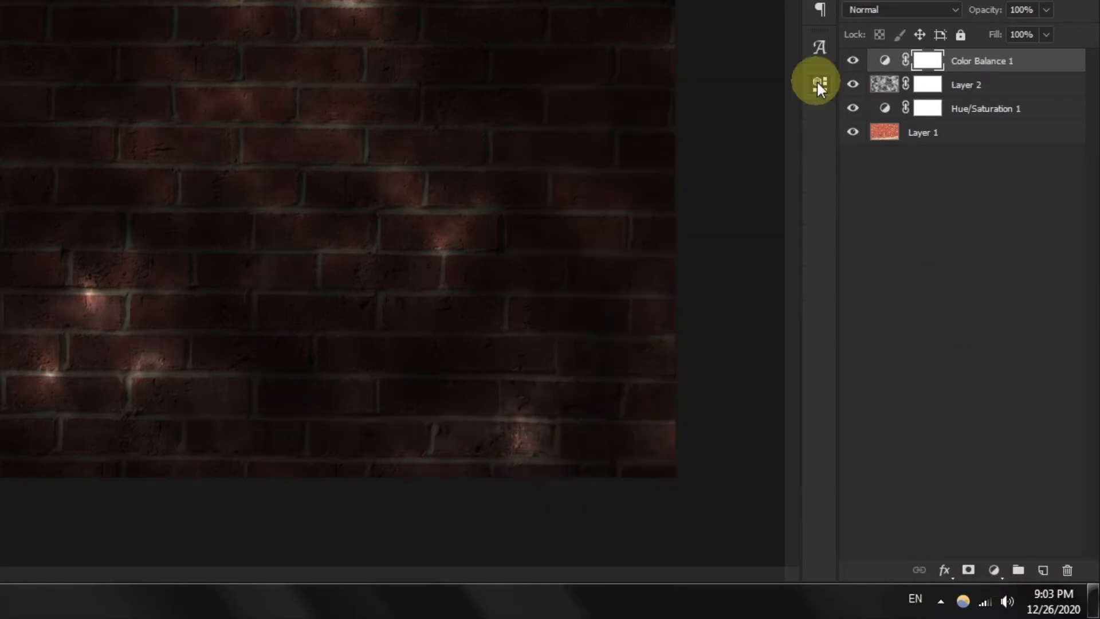
Group all four layers, from the brick image up to the Color Balance adjustment
click(1004, 143)
shift+click(986, 66)
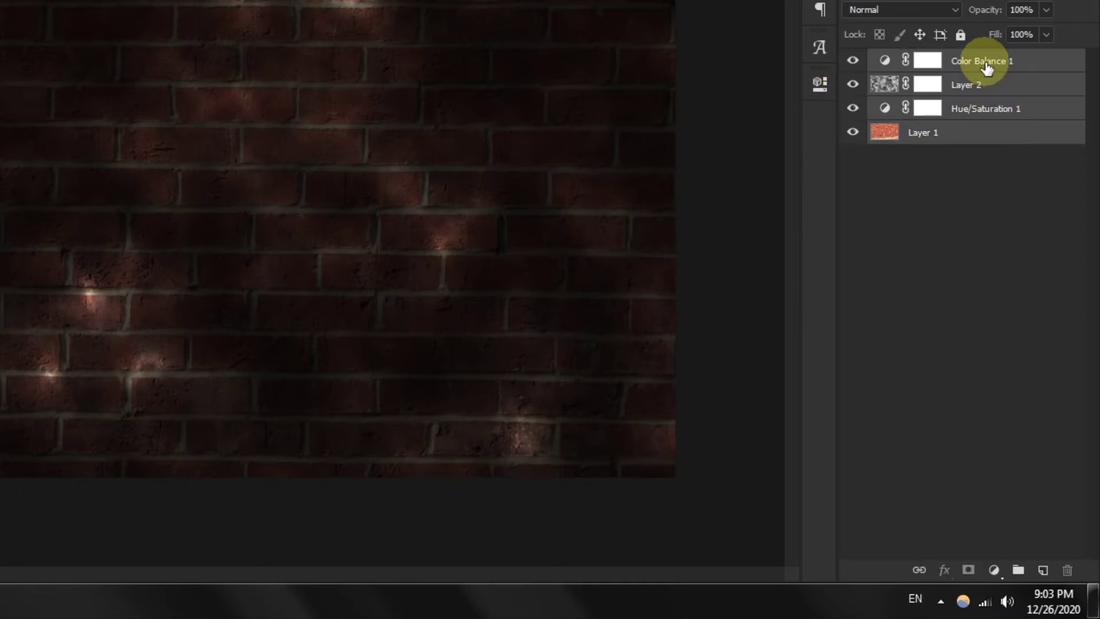
key(ctrl+g)
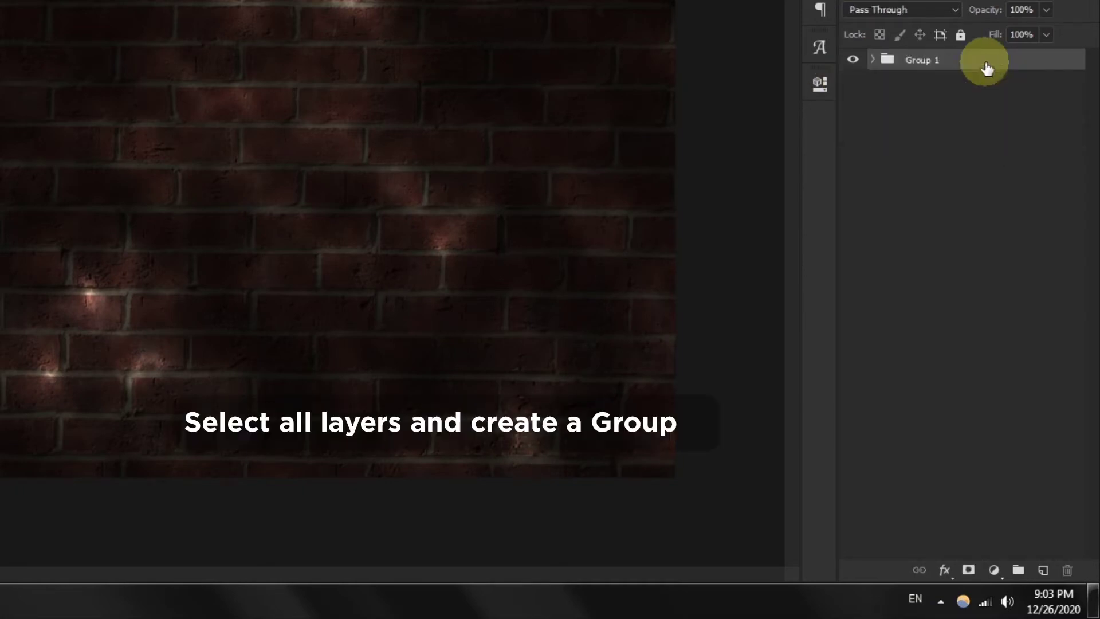
Add an empty layer above the group and set the Type tool's text colour to white (ffffff)
click(1043, 570)
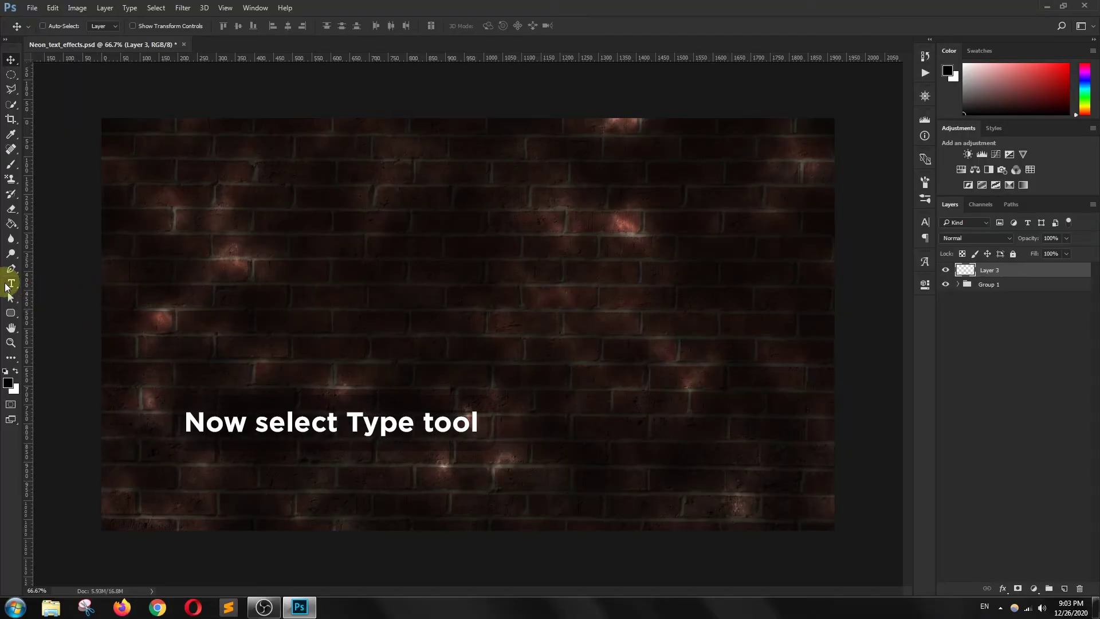
click(12, 284)
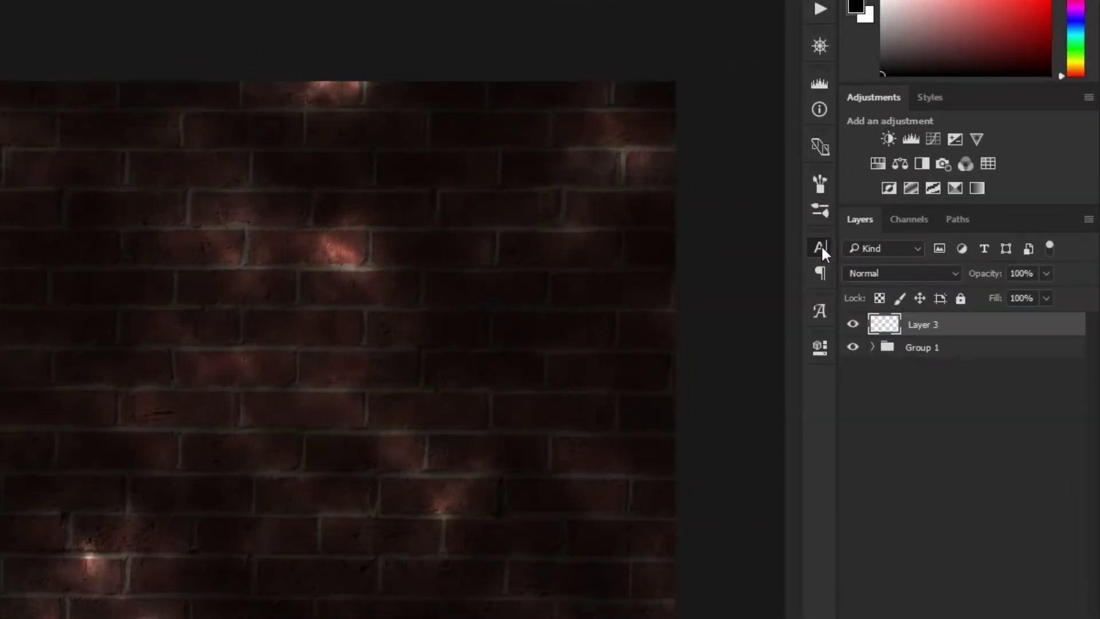
click(924, 224)
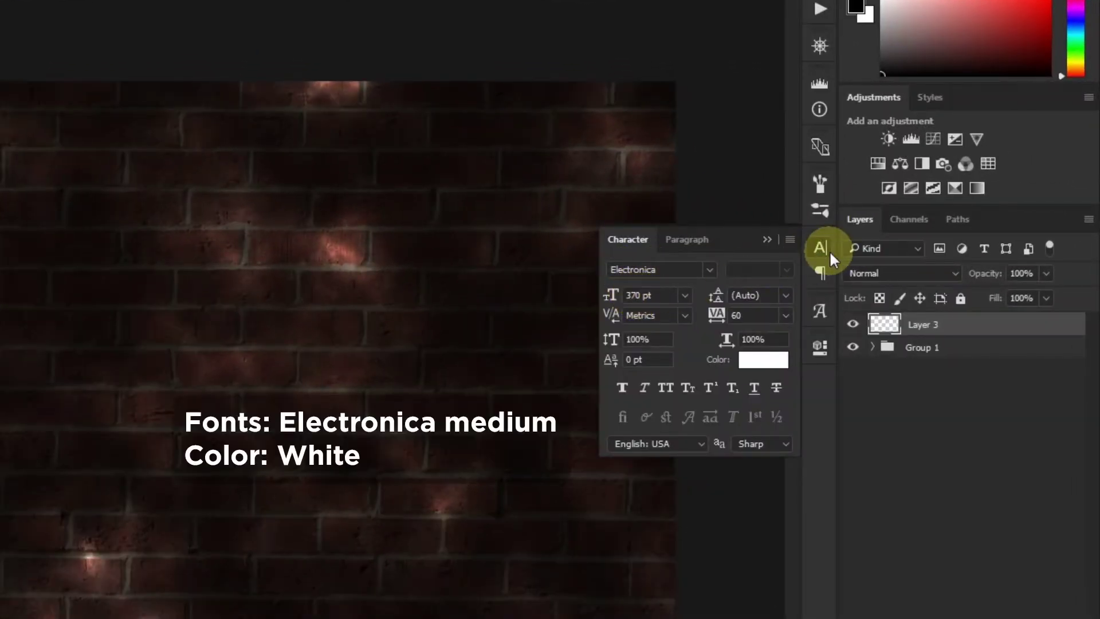
click(762, 360)
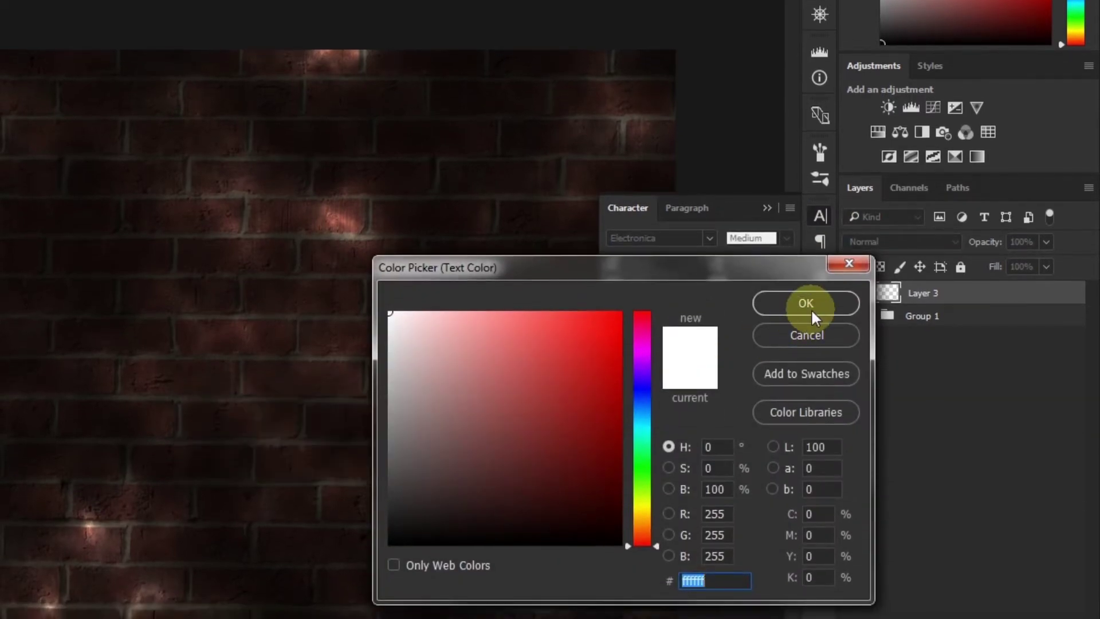
click(810, 308)
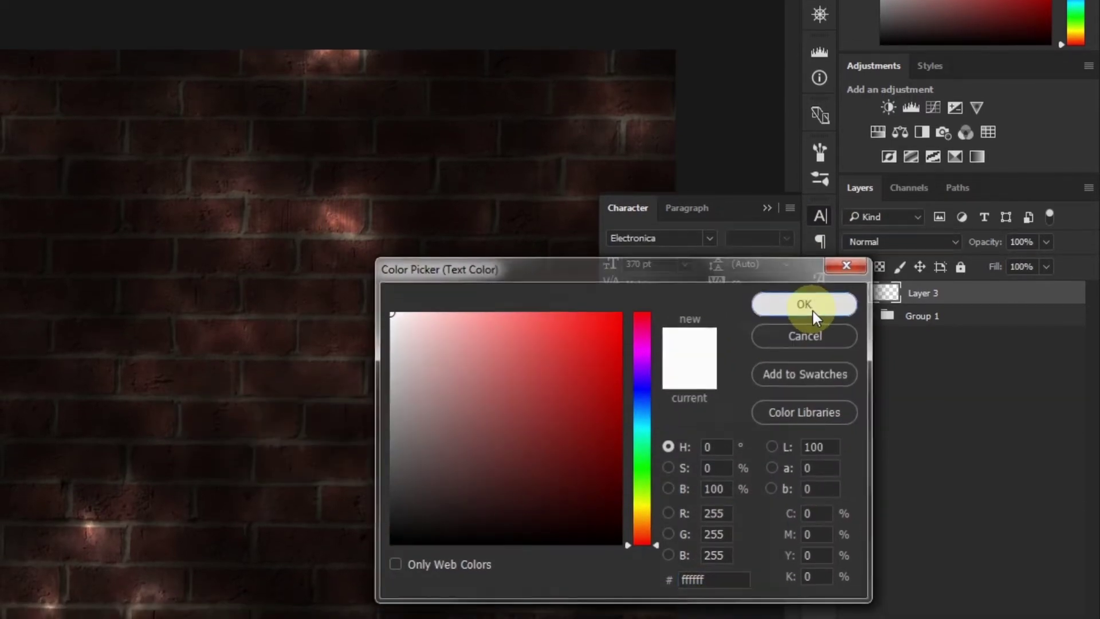
click(823, 215)
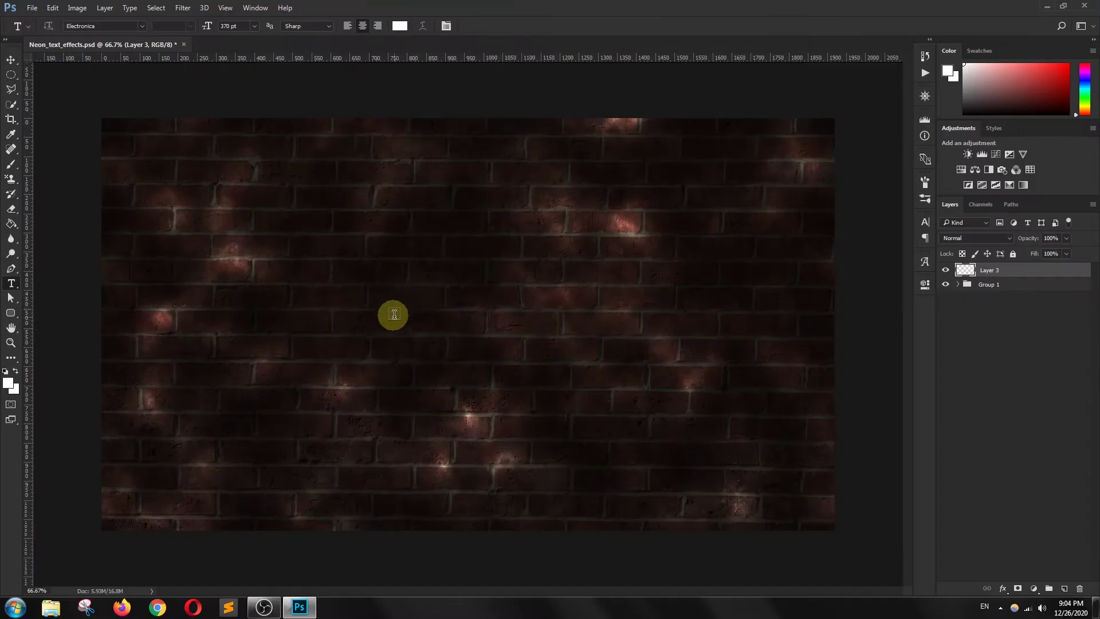
Write the text "Relax" on the brick wall and move it to the middle of the canvas
click(301, 315)
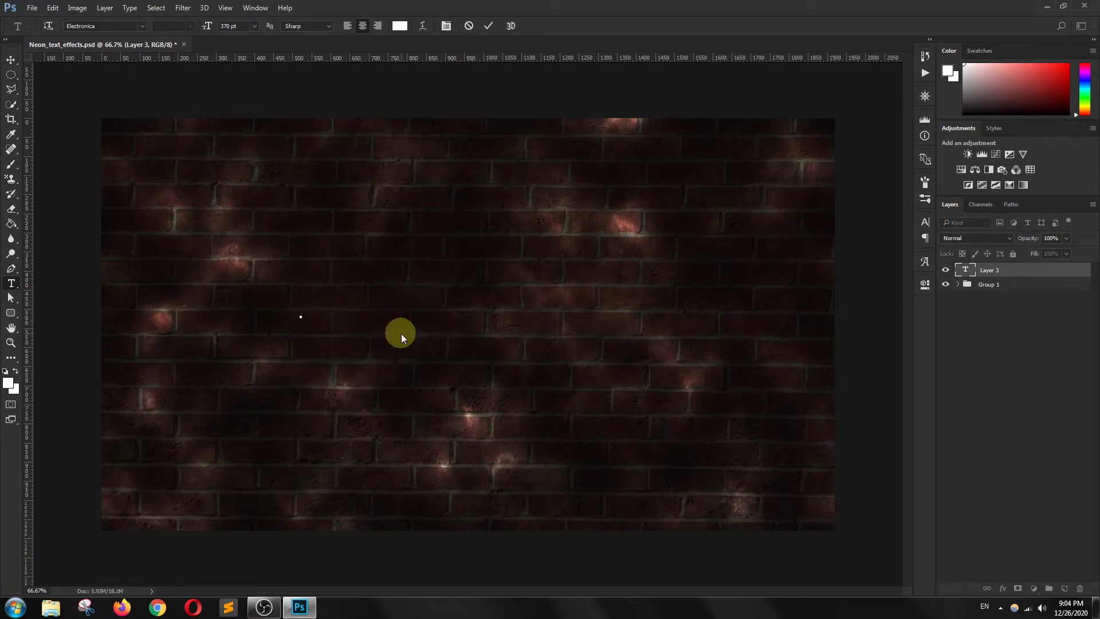
text(Rela)
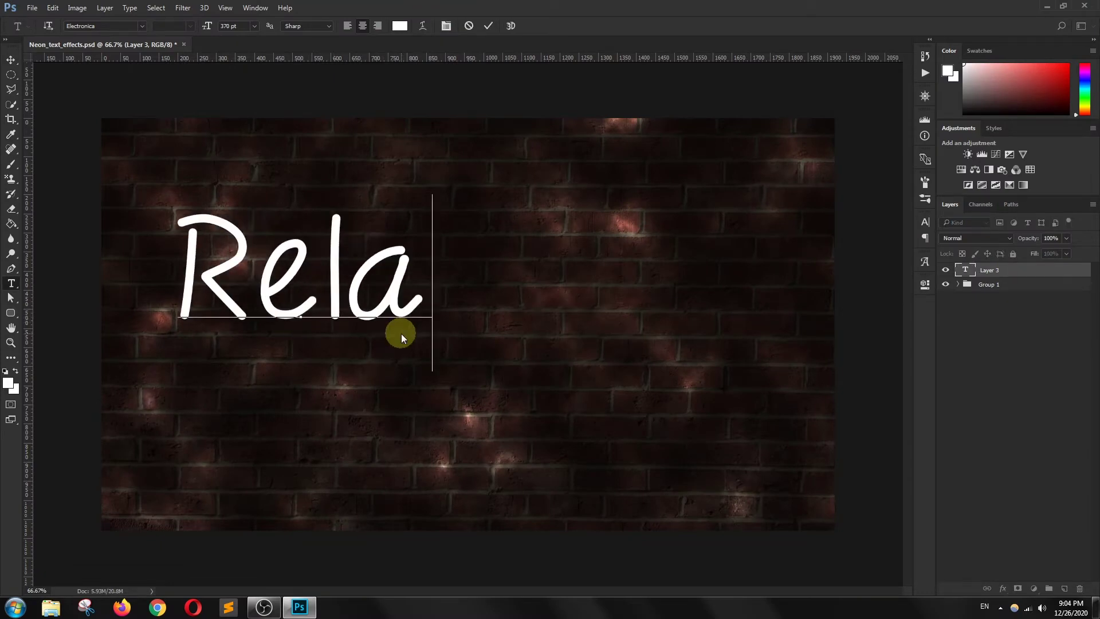
text(x)
click(487, 27)
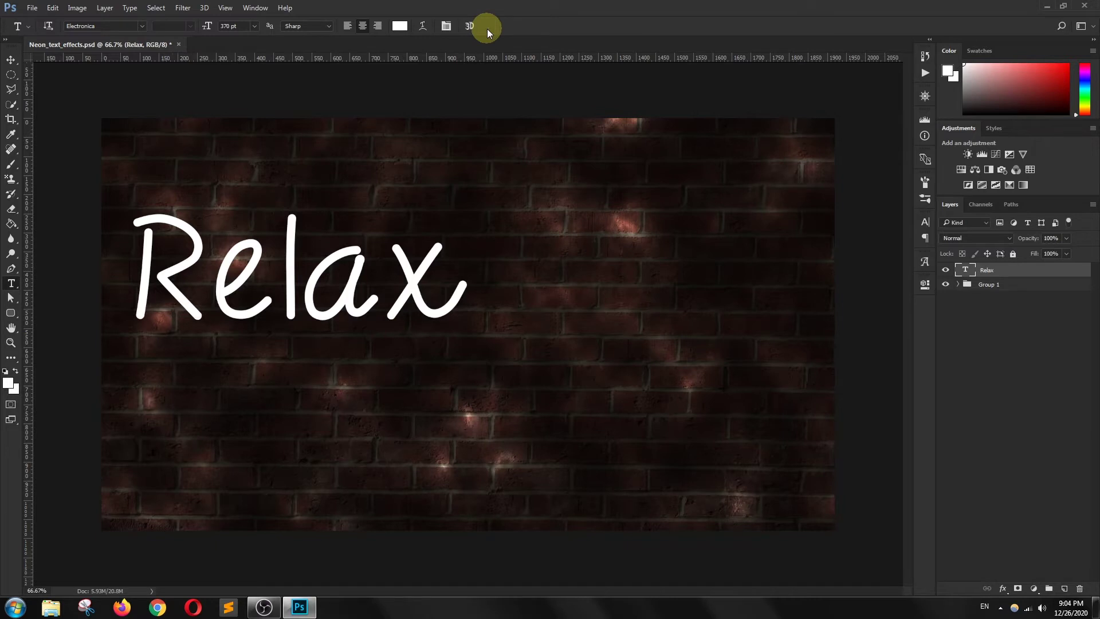
click(11, 60)
drag(289, 277, 455, 314)
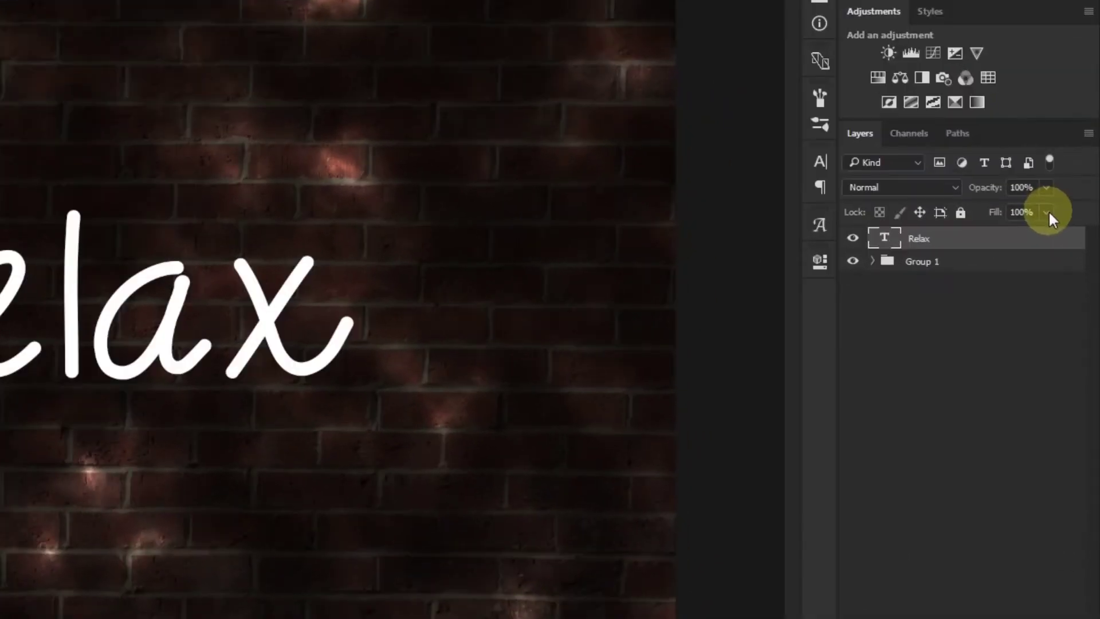
Reduce the fill opacity of the "Relax" text layer to 0%
click(1066, 253)
drag(1047, 235, 948, 235)
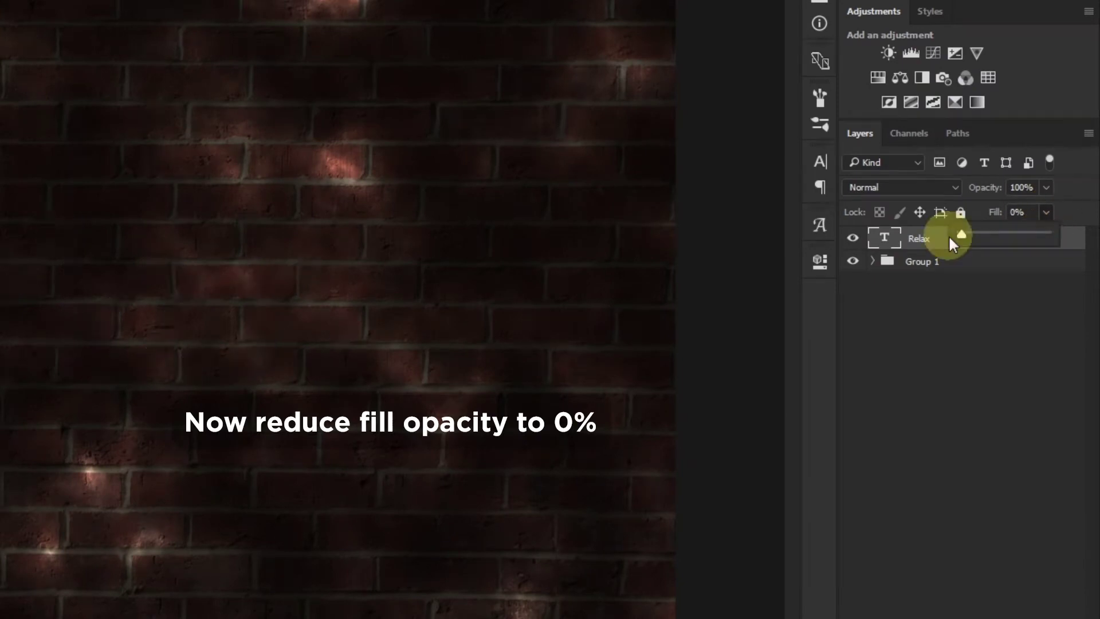
click(1033, 331)
click(1027, 272)
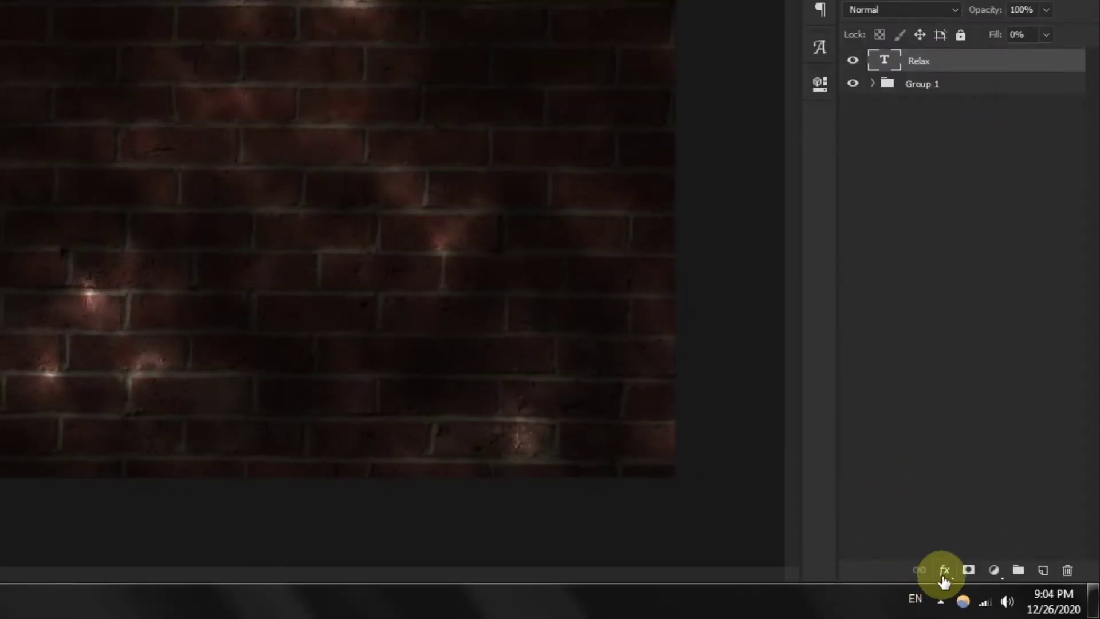
Add a Satin layer style to the "Relax" text and reset its settings to the defaults
click(944, 572)
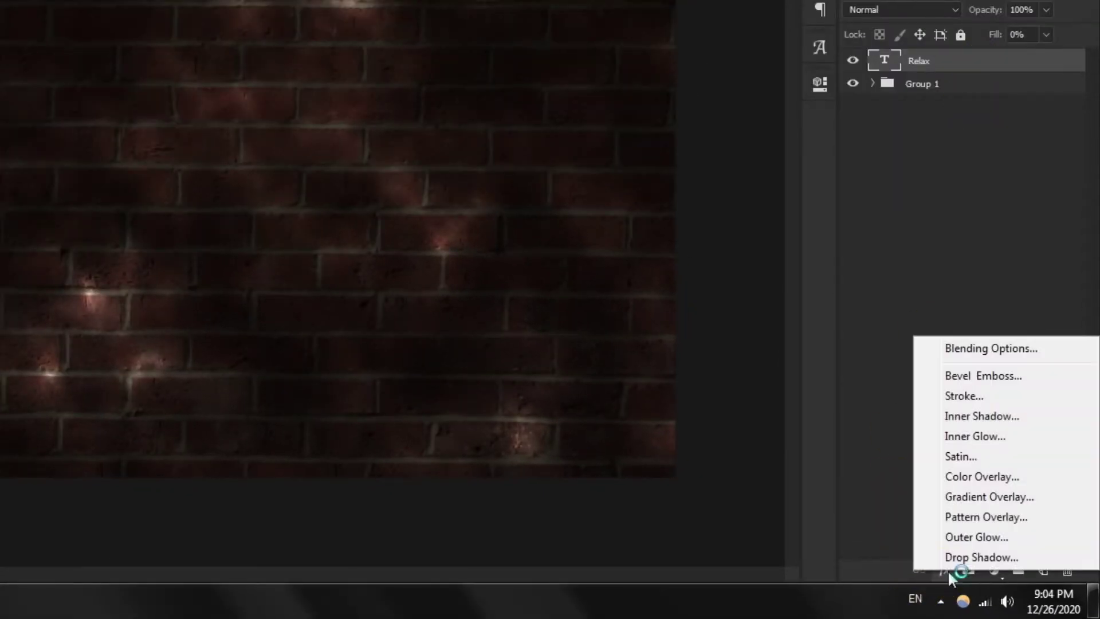
click(960, 456)
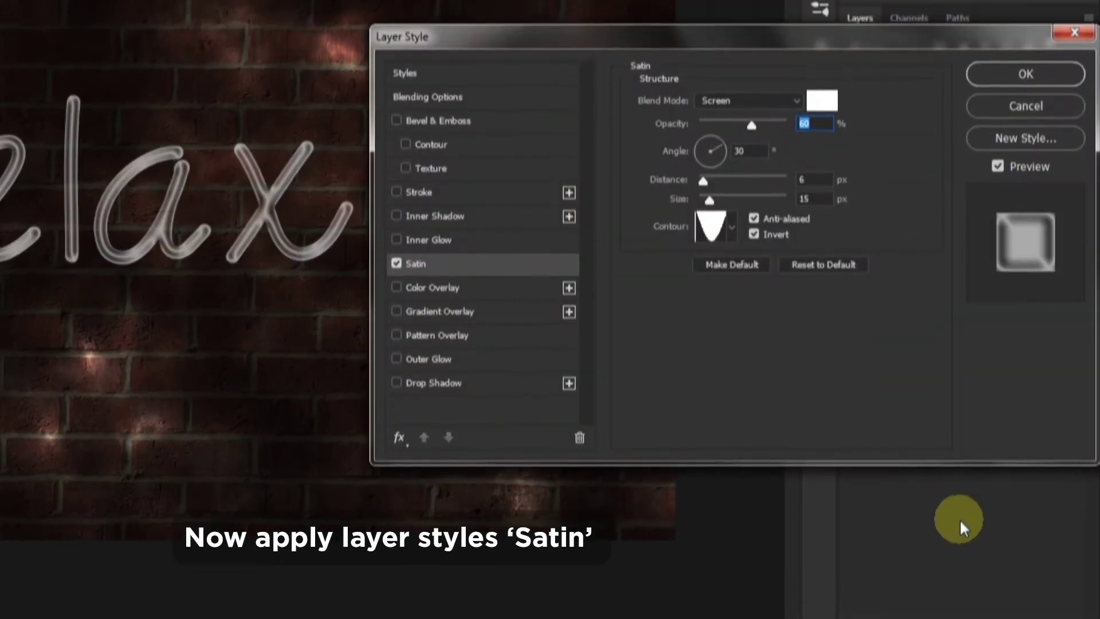
click(825, 293)
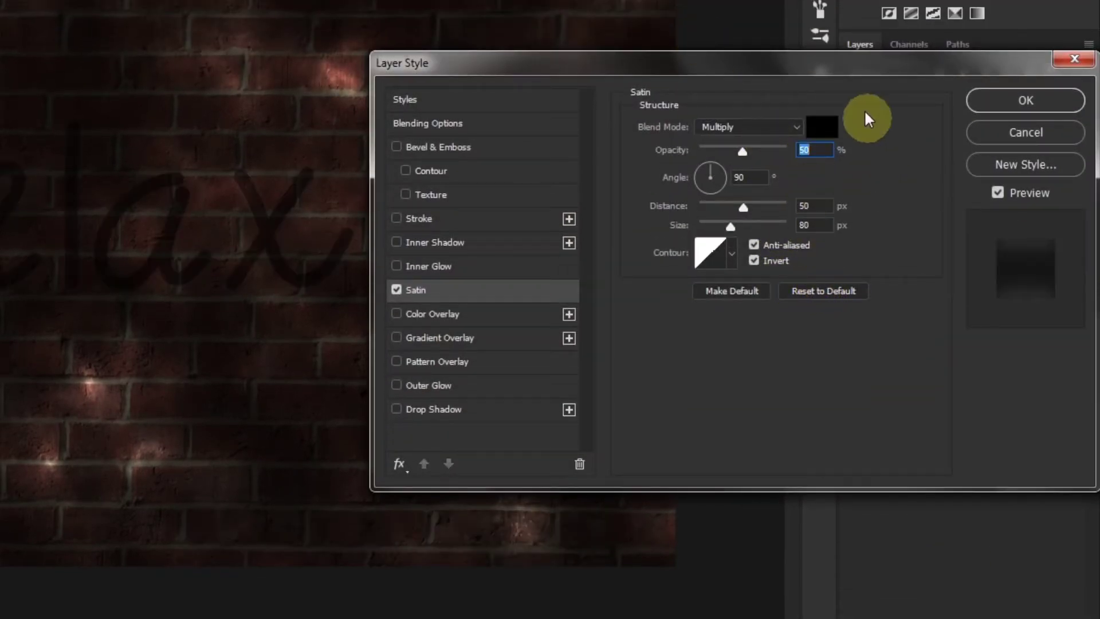
drag(764, 67, 760, 32)
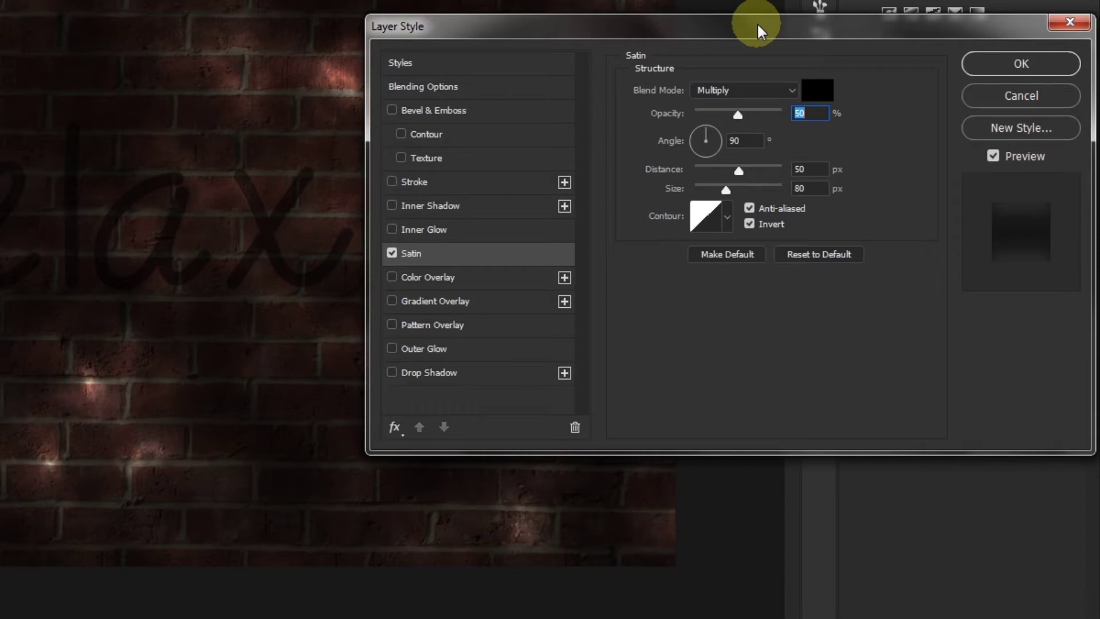
Set the Satin effect's colour to white (ffffff) and its blend mode to Screen
click(812, 90)
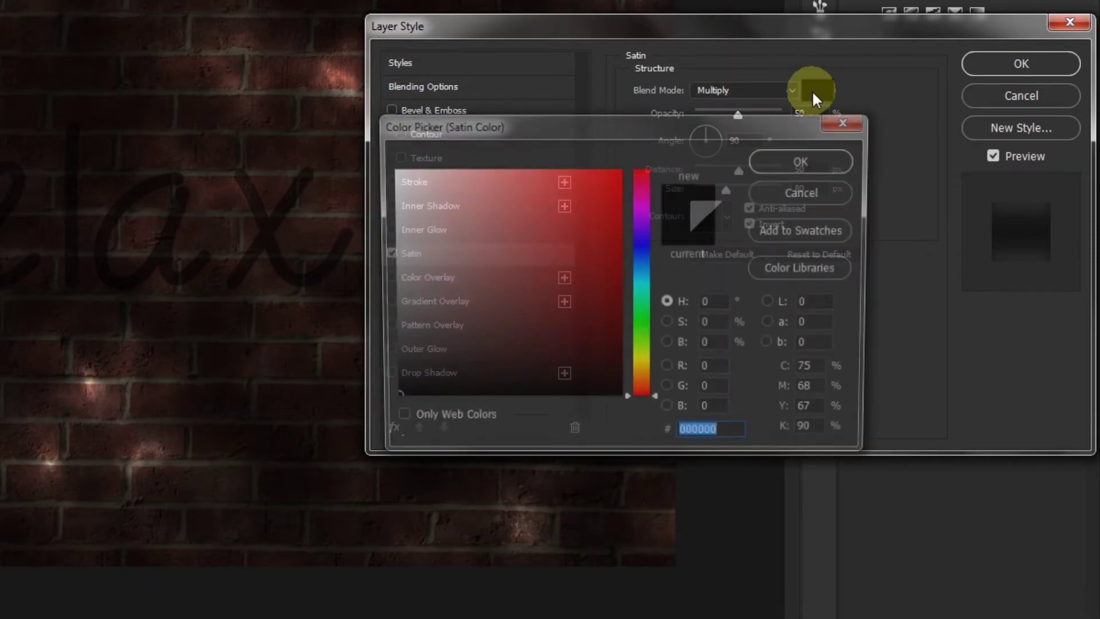
drag(407, 233, 385, 147)
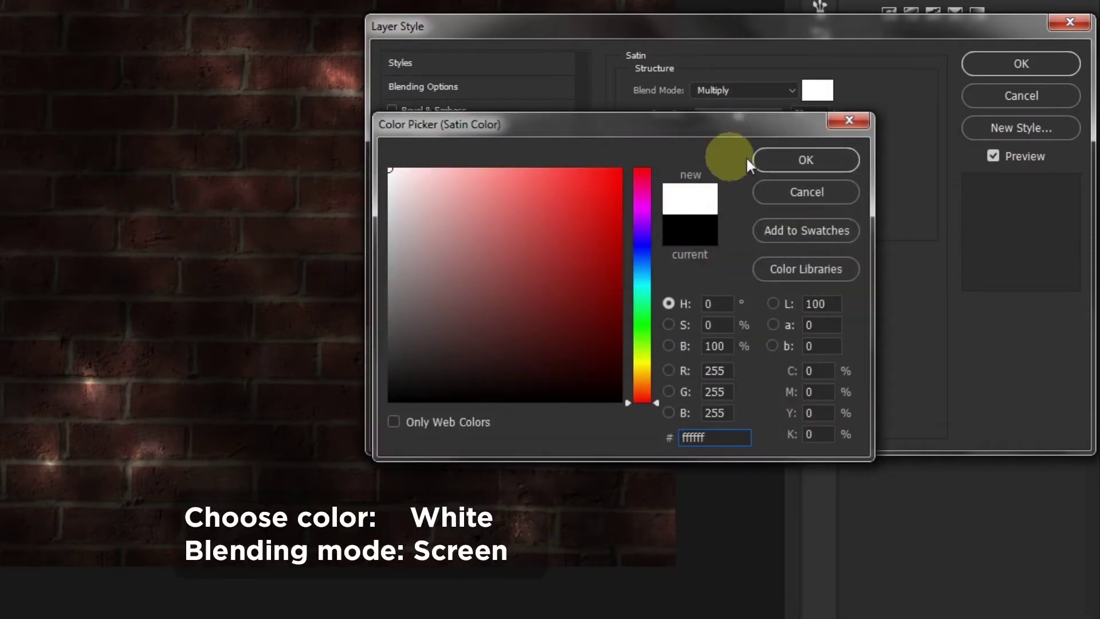
click(789, 163)
click(790, 91)
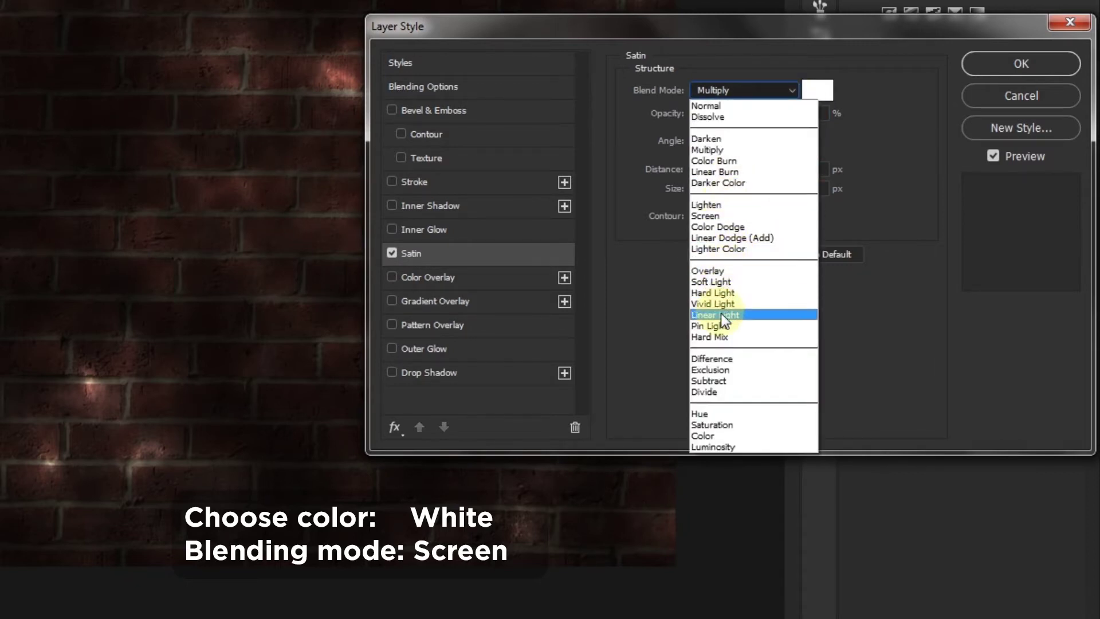
click(716, 217)
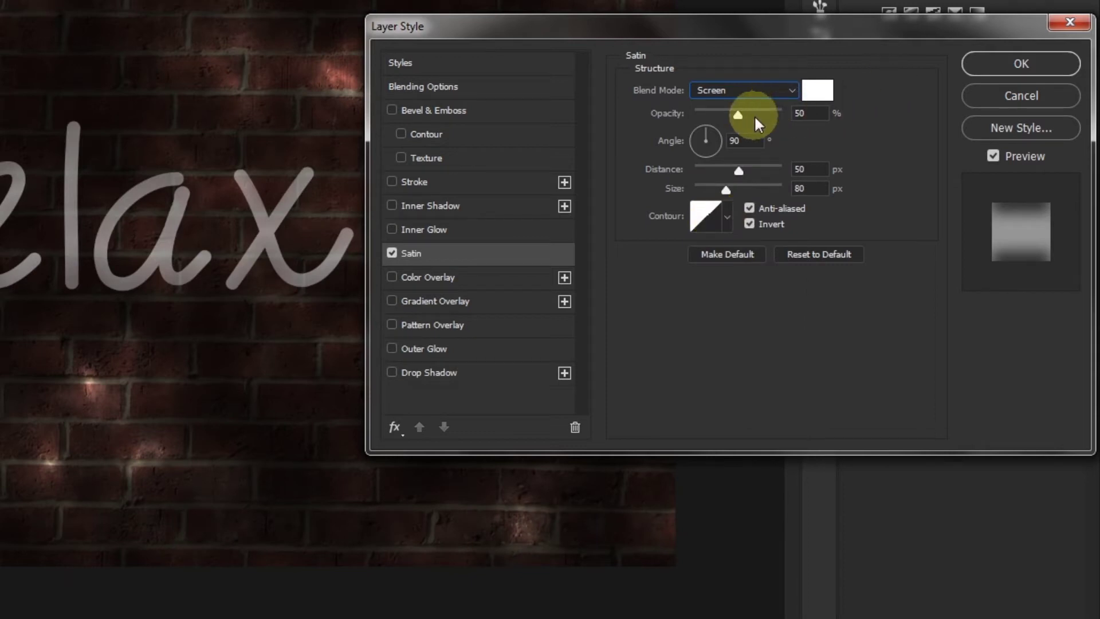
Raise the opacity of the Satin effect on the "Relax" text to 60%
click(807, 113)
key(Up)
key(Up)
key(Up)
key(Up)
key(Up)
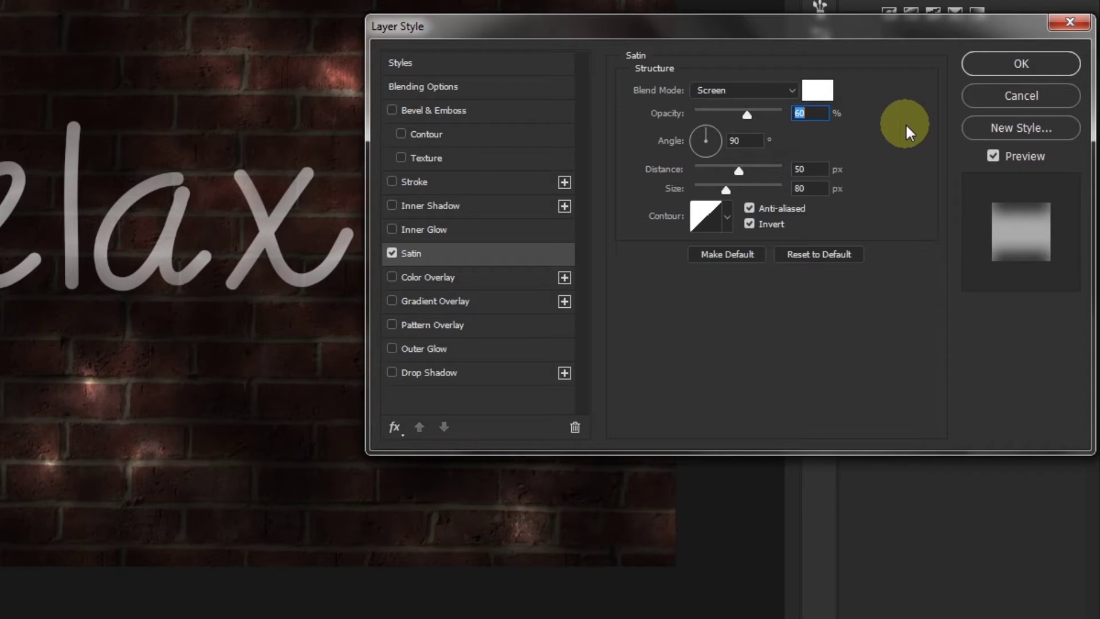
Set the Satin effect's angle to 30 degrees
click(745, 141)
key(Down)
key(Down)
key(Down)
key(Down)
key(Down)
key(Down)
key(Down)
key(Down)
key(Down)
key(Down)
key(Down)
key(Down)
key(Down)
key(Down)
key(Down)
key(Down)
key(Down)
key(Down)
key(Down)
key(Down)
key(Down)
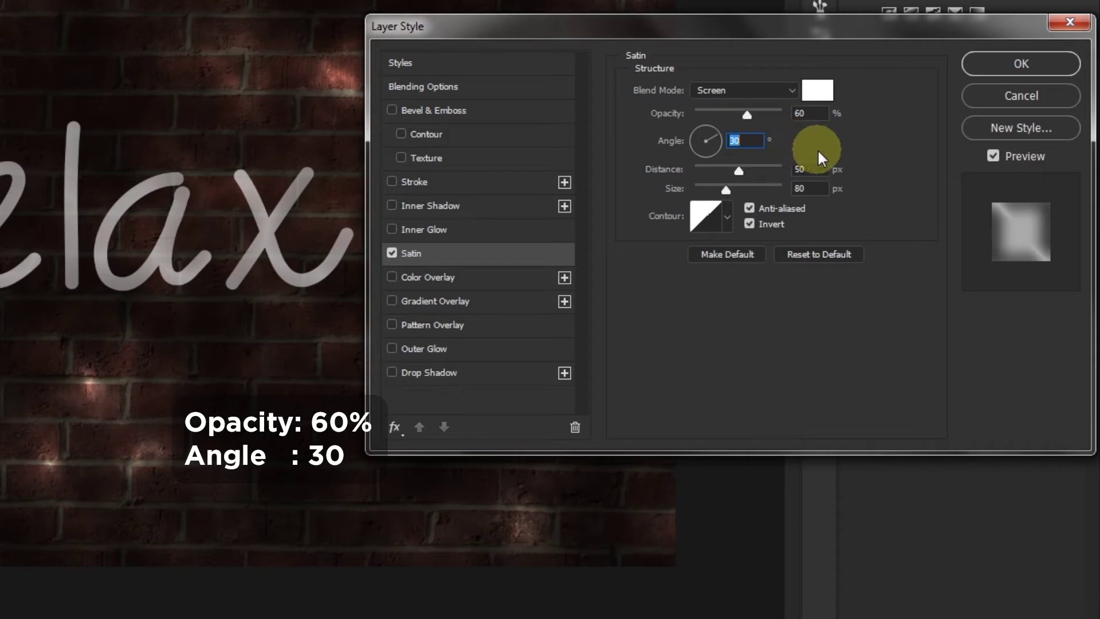
Reduce the Satin effect's distance to 6 px
click(803, 169)
key(Down)
key(Down)
key(Down)
key(Down)
key(Down)
key(Down)
key(Down)
key(Down)
key(Down)
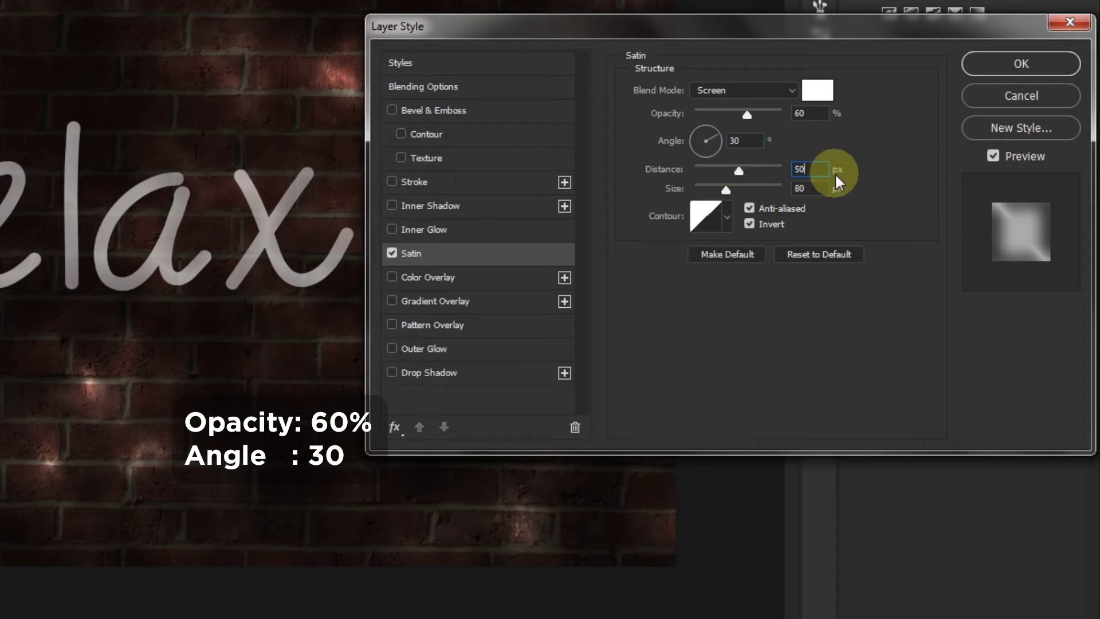
key(shift+Down)
key(shift+Down)
key(shift+Down)
key(shift+Down)
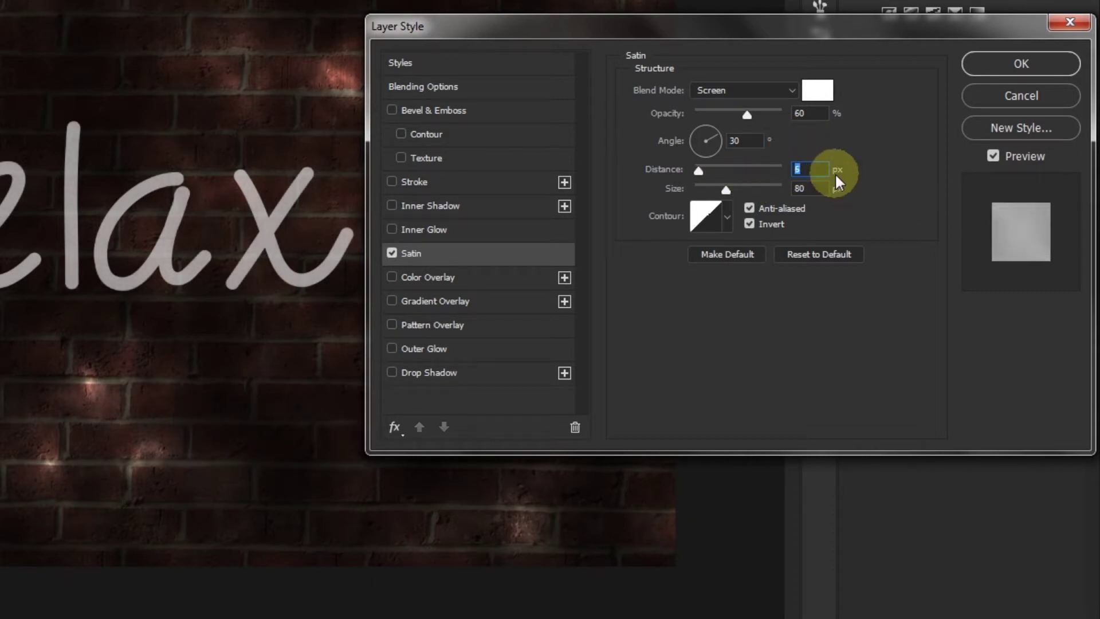
Reduce the Satin effect's size to 15 px
click(818, 186)
key(Down)
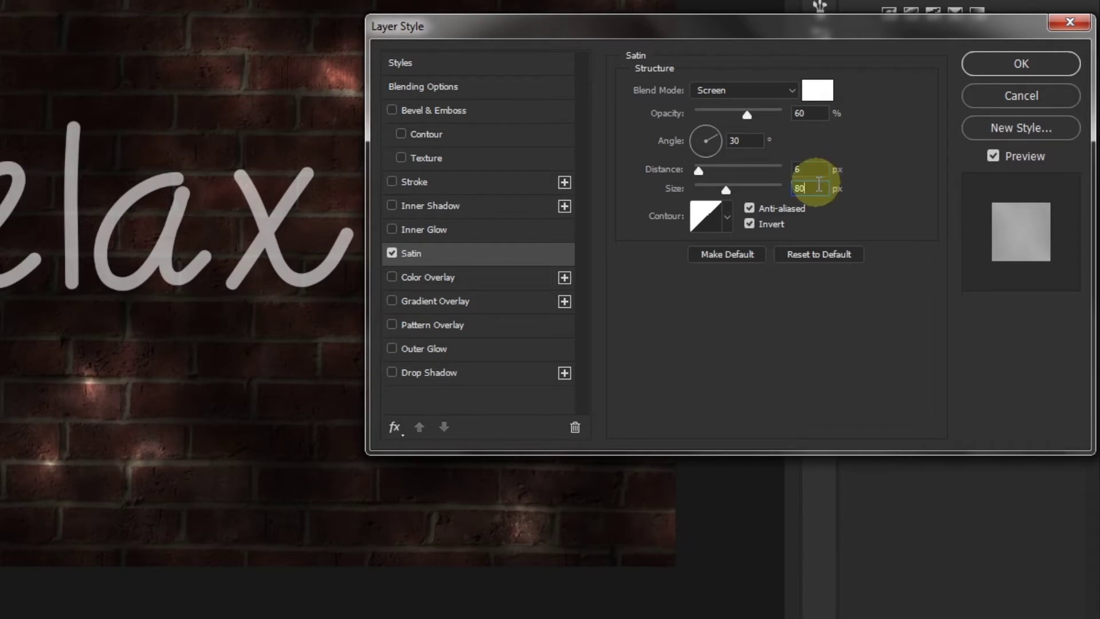
key(shift+Down)
key(shift+Down)
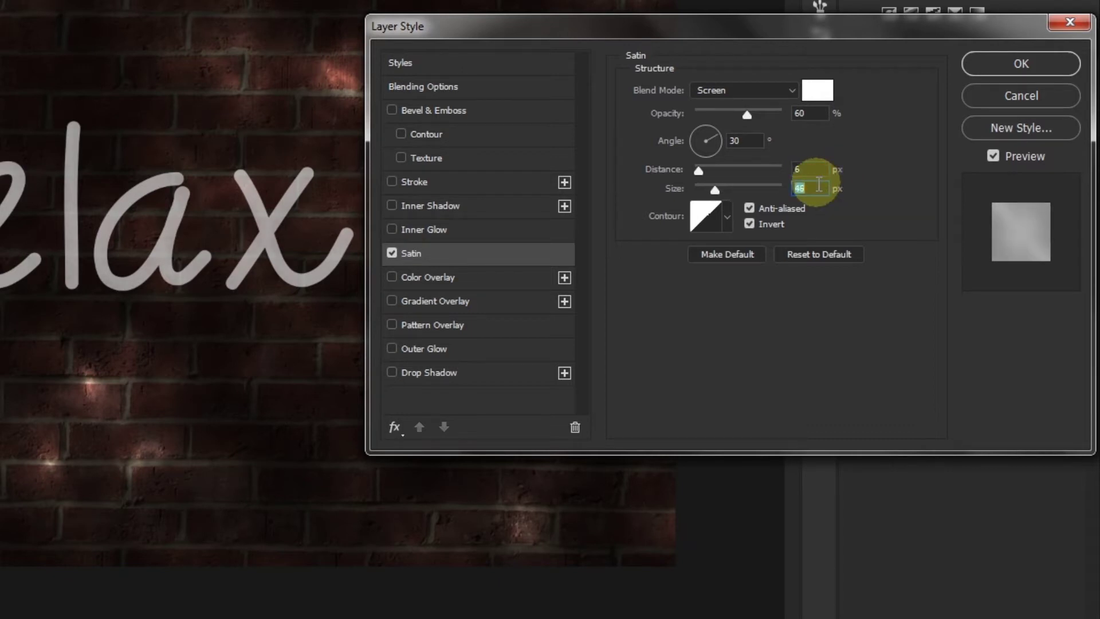
key(shift+Up)
key(shift+Up)
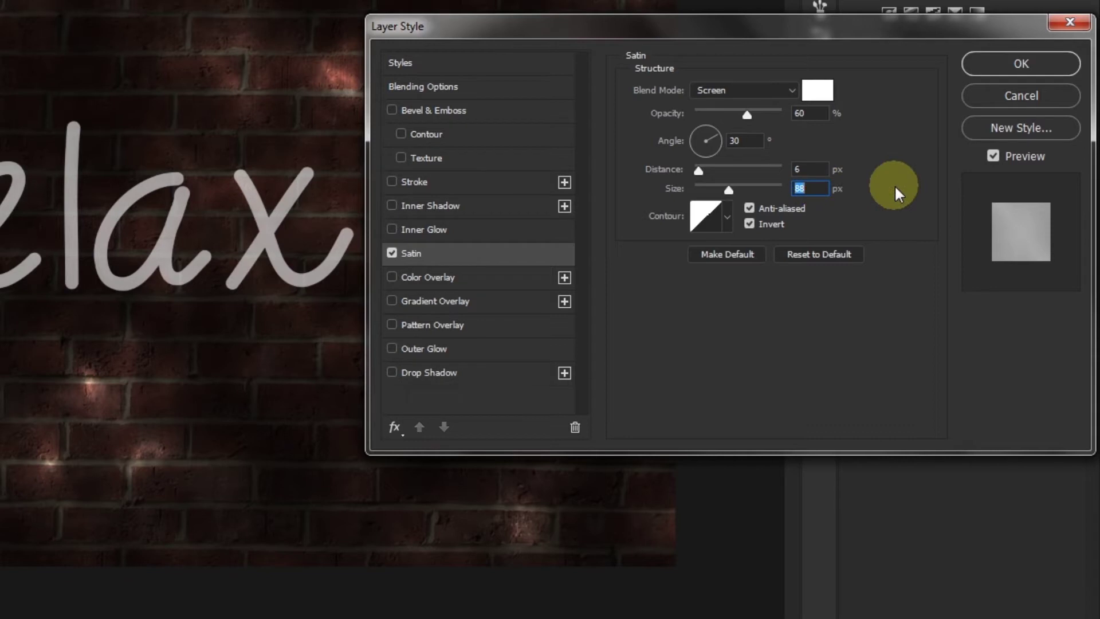
key(Down)
key(Down)
key(Down)
key(Down)
key(Down)
key(Down)
key(Down)
key(Down)
key(Down)
key(Down)
key(Down)
key(Down)
key(Down)
key(Down)
key(Down)
key(Down)
key(Down)
key(Down)
key(Down)
key(Down)
key(Down)
key(Down)
key(Down)
key(Down)
key(Down)
key(Down)
key(Down)
key(Down)
key(Down)
key(Down)
key(Down)
key(Down)
key(Down)
key(Down)
key(Down)
key(Down)
key(Down)
key(Down)
key(Down)
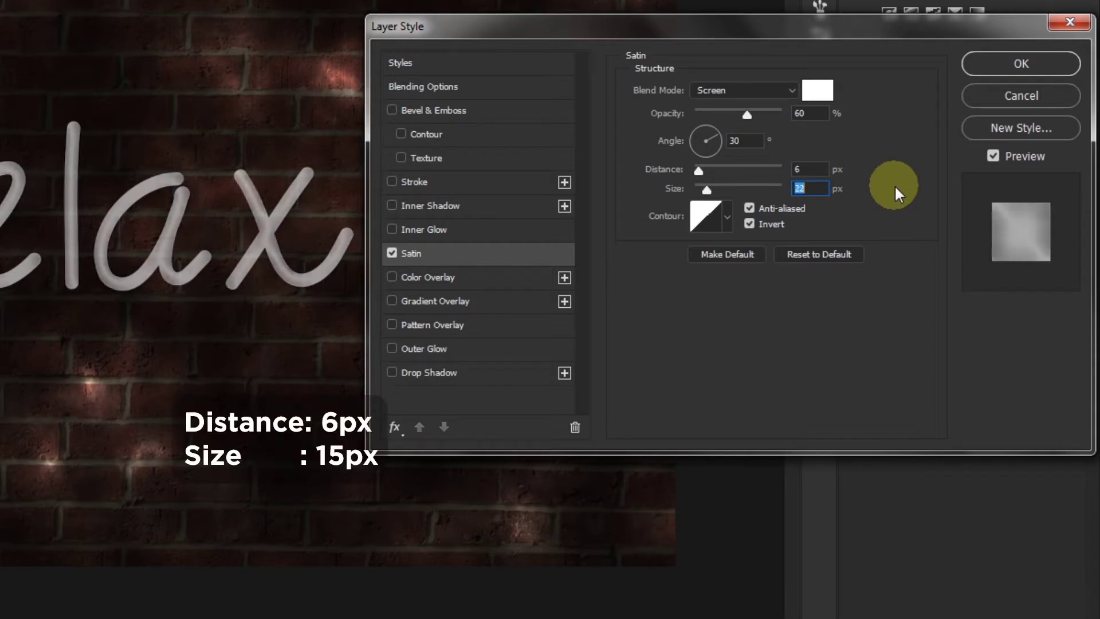
Choose the Cone Inverted contour for the Satin effect
click(727, 216)
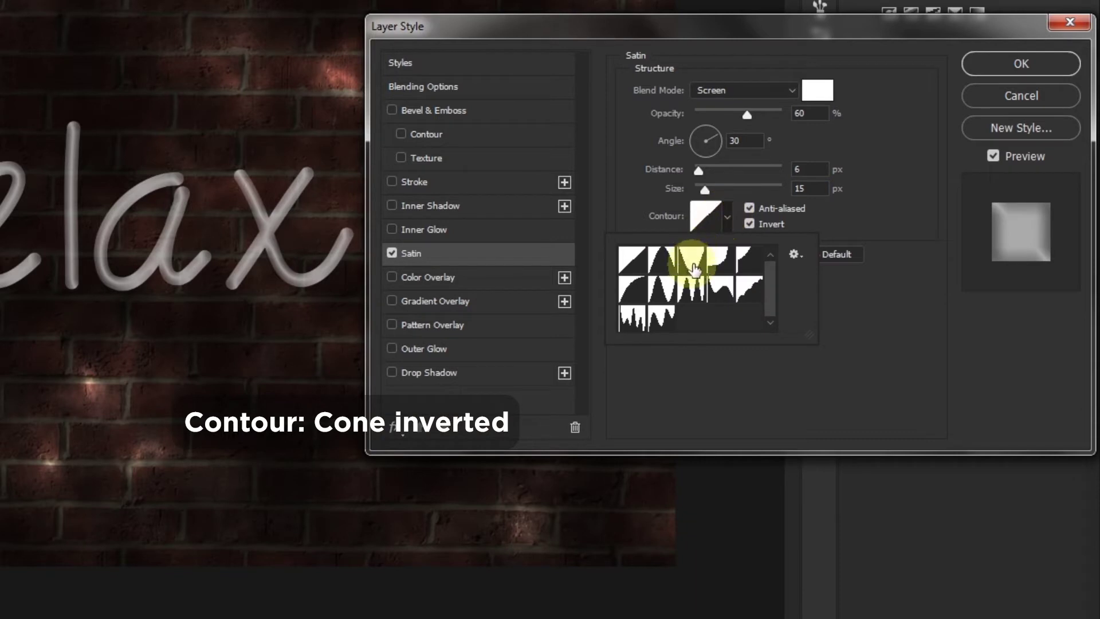
click(691, 259)
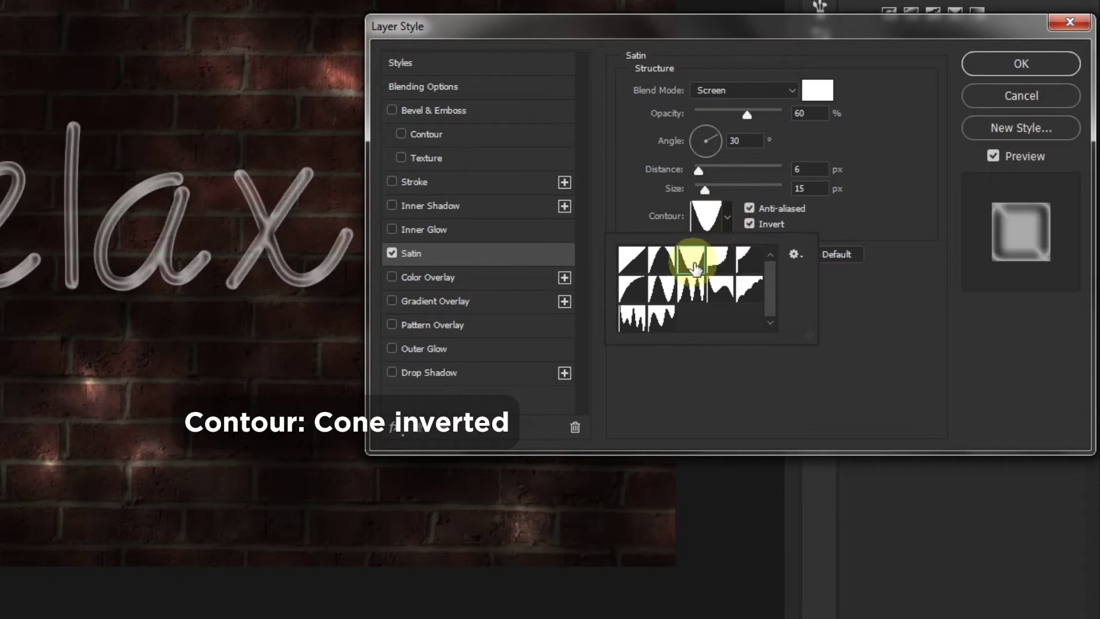
click(890, 212)
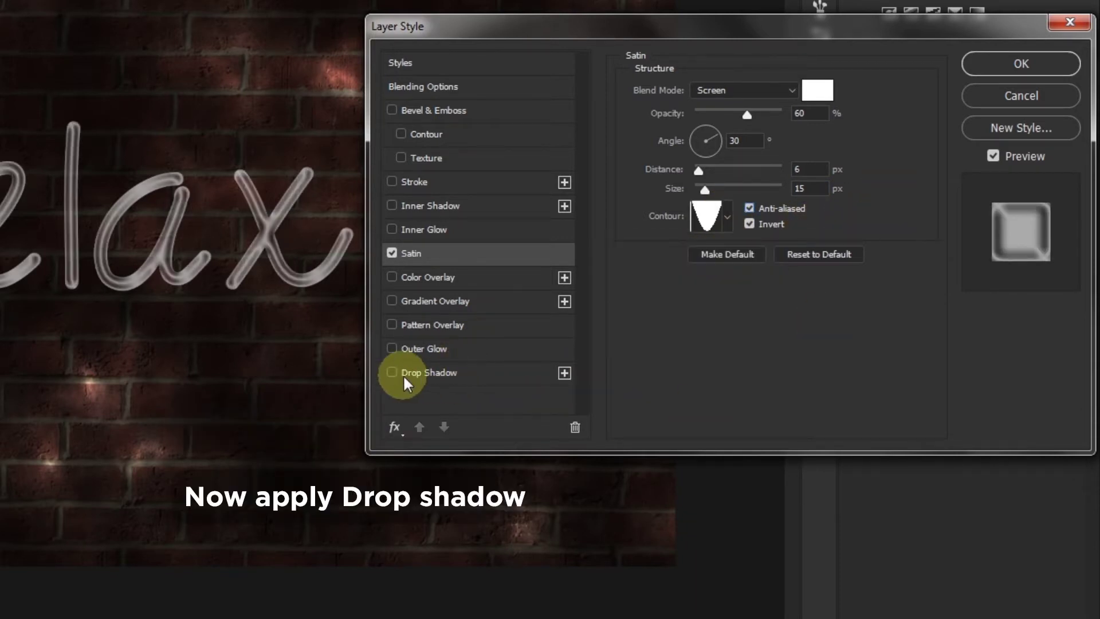
Add a Drop Shadow layer style to the "Relax" text and reset its settings to the defaults
click(421, 374)
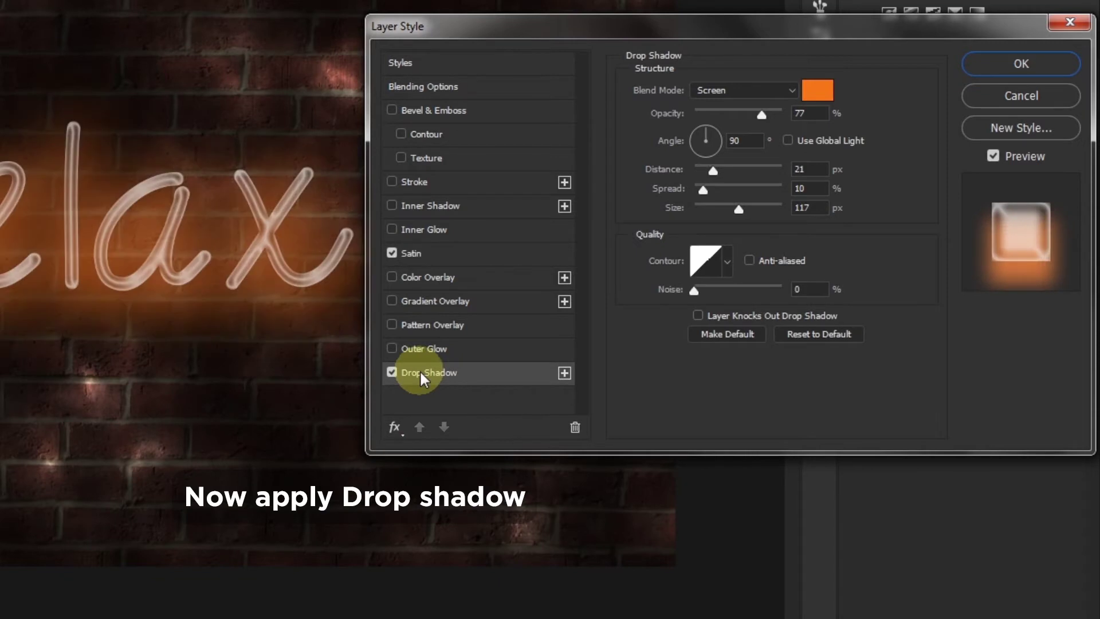
click(837, 340)
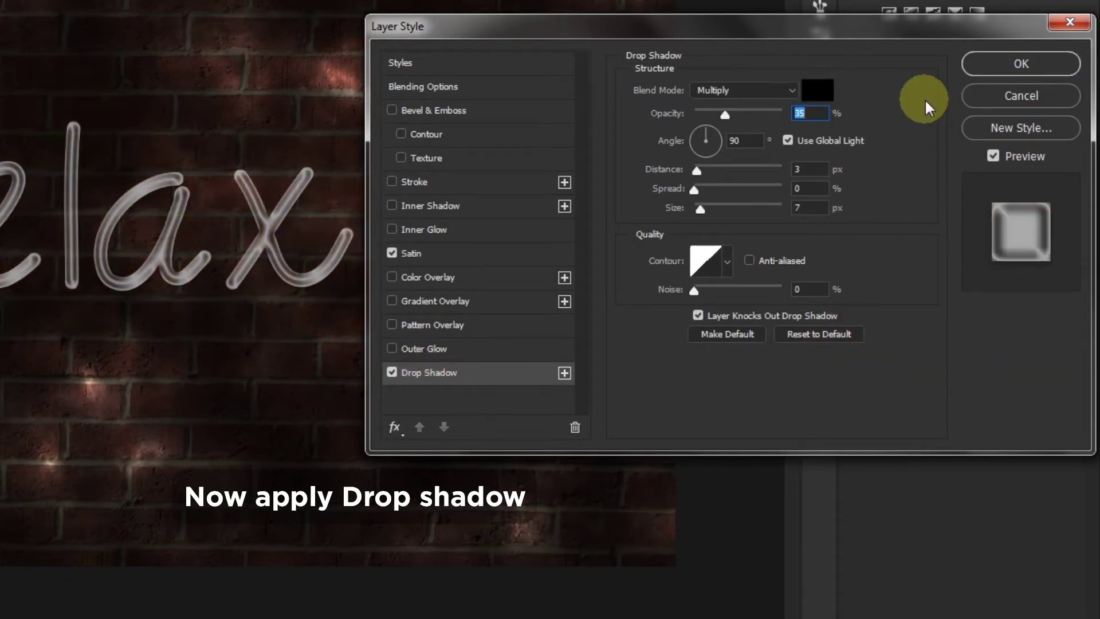
Set the Drop Shadow's blend mode to Screen and its colour to orange (ff711b)
click(791, 92)
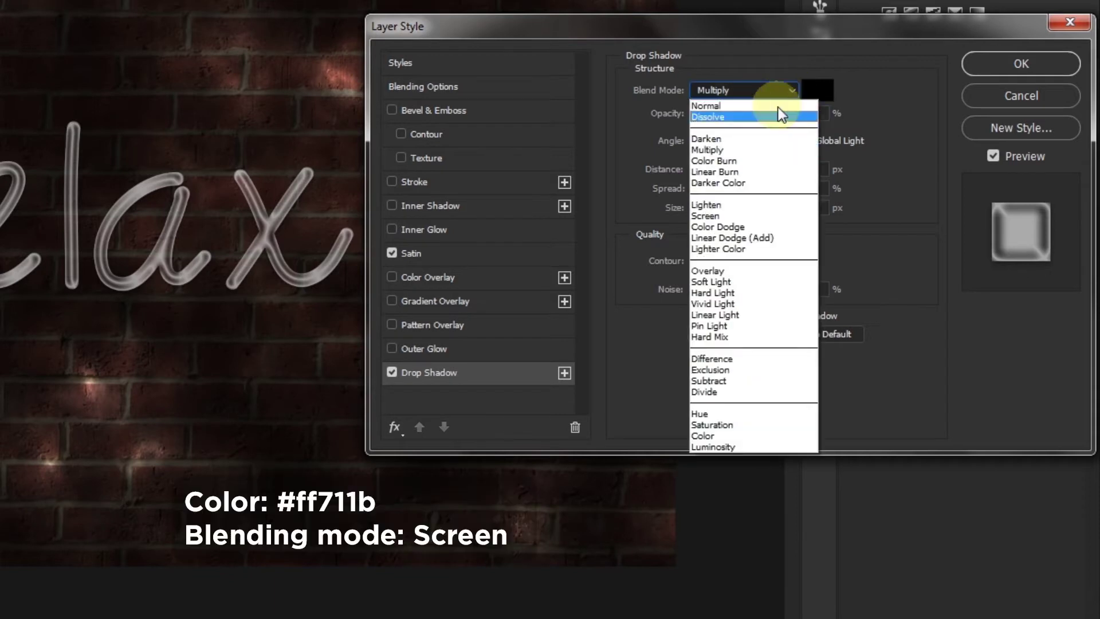
click(723, 216)
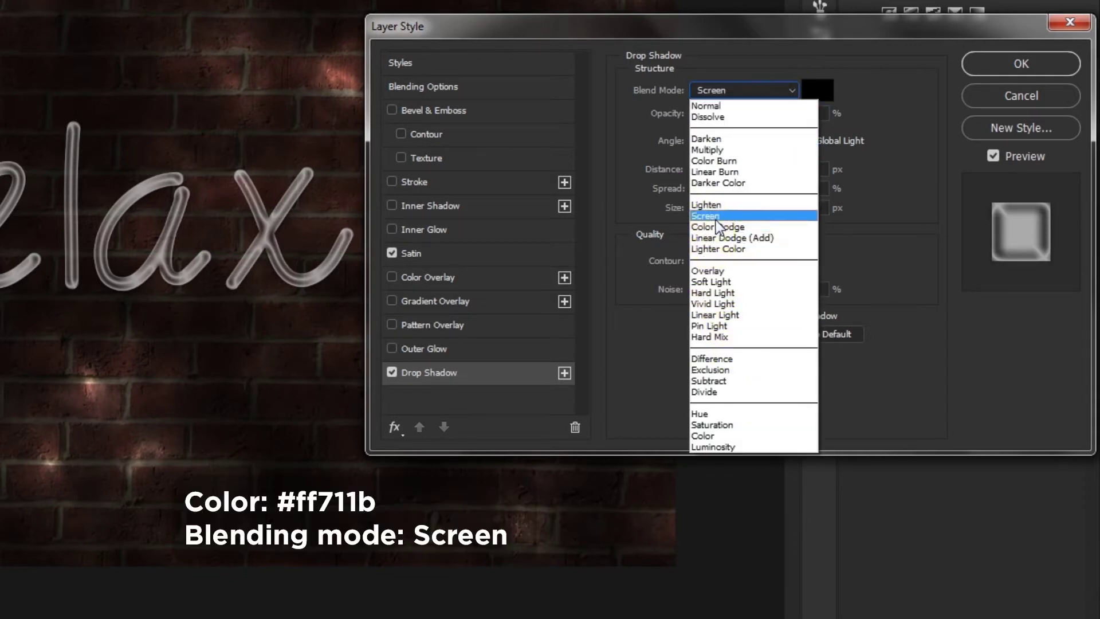
click(821, 92)
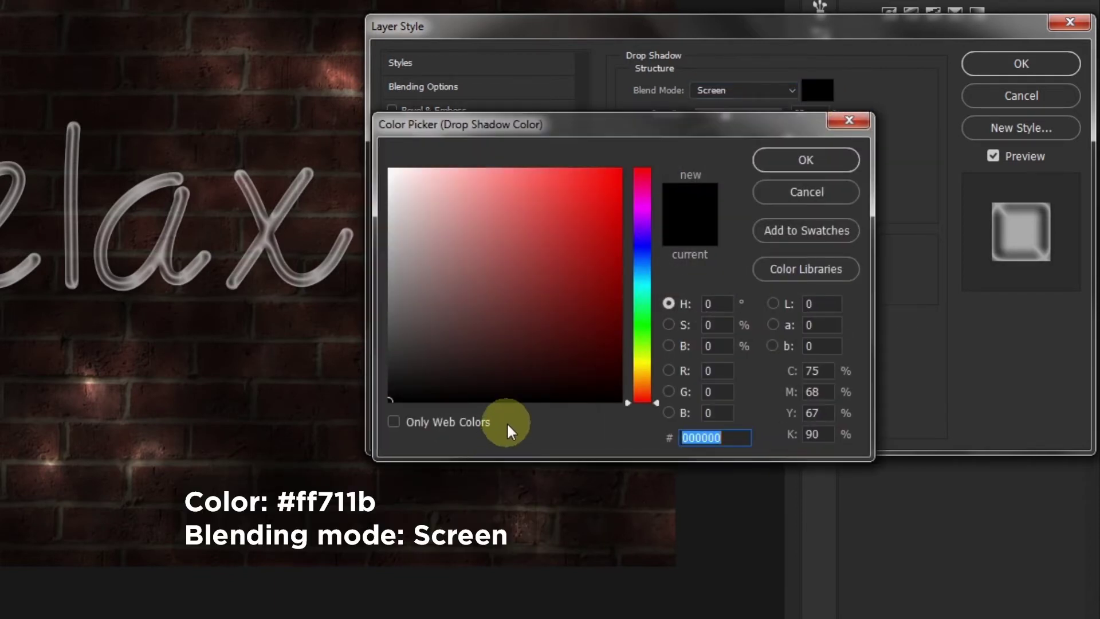
text(f)
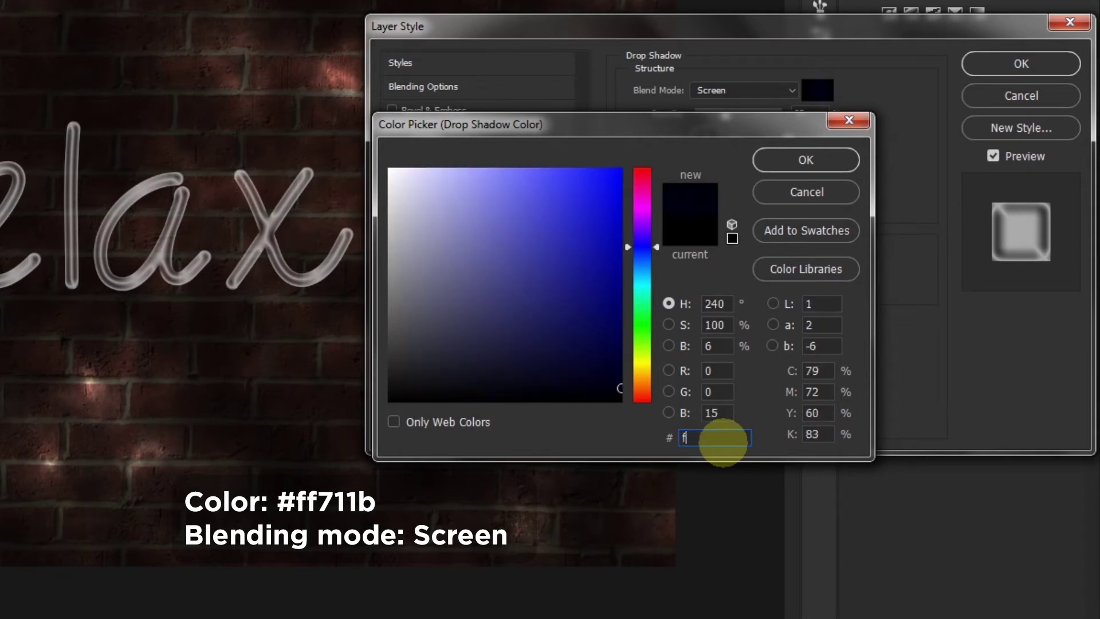
text(f711b)
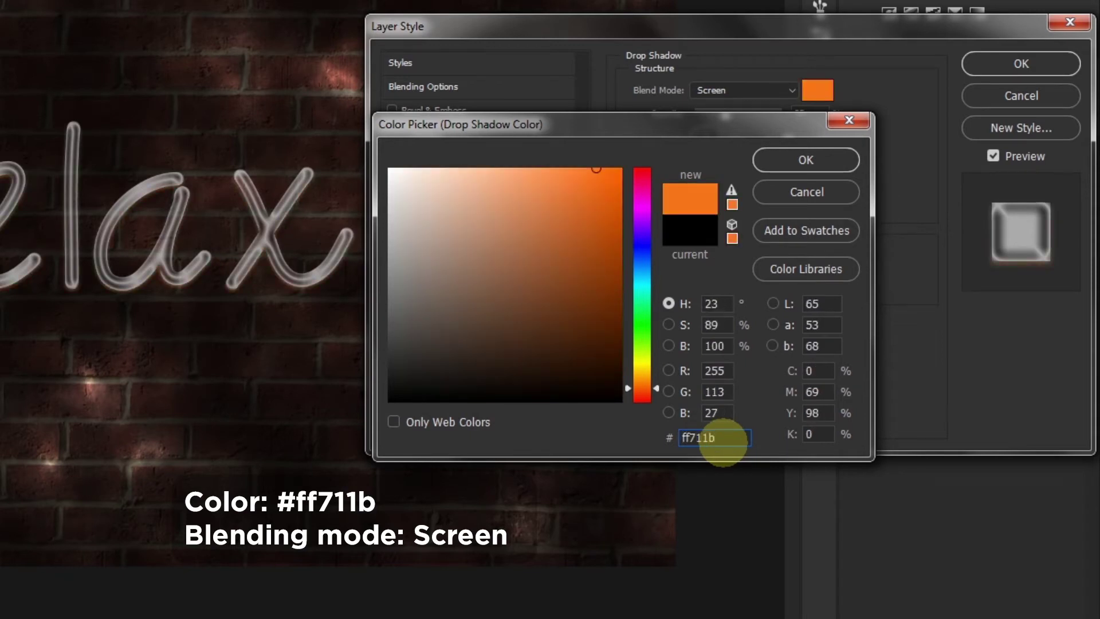
click(811, 162)
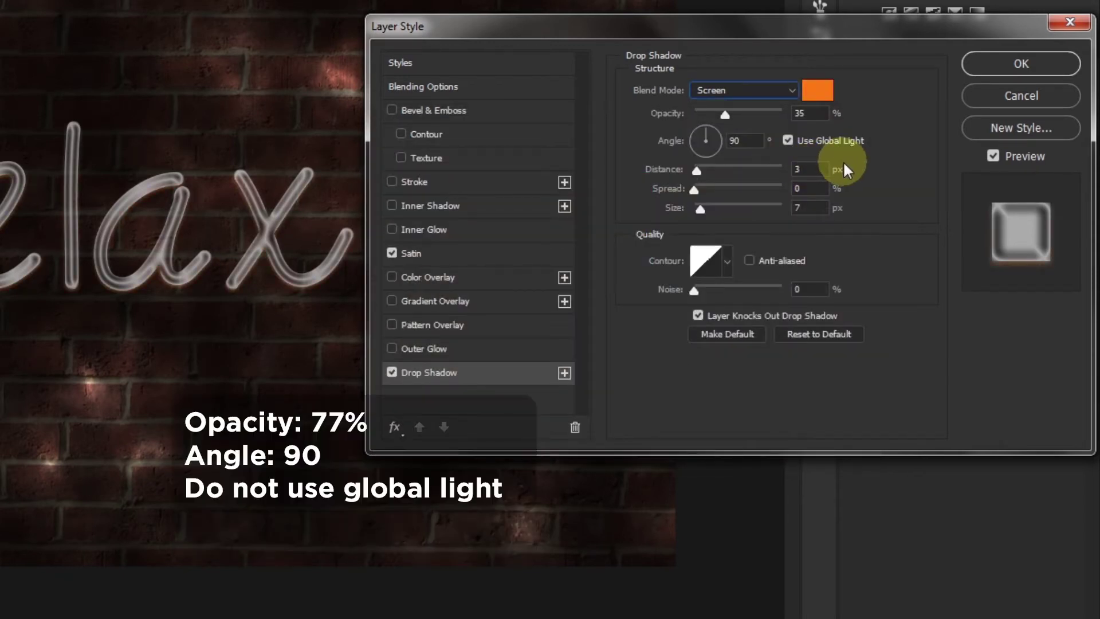
Turn off global light for the Drop Shadow and raise its opacity to 77%
click(788, 141)
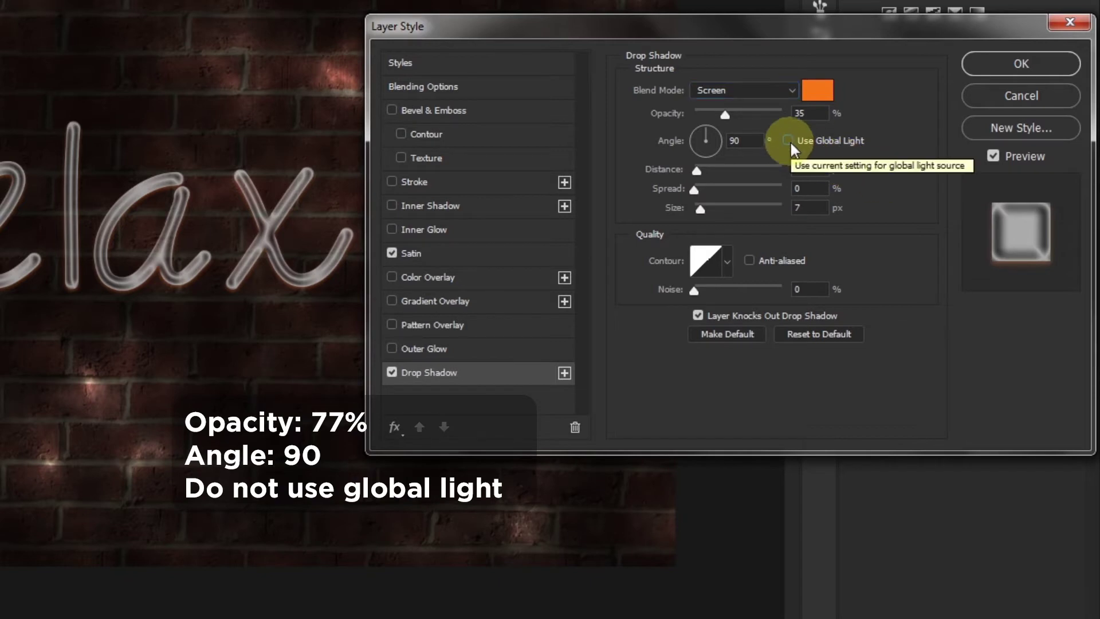
click(812, 116)
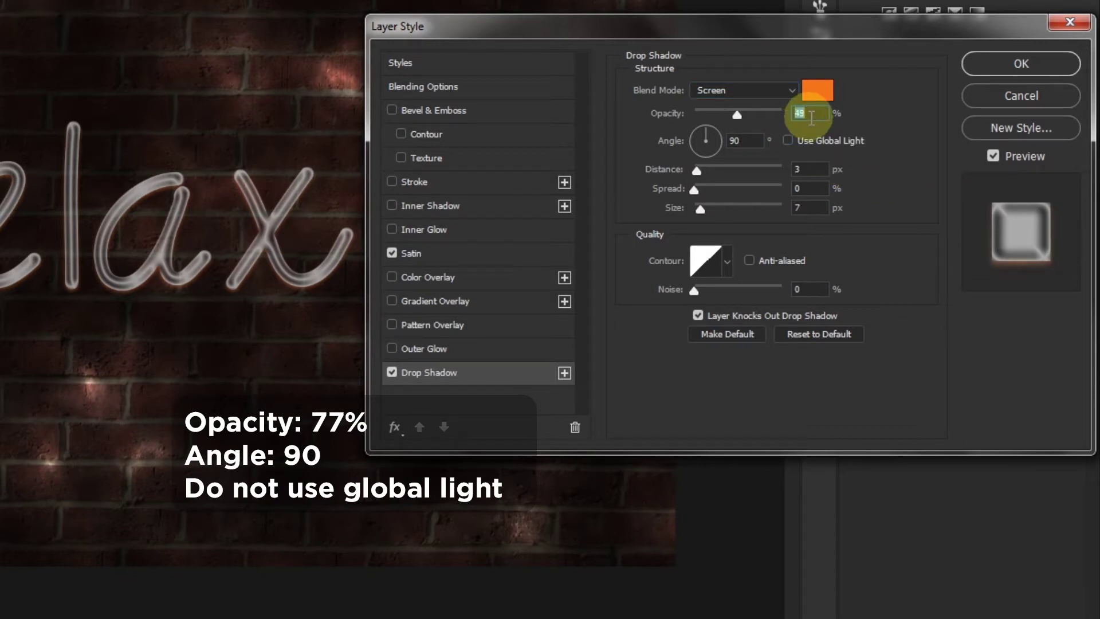
key(Up)
key(Up)
key(Up)
key(Up)
key(Up)
key(Up)
key(Up)
key(Up)
key(Up)
key(Up)
key(Up)
key(Up)
key(Up)
key(Up)
key(Up)
key(Up)
key(Up)
key(Up)
key(Up)
key(Up)
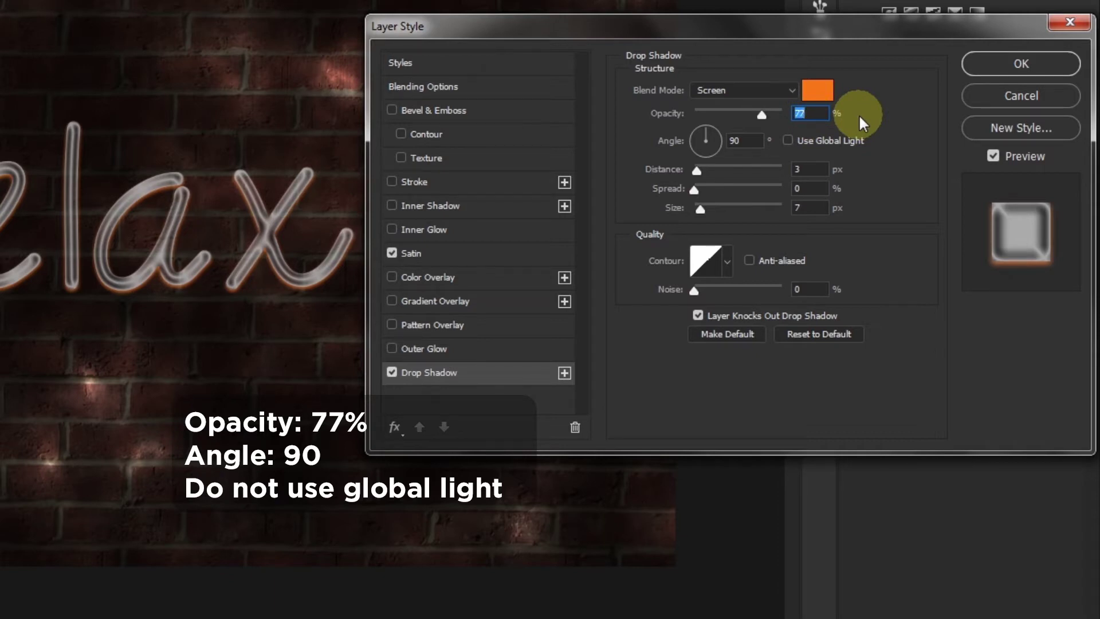
Increase the Drop Shadow's distance to 20 px
click(816, 167)
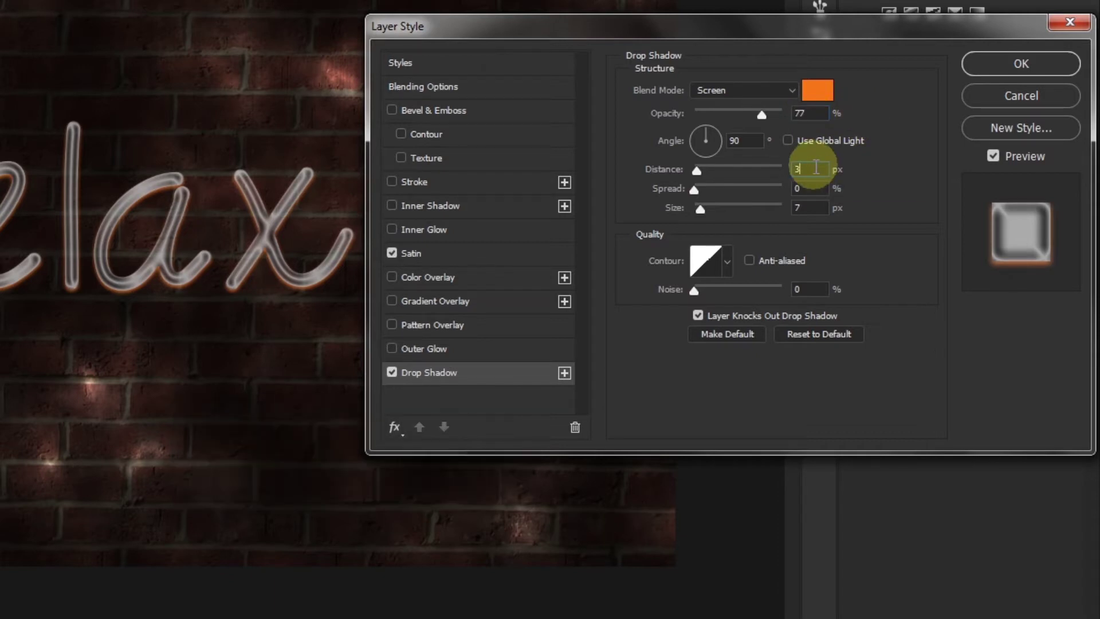
key(Up)
key(Up)
key(Up)
key(Up)
key(Up)
key(Up)
key(Up)
key(Up)
key(Up)
key(Up)
key(Up)
key(Up)
key(Up)
key(Up)
key(Up)
key(Up)
key(Up)
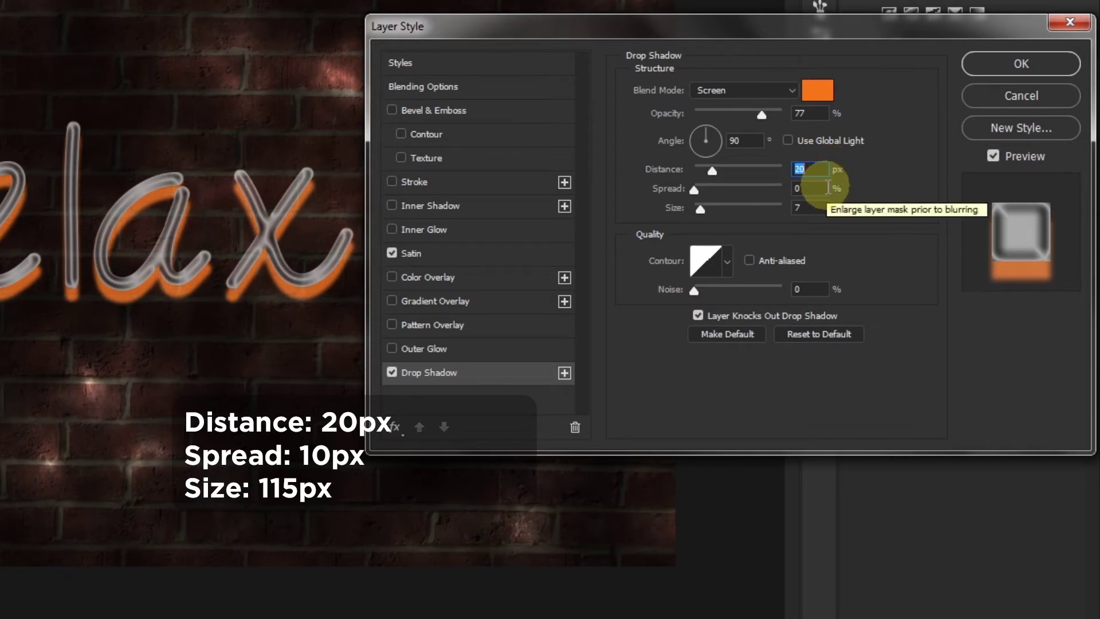
Increase the Drop Shadow's spread to 10%
key(Tab)
key(Up)
key(Up)
key(Up)
key(Up)
key(Up)
key(Up)
key(Up)
key(Up)
key(Up)
key(Up)
Set the Drop Shadow's size to 115 px, turn off Layer Knocks Out Drop Shadow and apply the layer style
key(Tab)
key(Up)
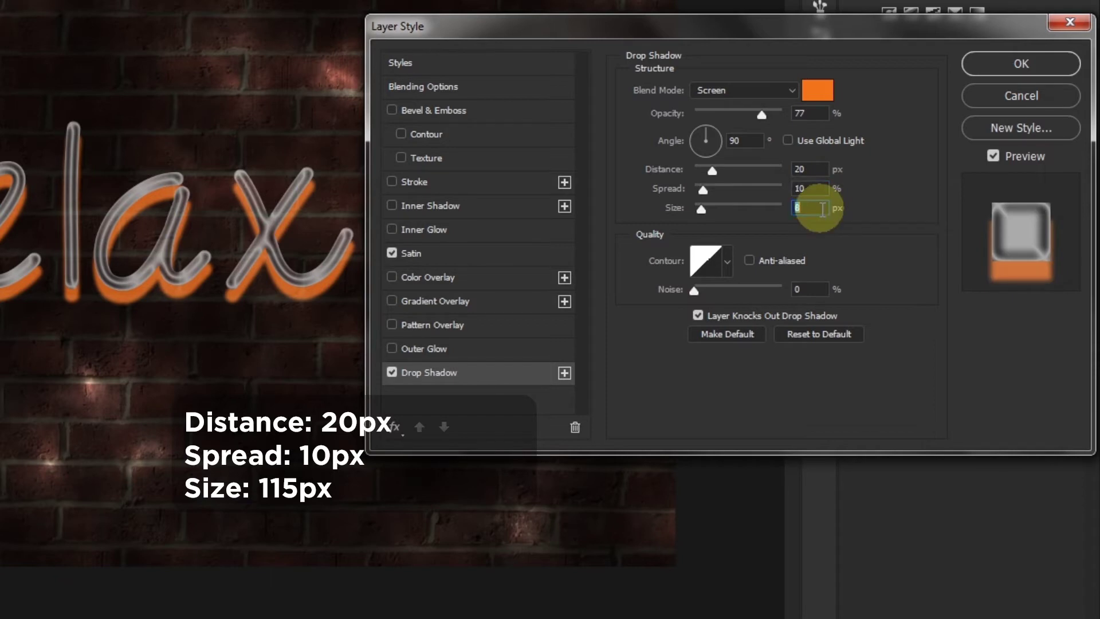
key(Up)
key(Up)
key(Up)
key(Up)
key(Up)
key(Up)
key(Up)
key(Up)
key(Up)
key(Up)
key(Up)
key(Up)
key(Up)
key(Up)
key(Up)
key(Up)
key(Up)
key(Up)
key(Up)
key(Up)
key(Up)
key(Up)
key(Up)
key(Up)
key(Up)
key(Up)
key(Up)
key(Up)
key(Up)
key(Up)
key(Up)
key(Up)
key(Up)
key(Up)
key(Up)
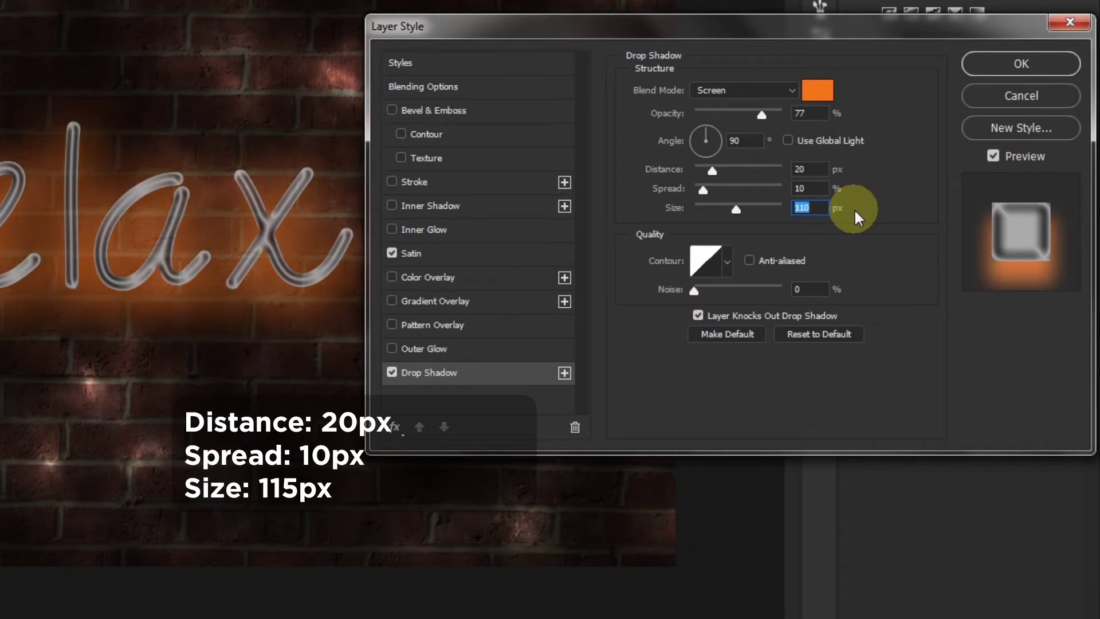
key(Up)
key(Up)
key(Up)
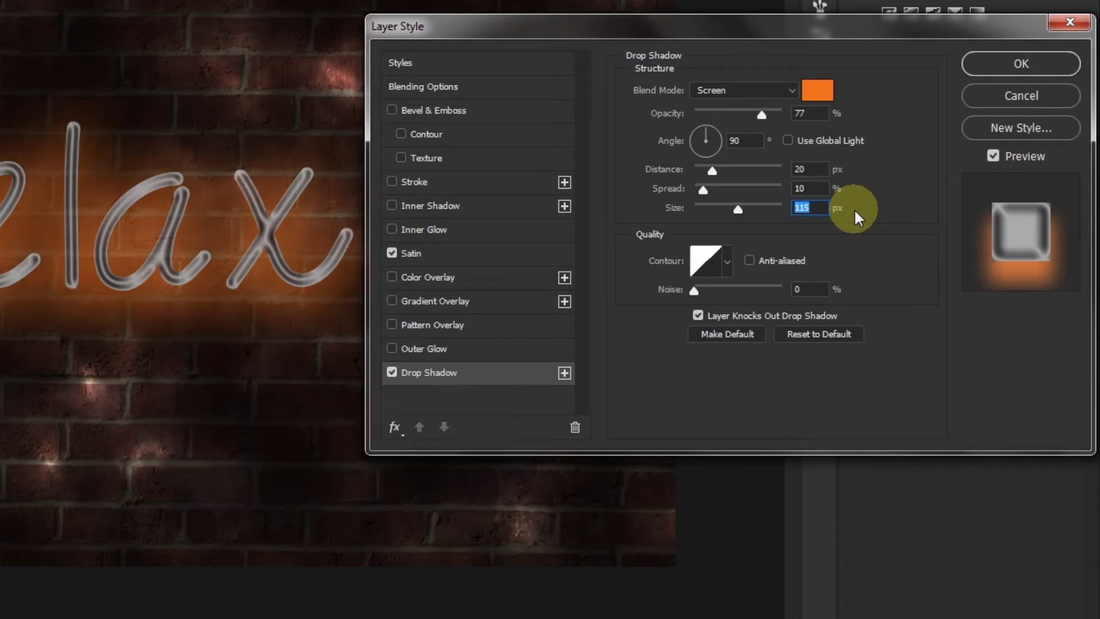
click(698, 316)
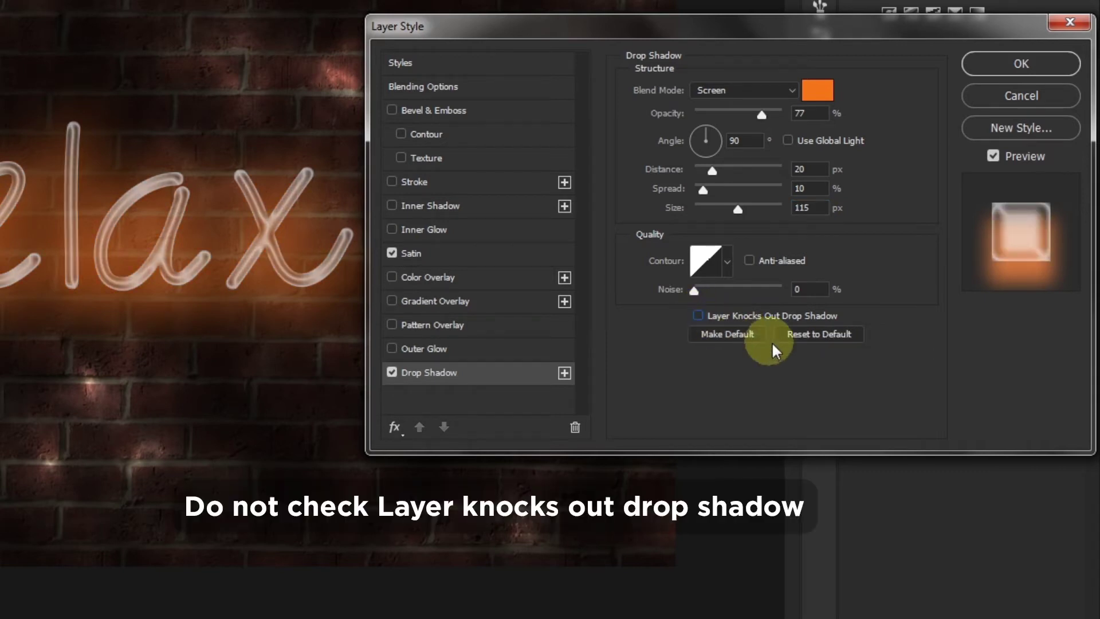
click(1019, 65)
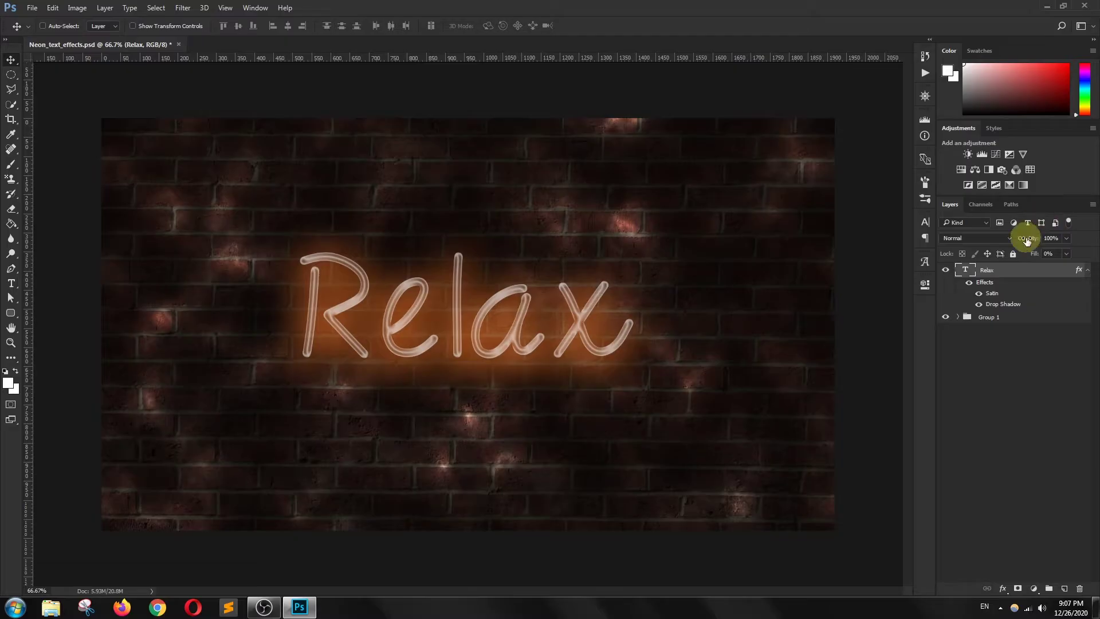
Duplicate the Relax text layer and hide the copy
key(ctrl+j)
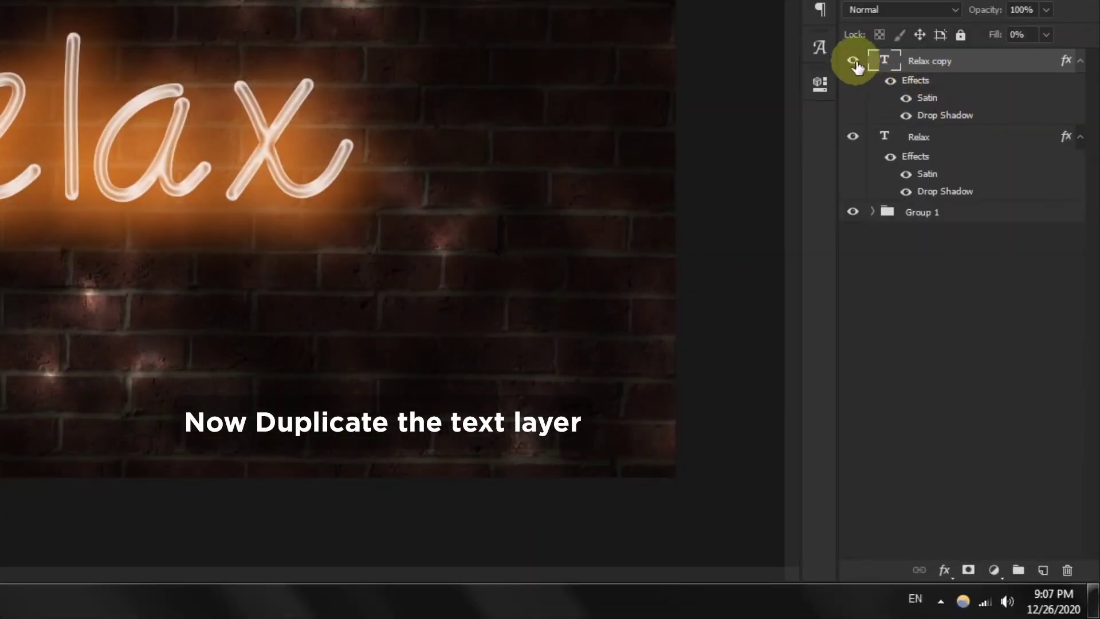
click(853, 61)
Clear the layer style of the original Relax text layer and reduce its fill to 0%
click(955, 143)
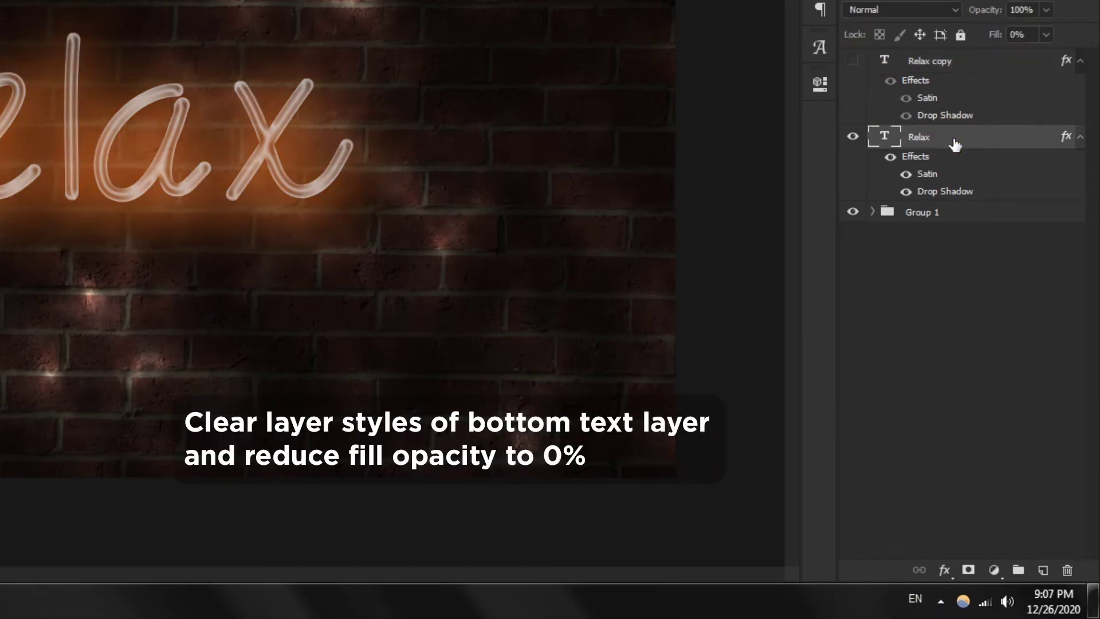
right_click(954, 140)
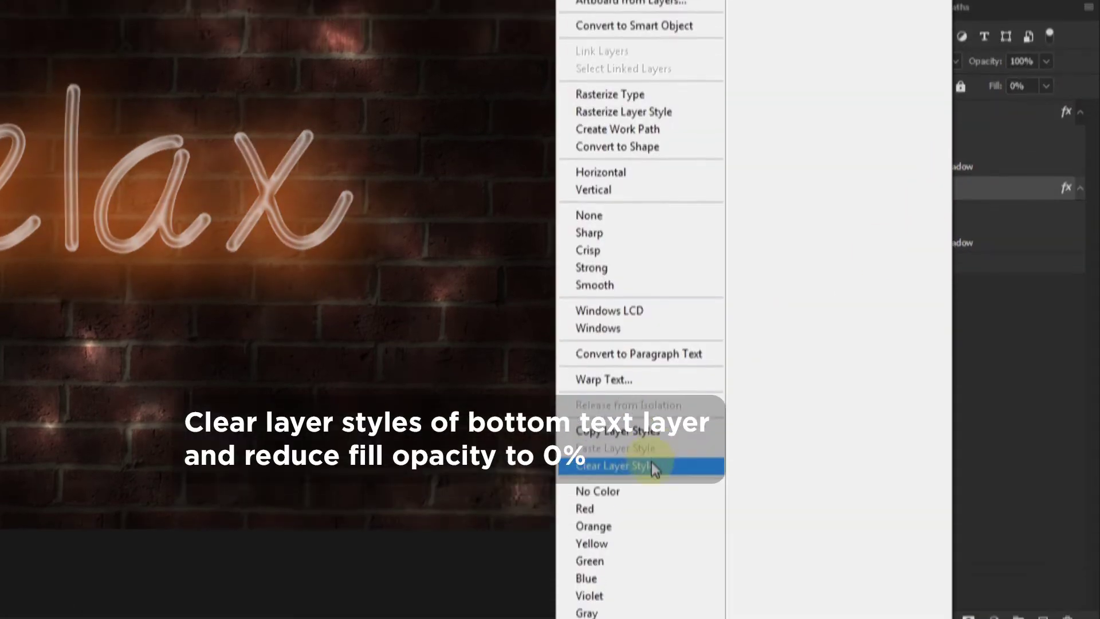
click(636, 414)
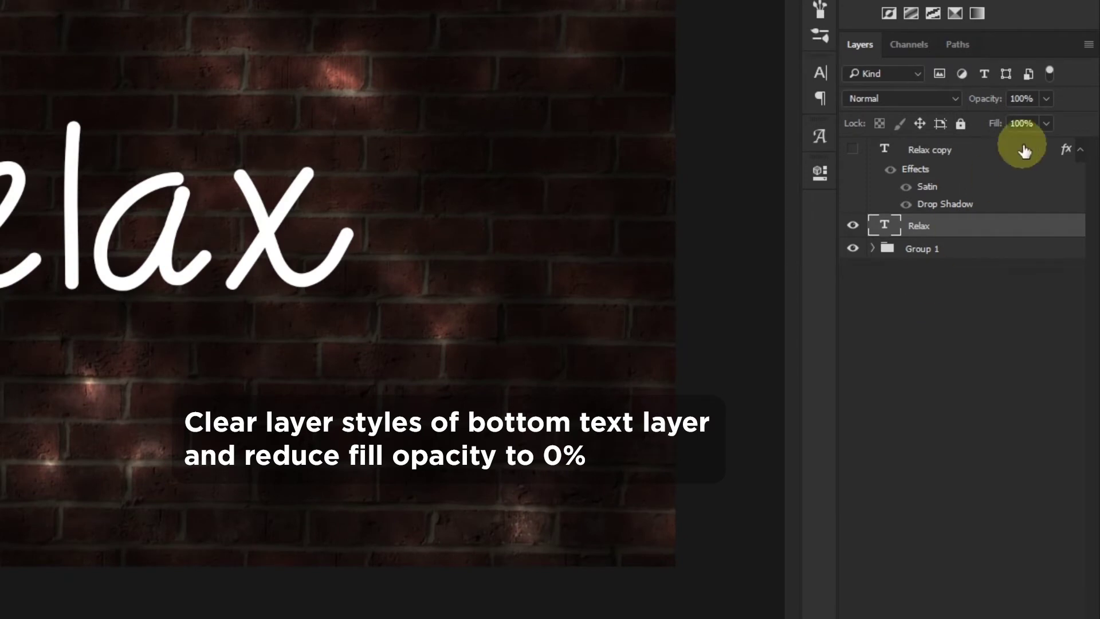
click(1048, 122)
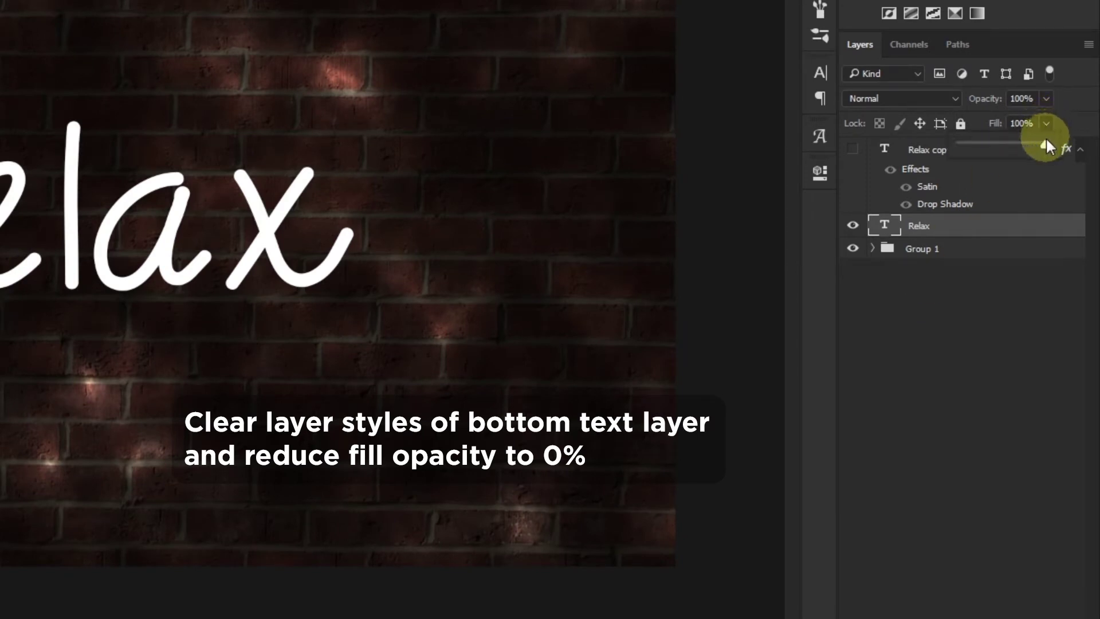
drag(1045, 144, 921, 143)
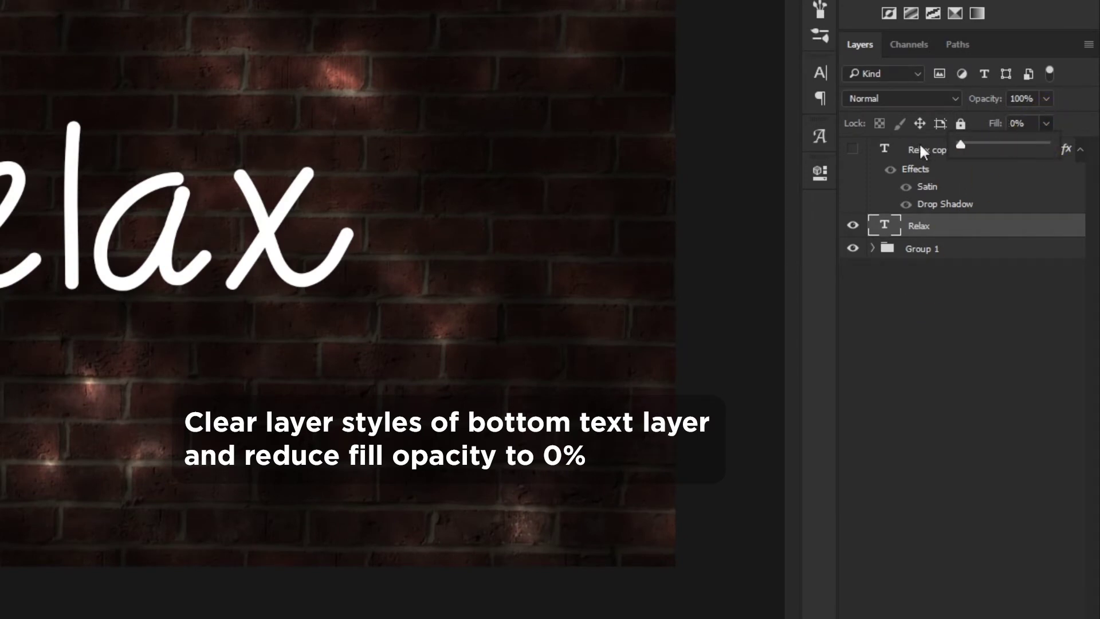
click(989, 231)
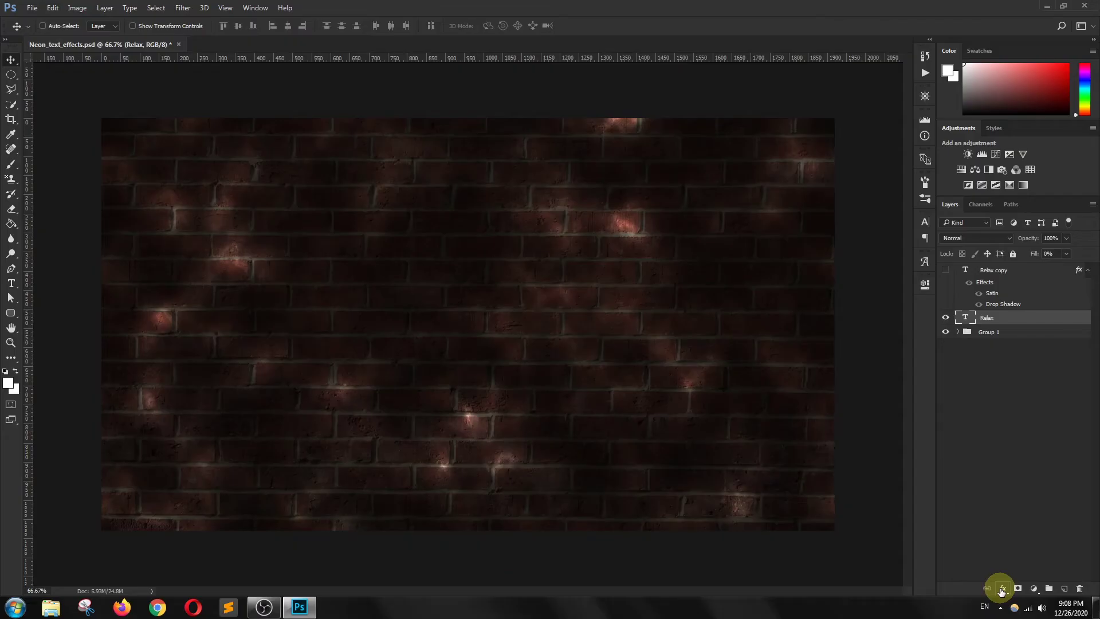
Add a Stroke layer style to the original Relax text layer with a size of 120 px
click(1002, 591)
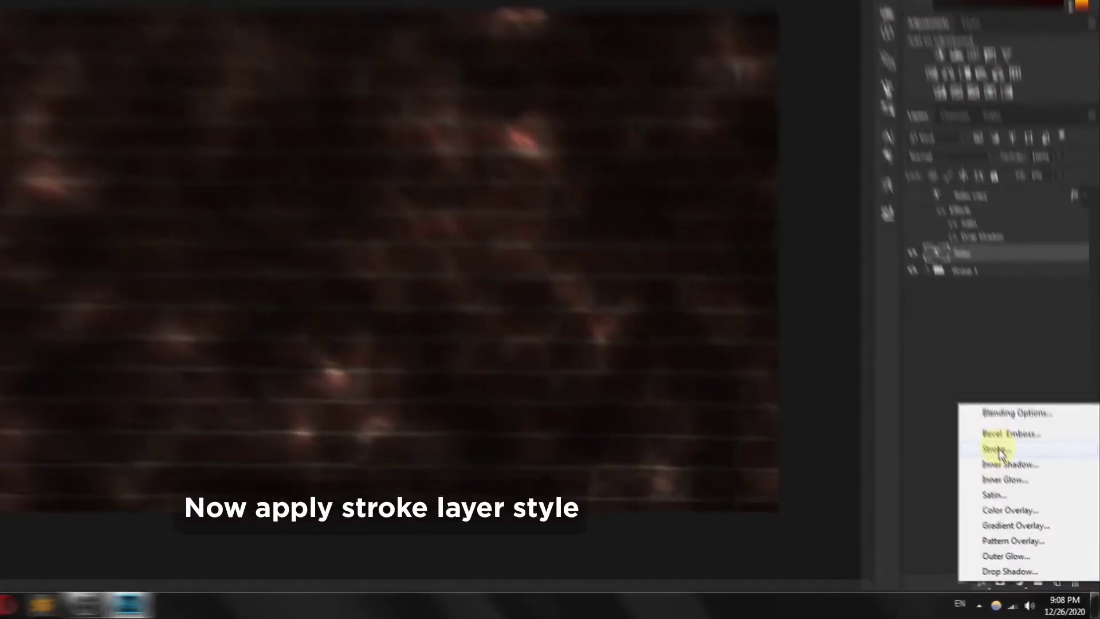
click(1000, 457)
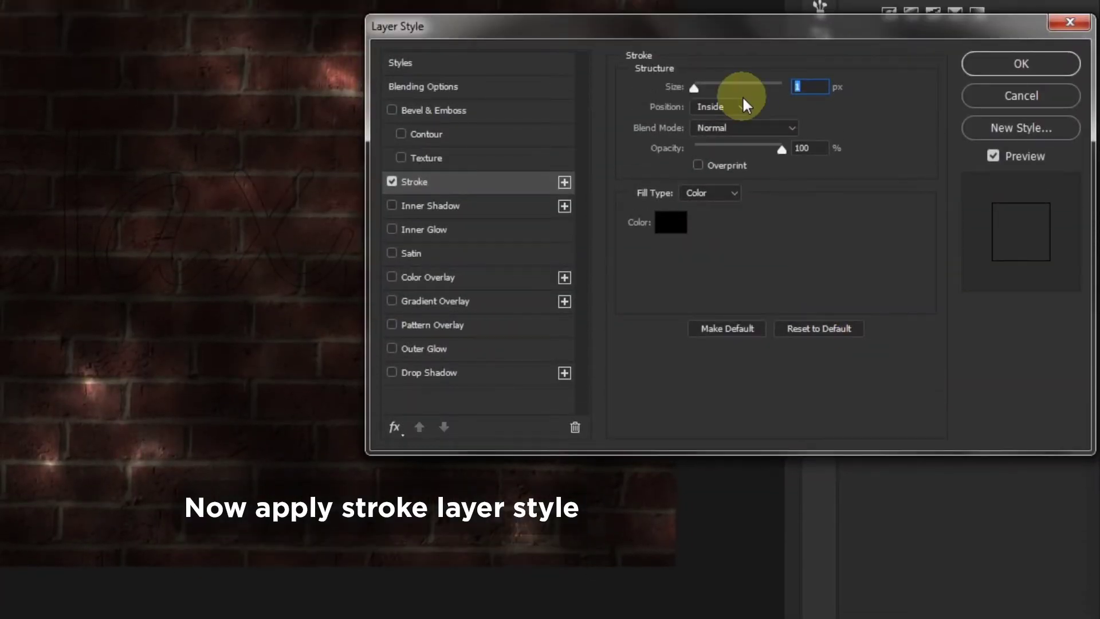
mouse_move(694, 88)
mouse_down()
mouse_move(740, 92)
mouse_move(726, 90)
mouse_up()
click(718, 91)
click(830, 88)
key(Up)
key(Up)
key(Up)
key(Up)
key(Up)
key(Up)
key(Up)
key(Up)
key(Up)
key(Up)
key(Up)
key(Up)
key(Up)
key(Up)
key(Up)
key(Up)
key(Up)
key(Up)
key(Up)
key(Up)
key(Up)
key(Up)
key(Up)
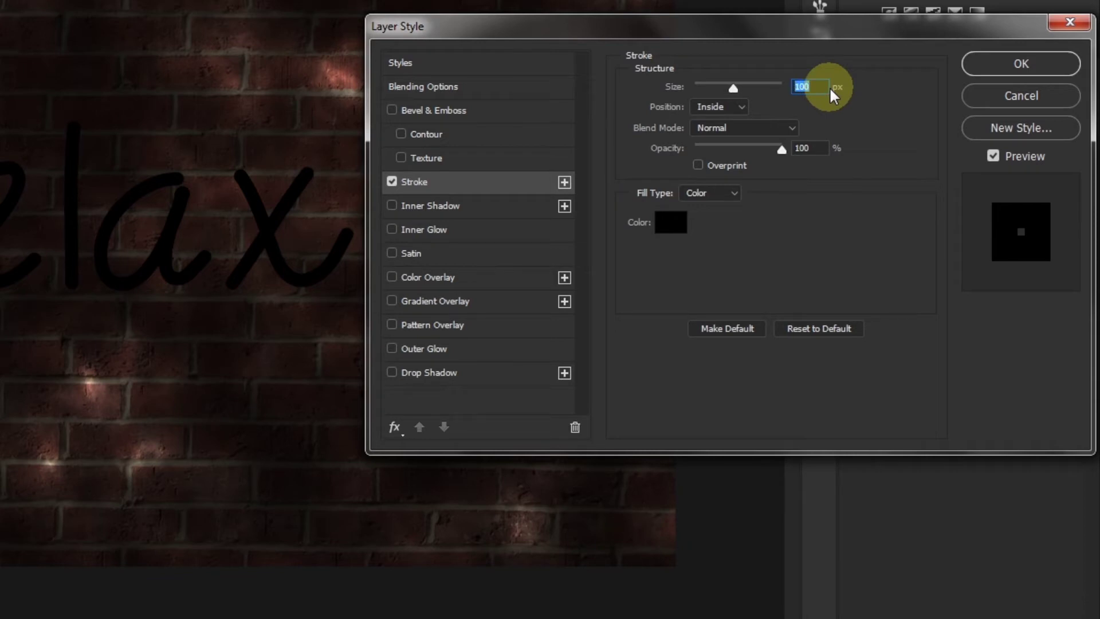
key(Up)
key(Up)
key(Up)
key(Up)
key(Up)
key(Up)
key(Up)
key(Up)
key(Up)
key(Up)
key(Up)
key(Up)
key(Up)
key(Up)
key(Up)
key(Up)
Set the Stroke's position to Center and its blend mode to Screen, with Overprint enabled
click(739, 106)
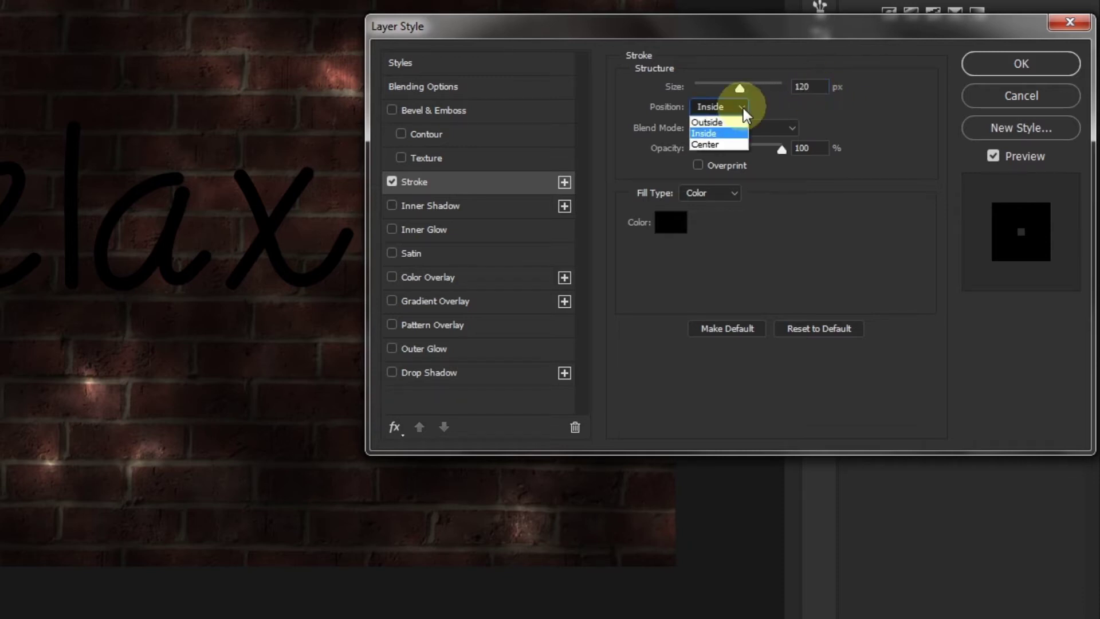
click(711, 144)
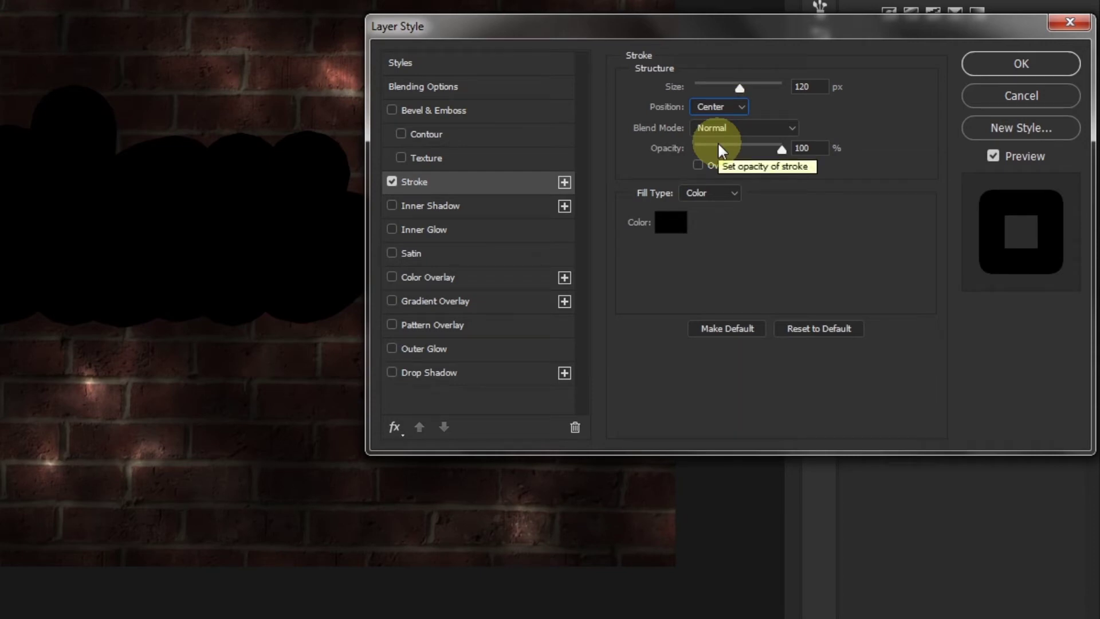
click(793, 128)
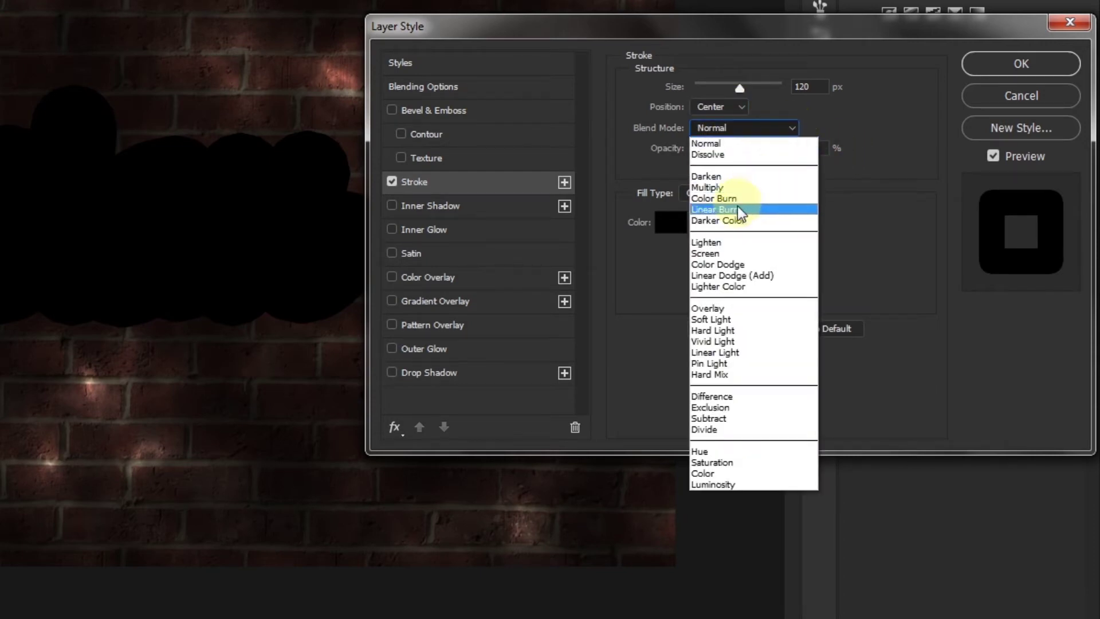
click(716, 253)
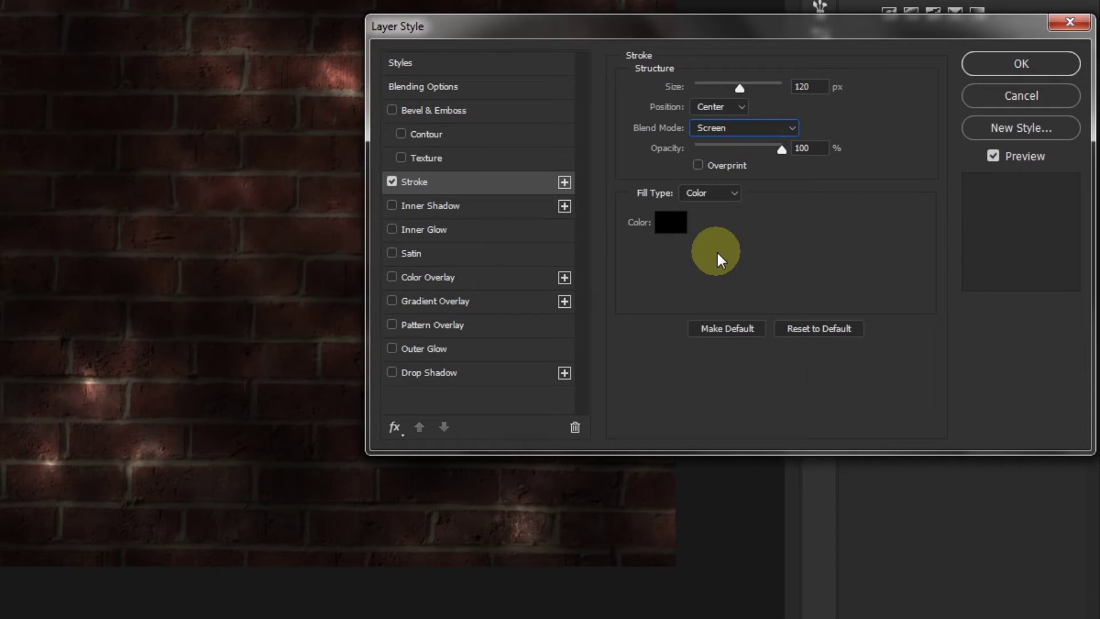
click(699, 165)
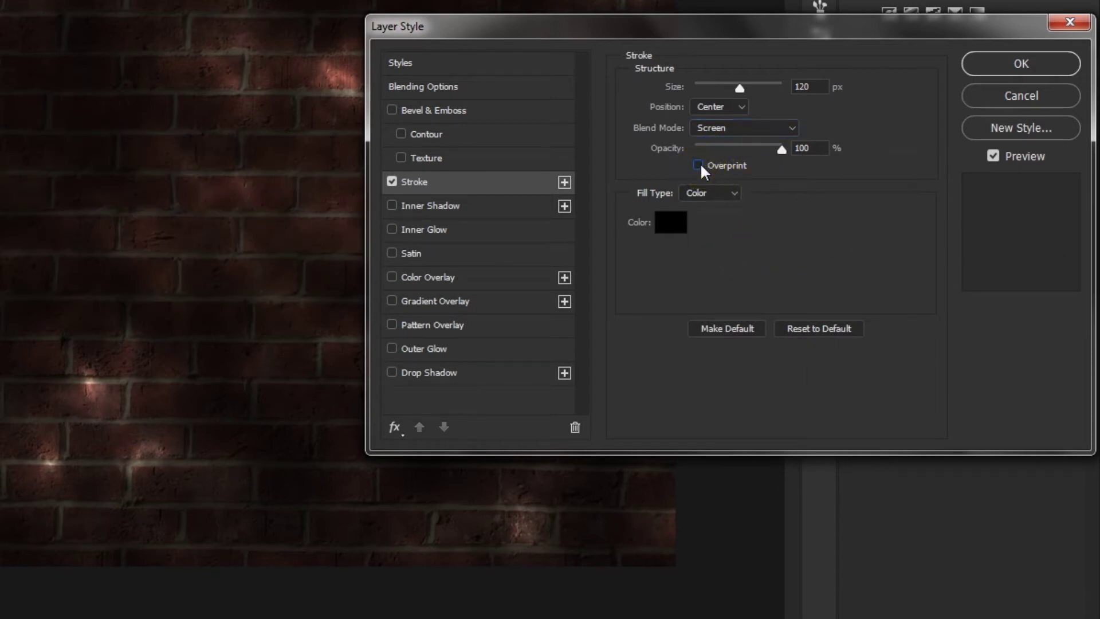
Change the Stroke's fill type to Gradient and add a middle white colour stop at 42% to the gradient
click(732, 193)
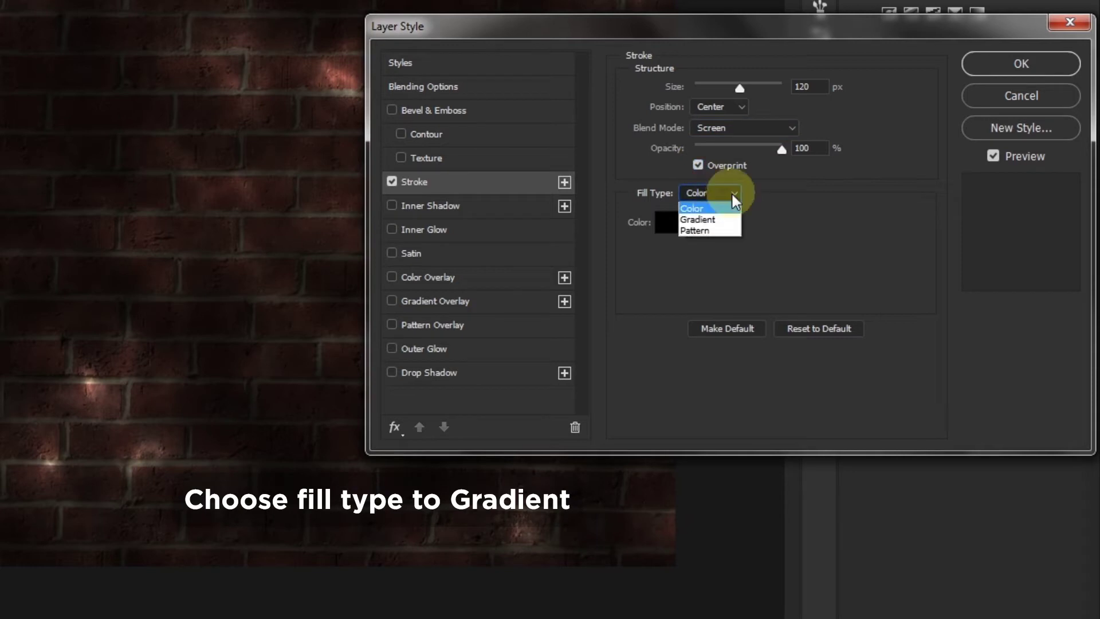
click(709, 220)
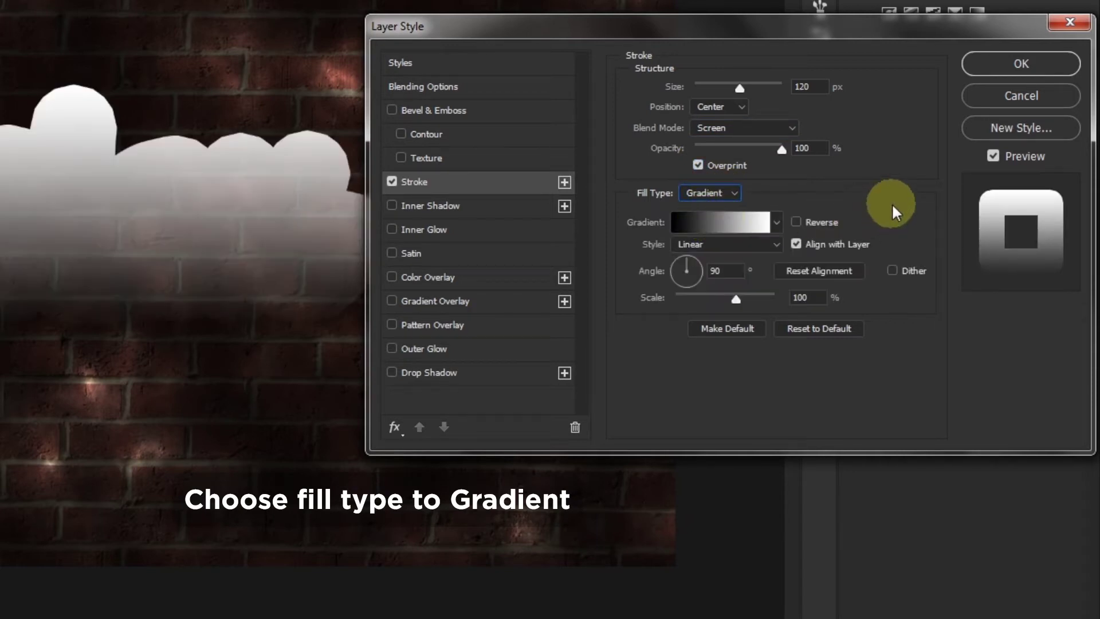
click(734, 223)
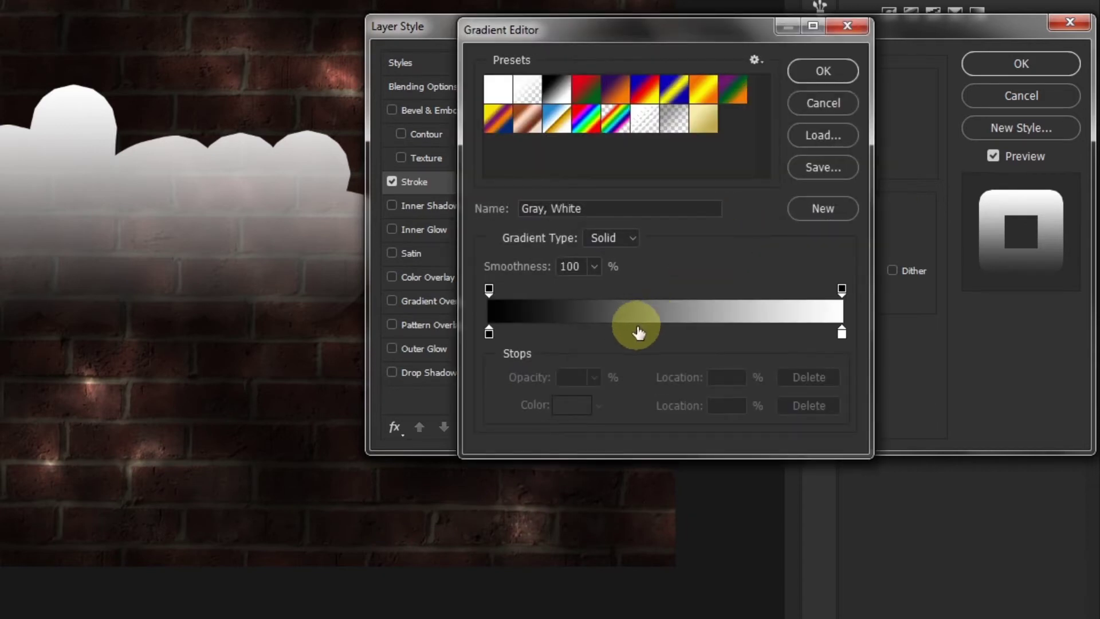
click(637, 333)
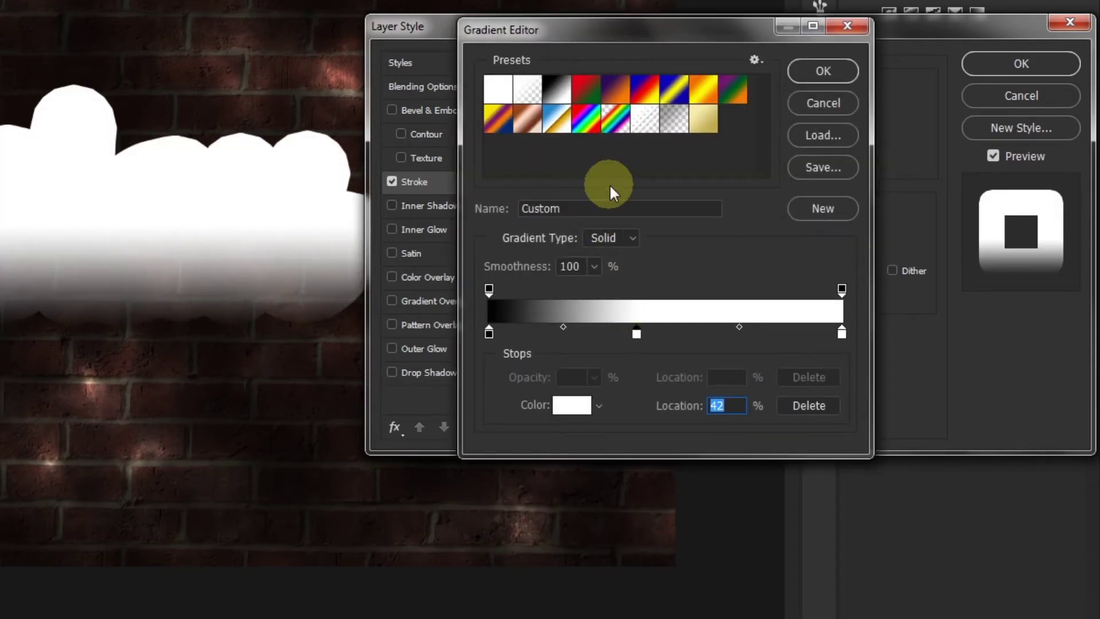
Set the gradient's first colour stop to red (f6010d)
click(488, 332)
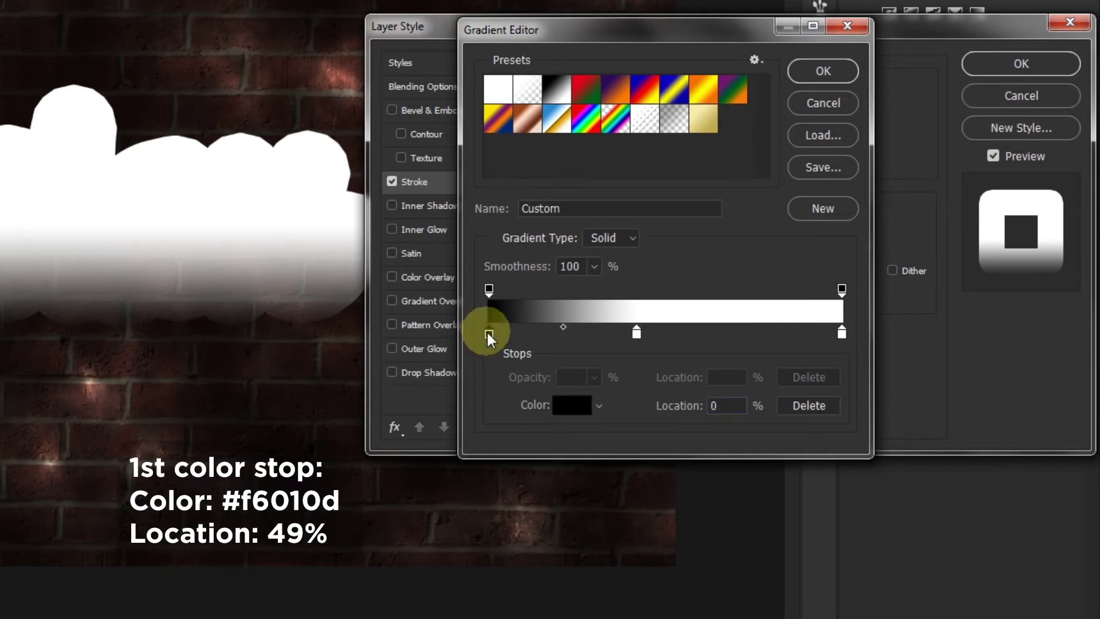
double_click(488, 333)
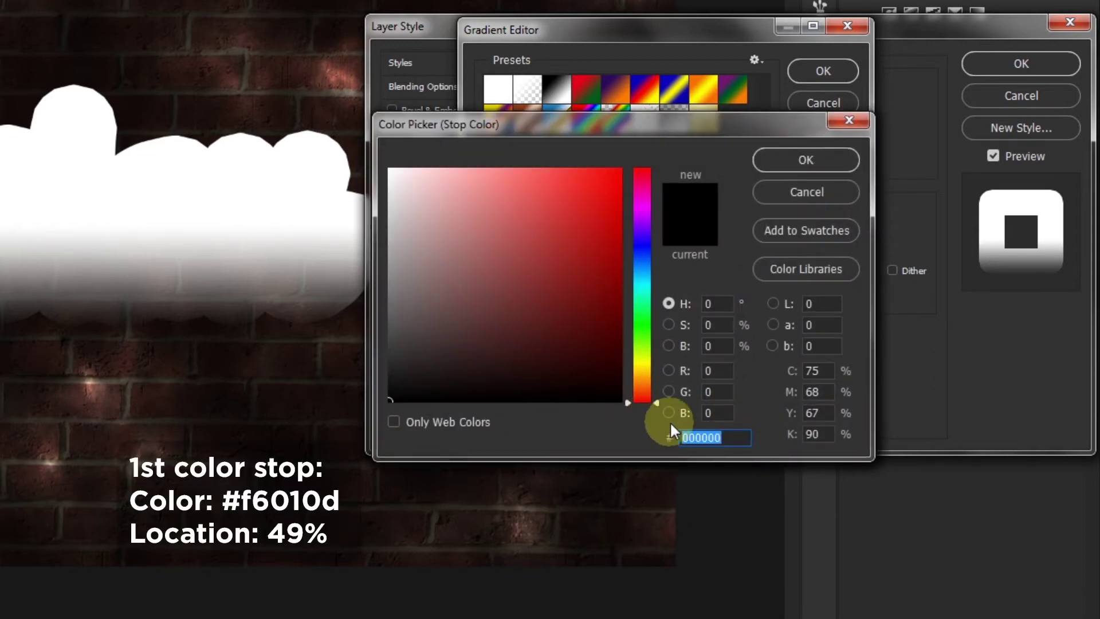
text(f60)
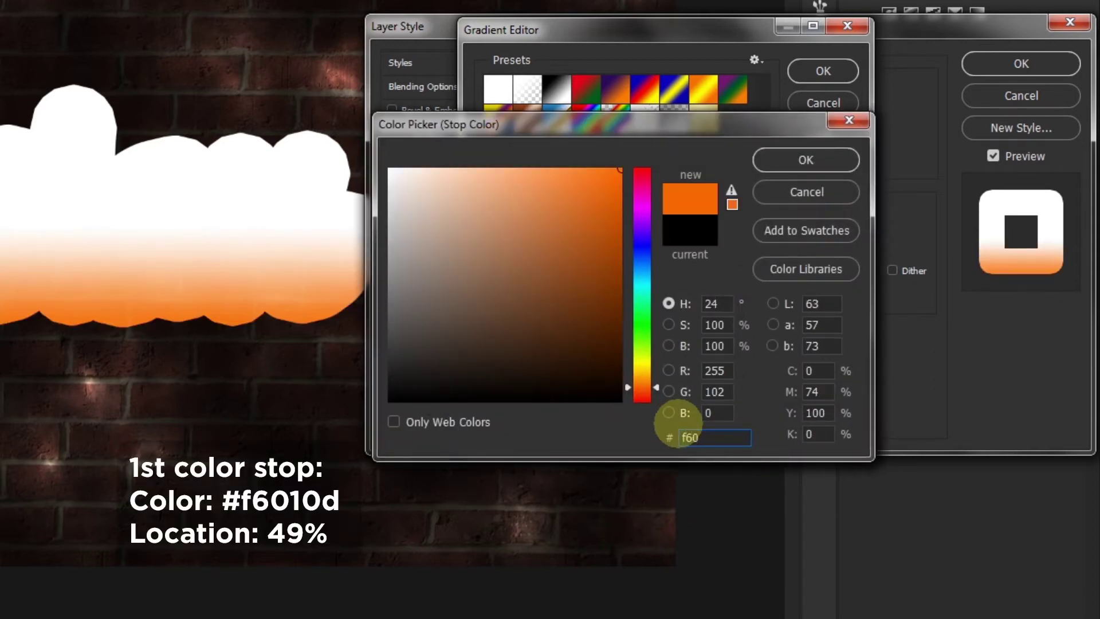
text(1)
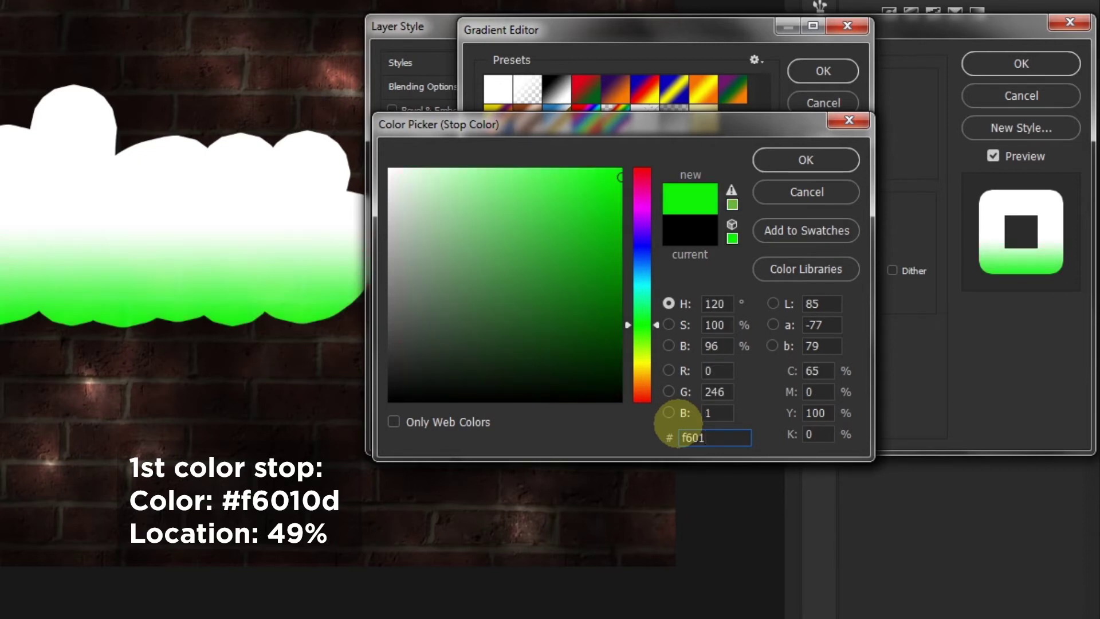
text(0d)
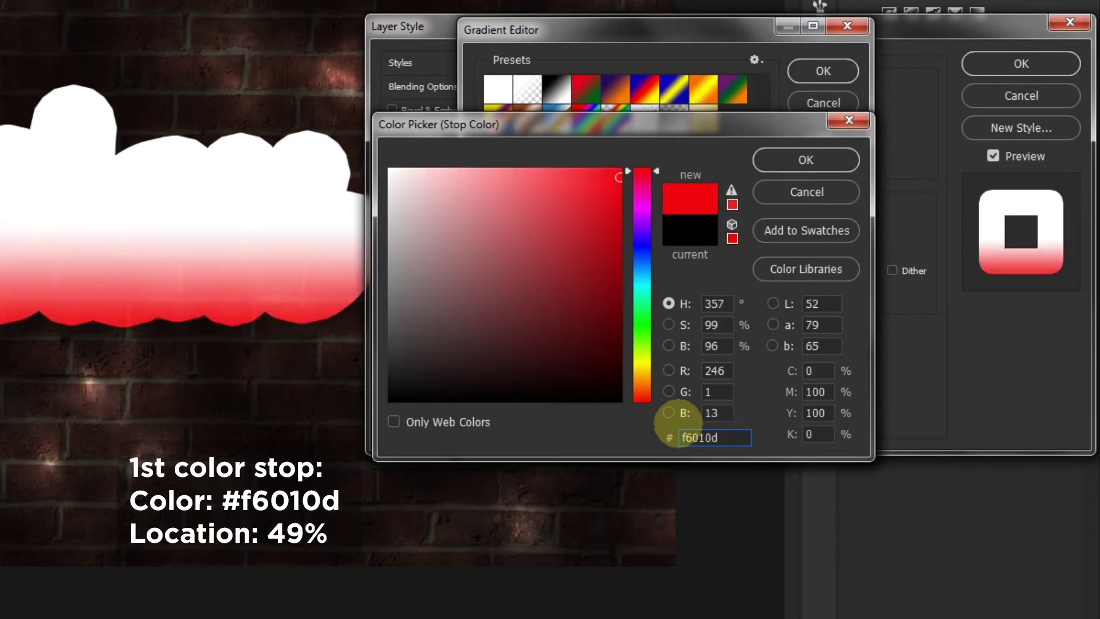
click(813, 163)
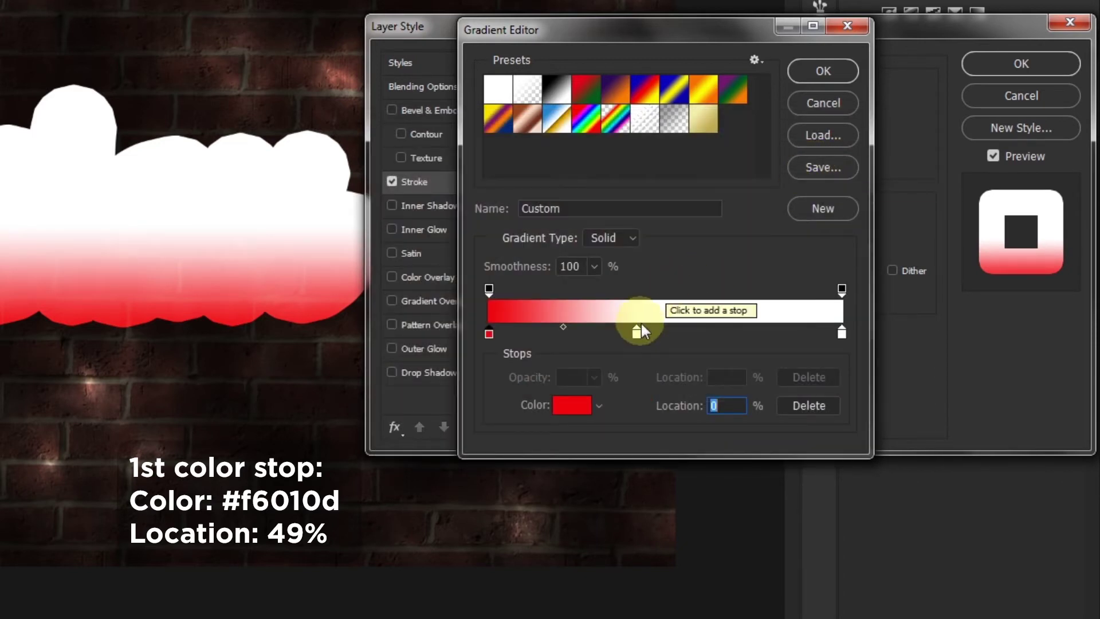
Move the gradient's middle colour stop to 63% and set the red first stop's location to 49%
drag(636, 335, 712, 337)
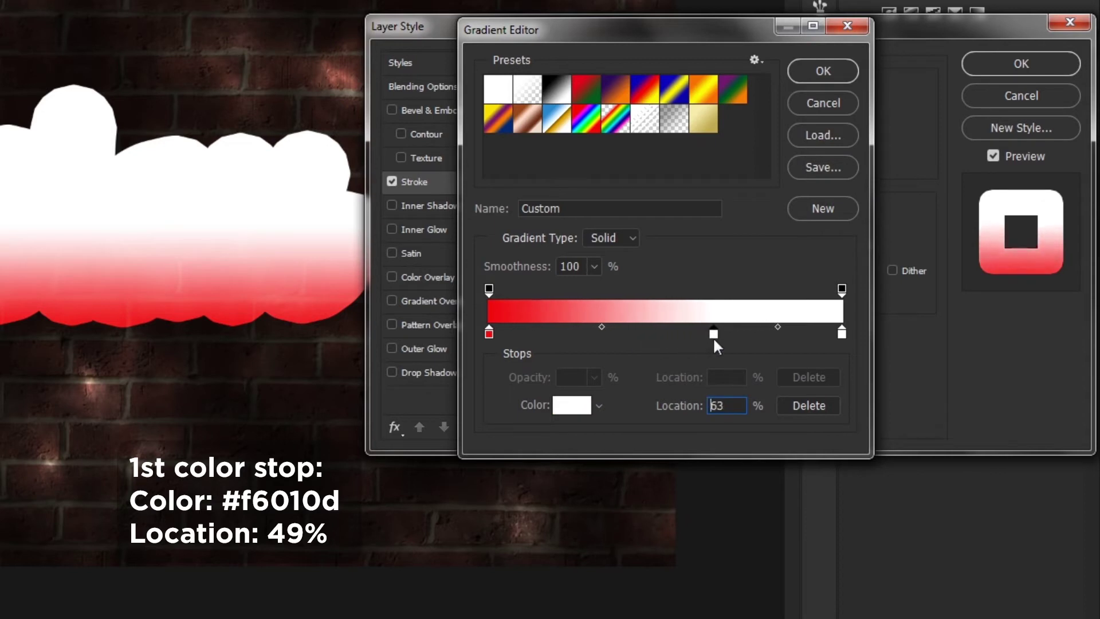
click(489, 334)
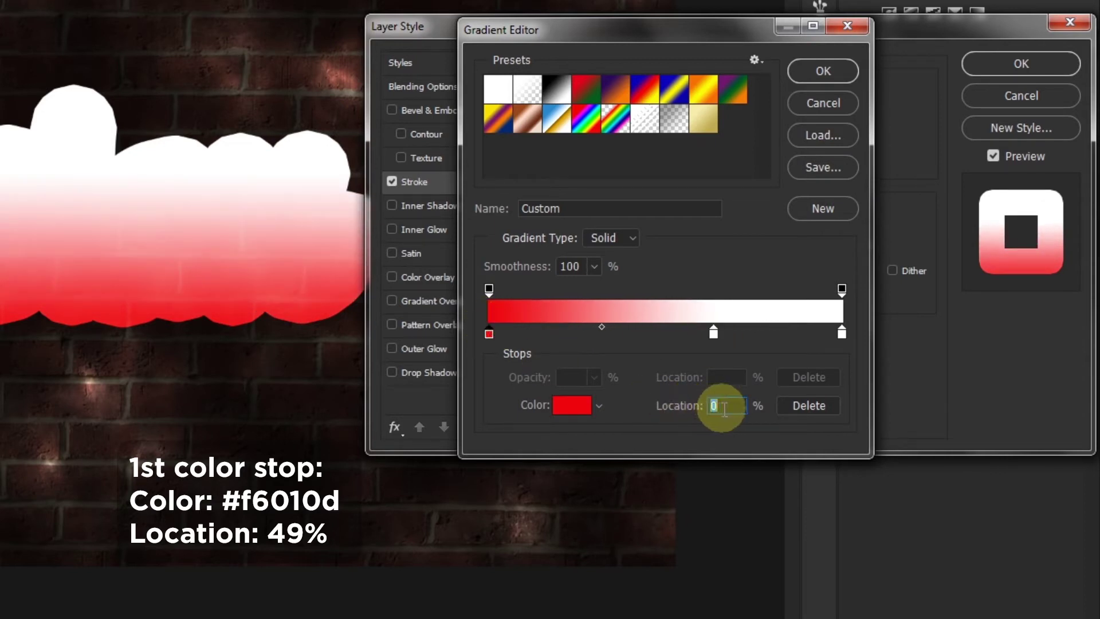
drag(678, 405, 705, 408)
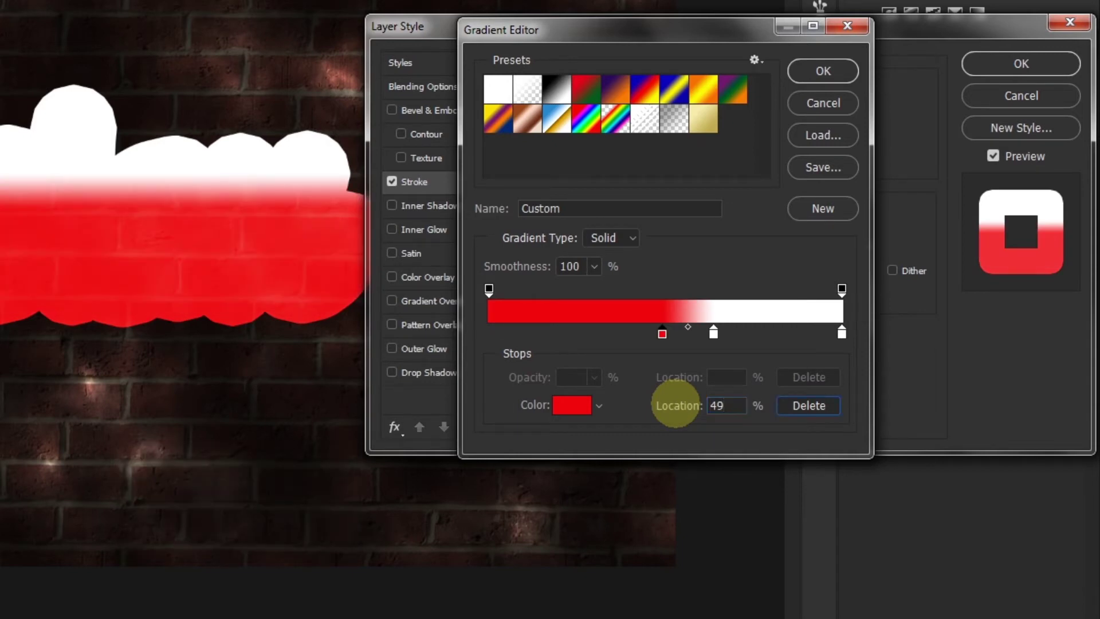
Set the gradient's middle colour stop to yellow (ffe400) at location 50%
click(714, 333)
double_click(714, 335)
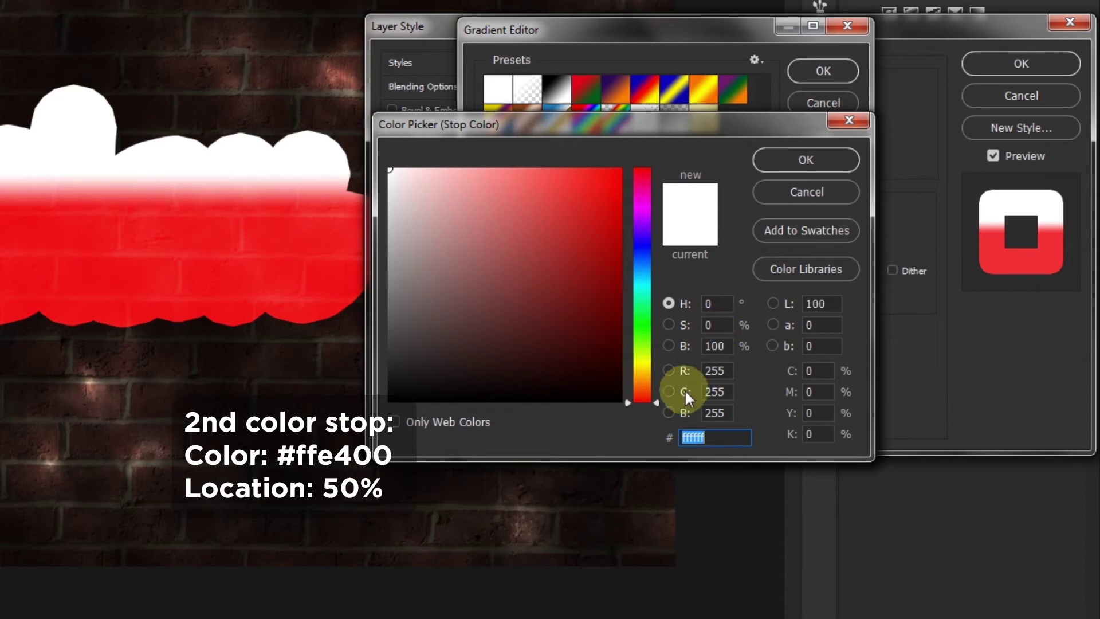
text(ff)
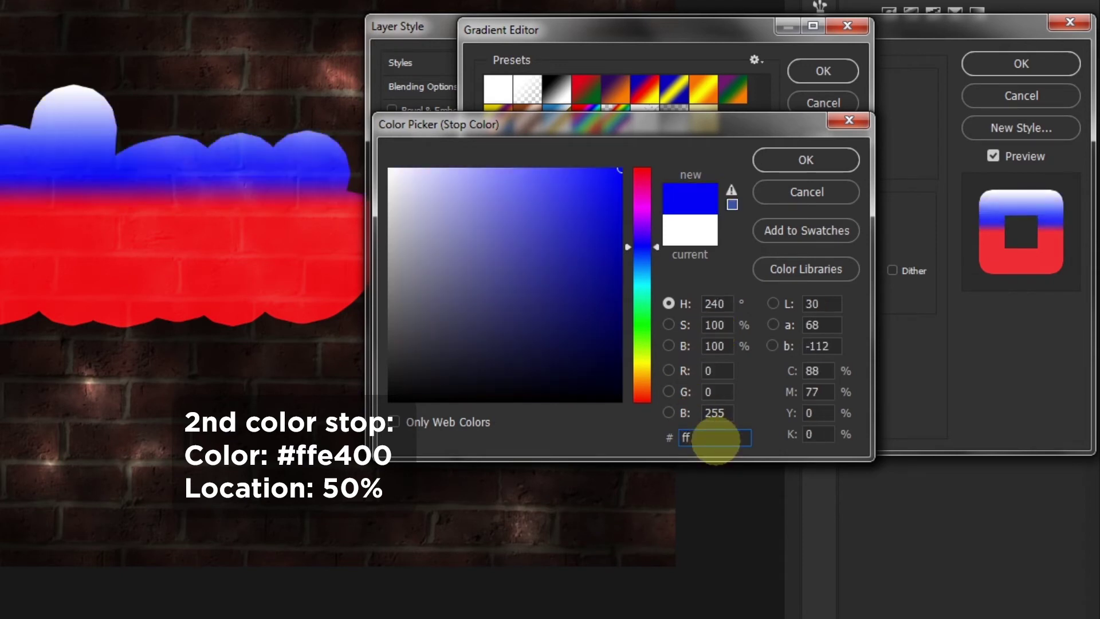
text(e400)
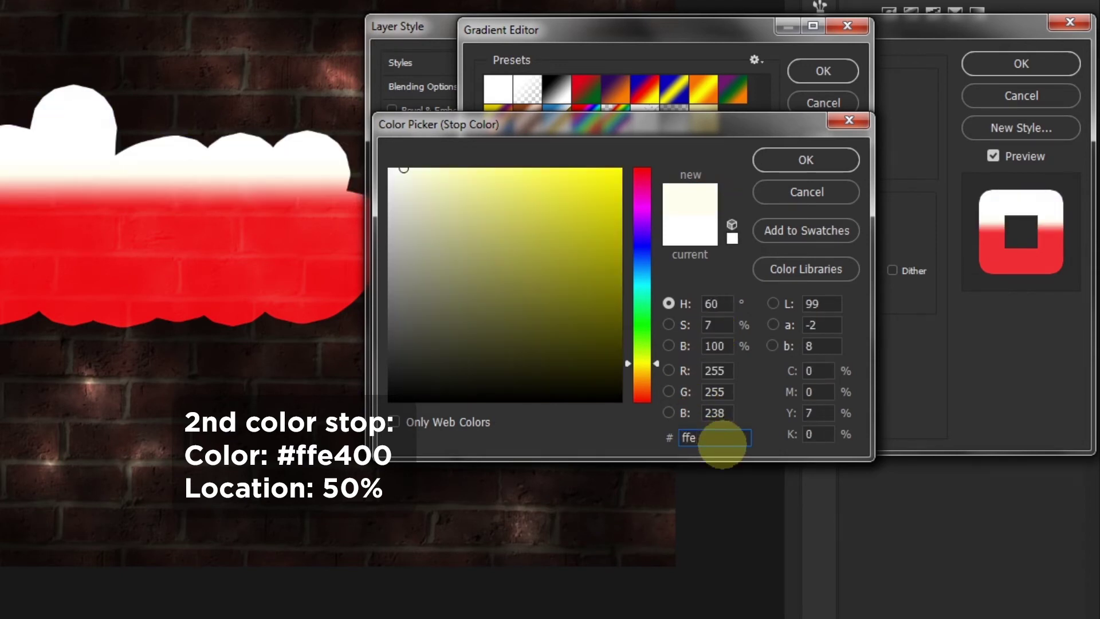
click(834, 163)
click(734, 407)
drag(735, 407, 688, 406)
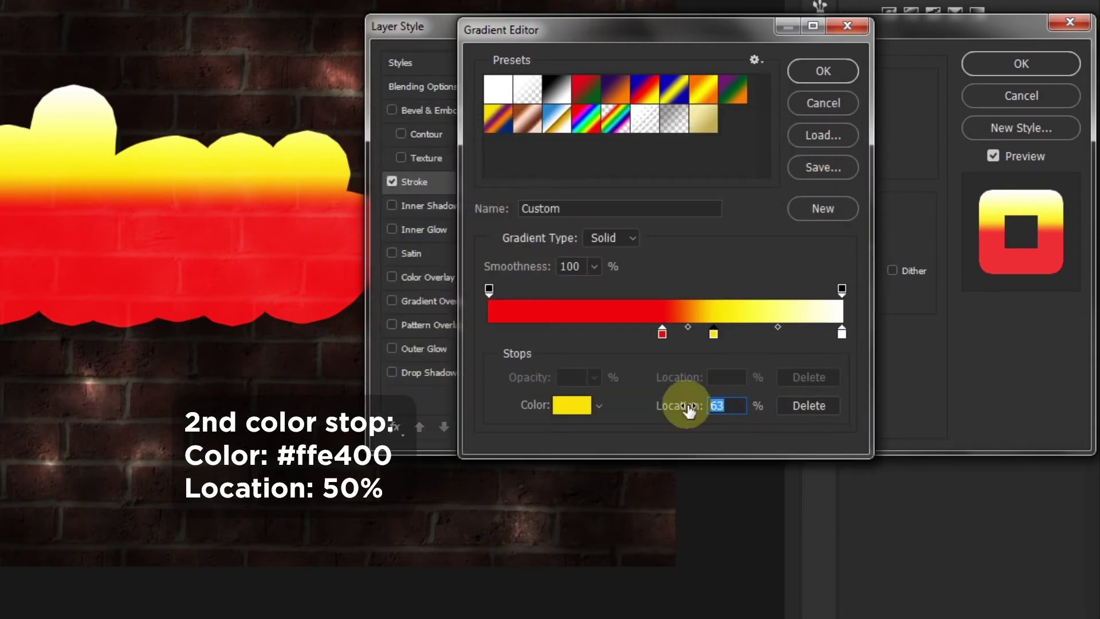
text(50)
key(Tab)
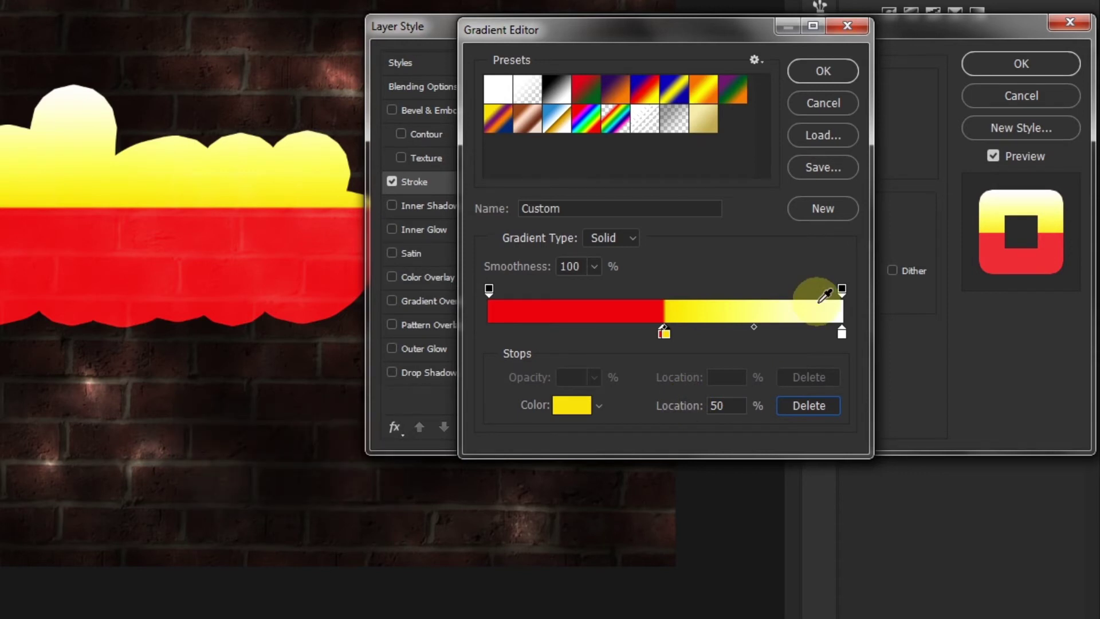
Set the gradient's last colour stop to light yellow (fff77b) at location 60%
click(842, 333)
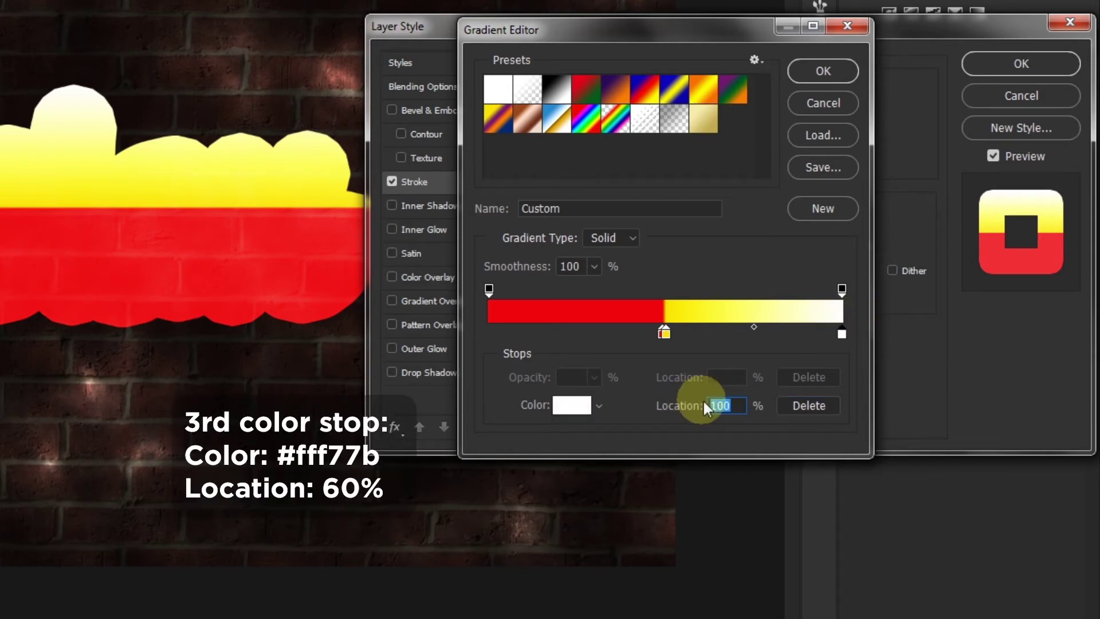
double_click(841, 334)
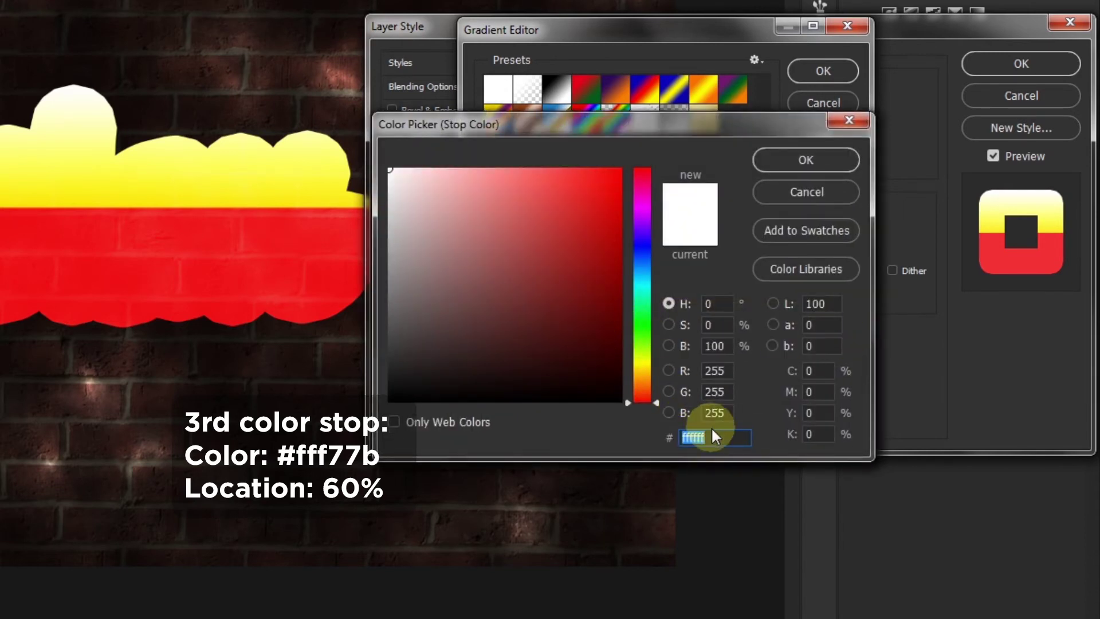
text(fff77b)
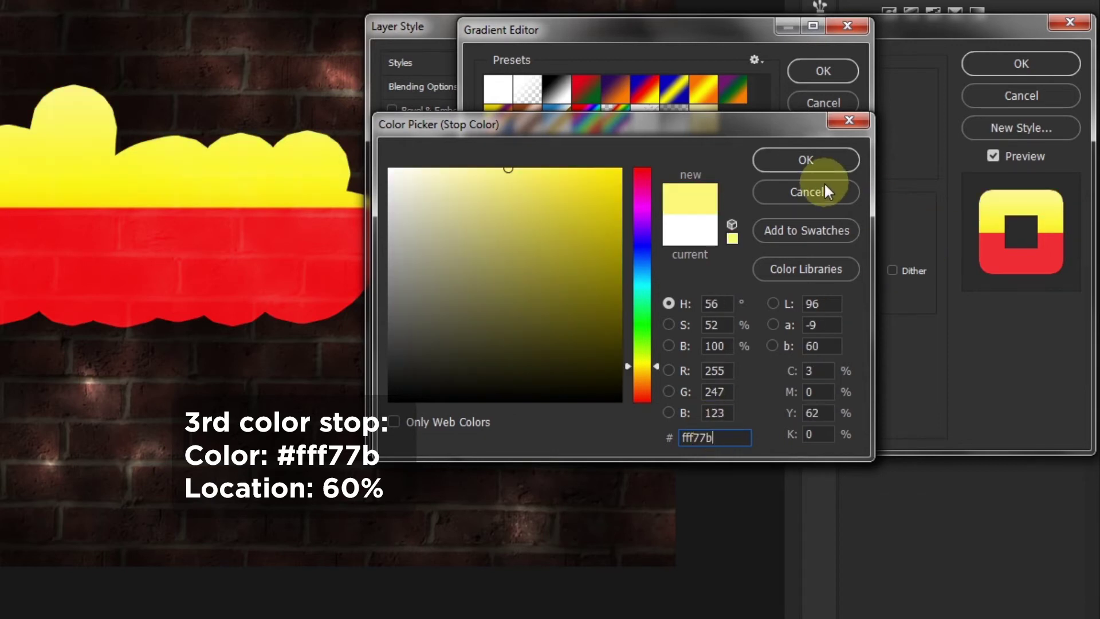
click(803, 165)
double_click(726, 405)
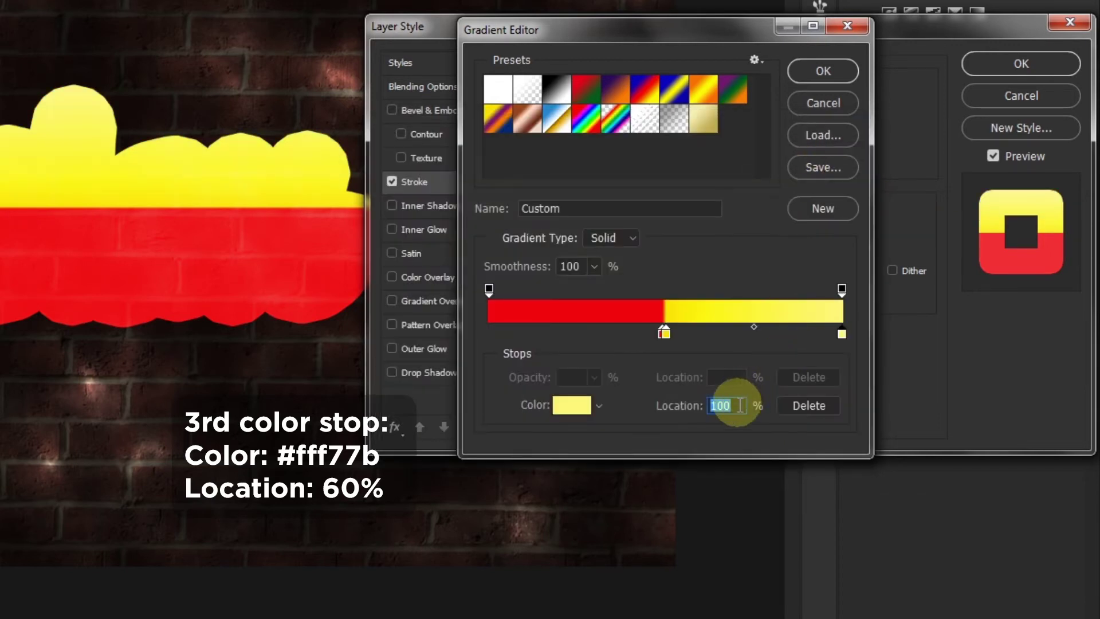
text(60)
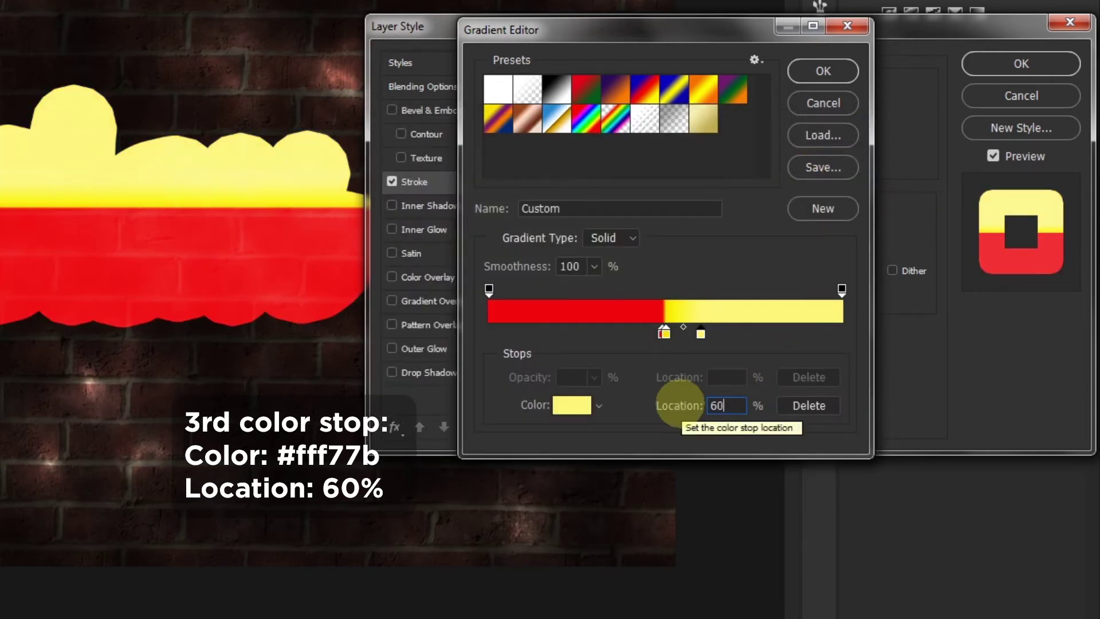
key(Tab)
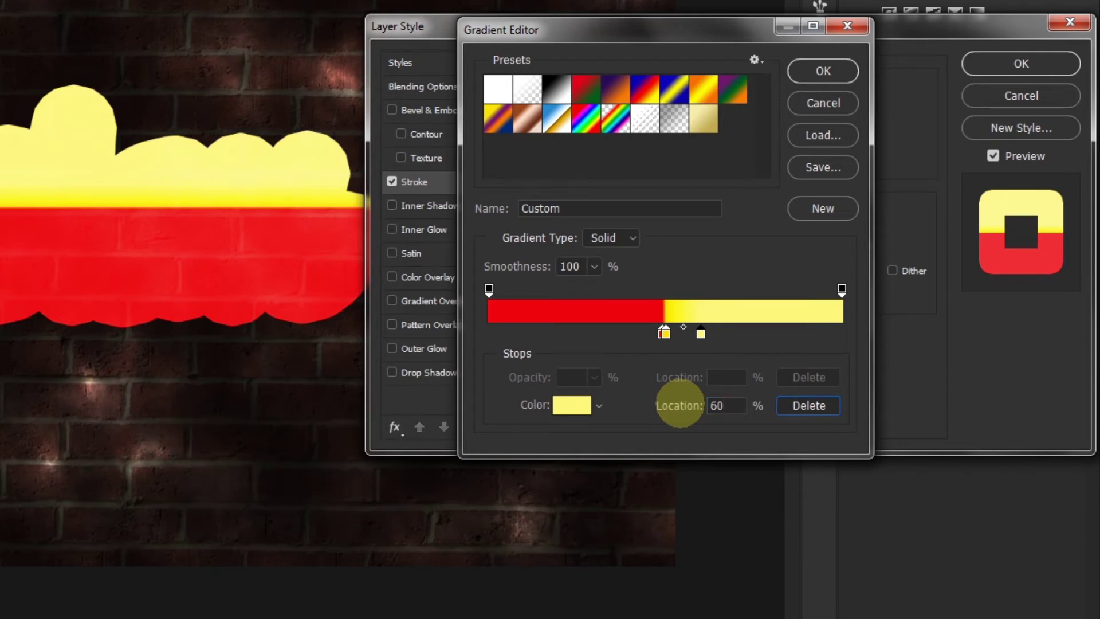
Set the gradient's starting opacity stop to 0% and place the 100% opacity stop at location 50%, then accept the gradient
click(490, 288)
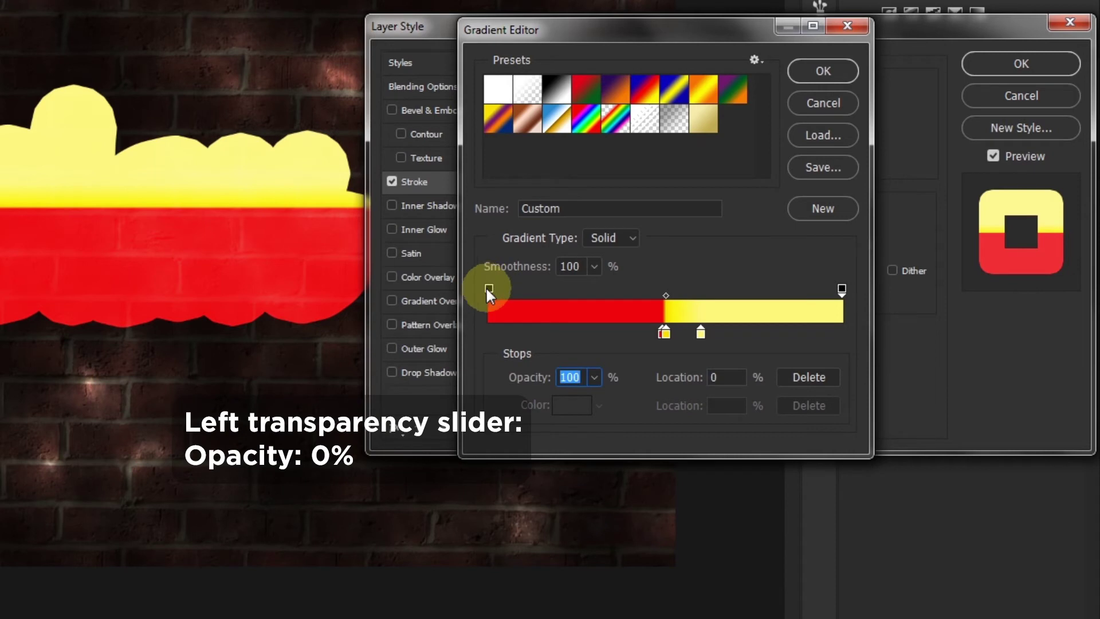
text(0)
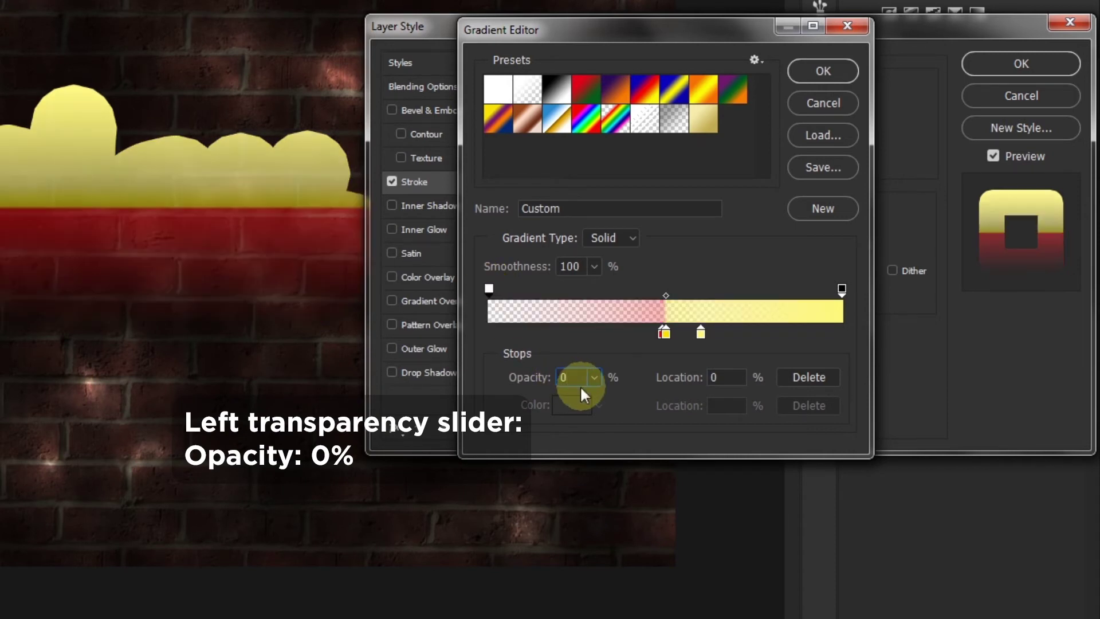
click(841, 290)
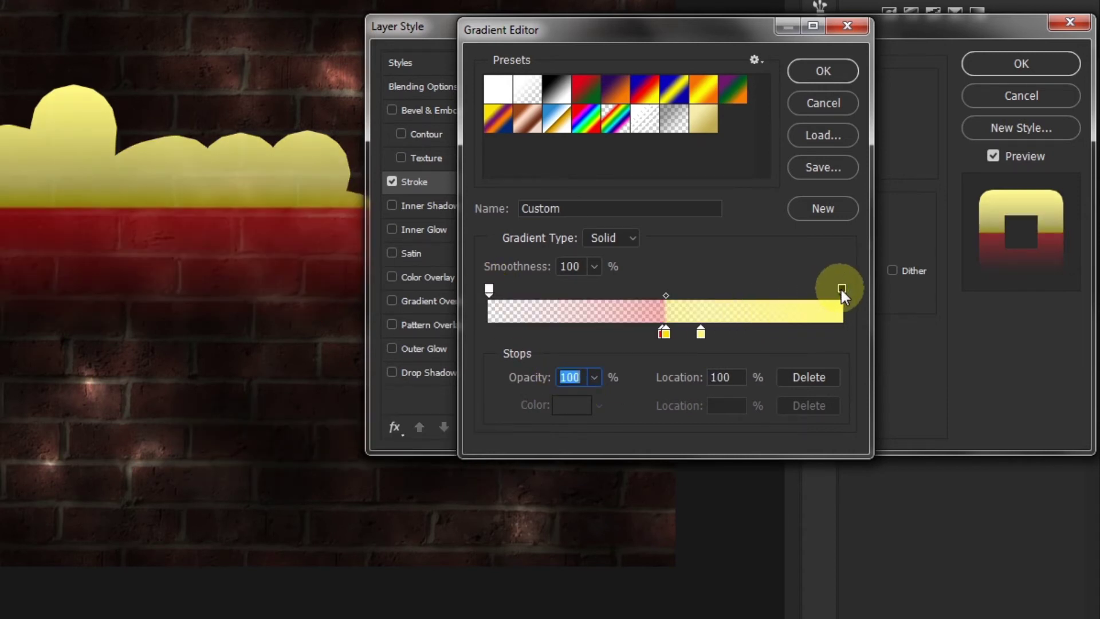
click(664, 378)
text(50)
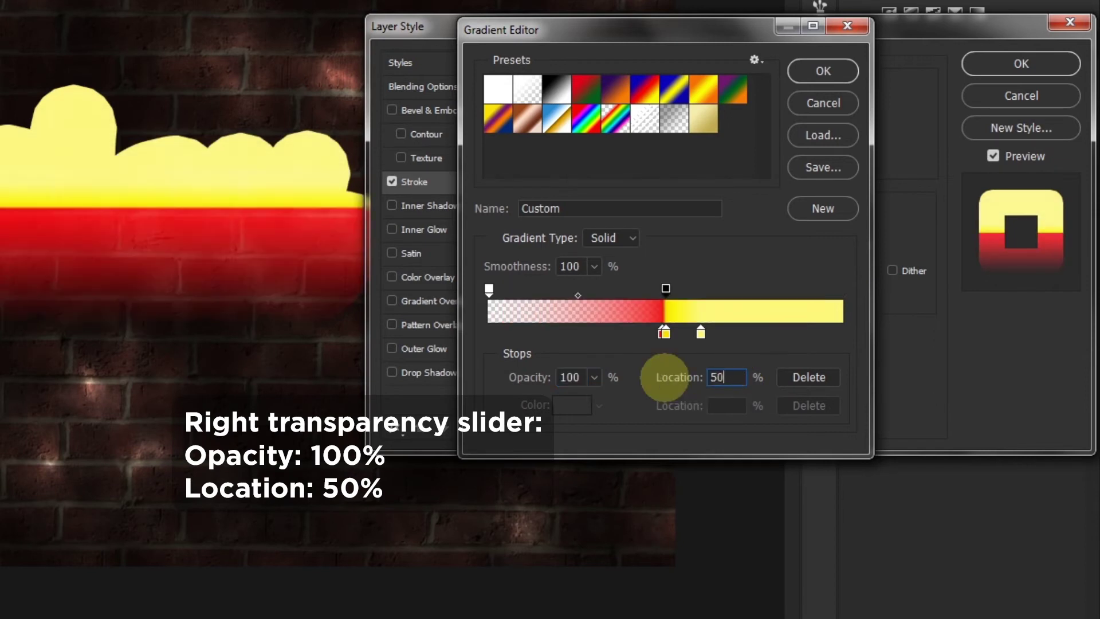
click(828, 69)
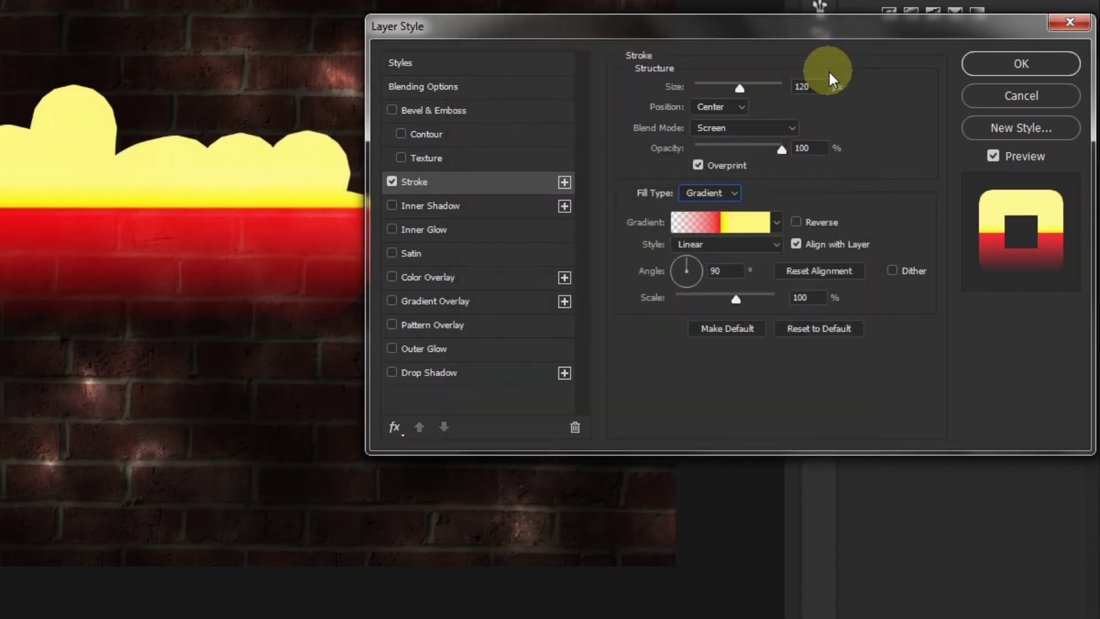
Set the Stroke gradient's style to Shape Burst and save the gradient as a preset named Neon
click(778, 246)
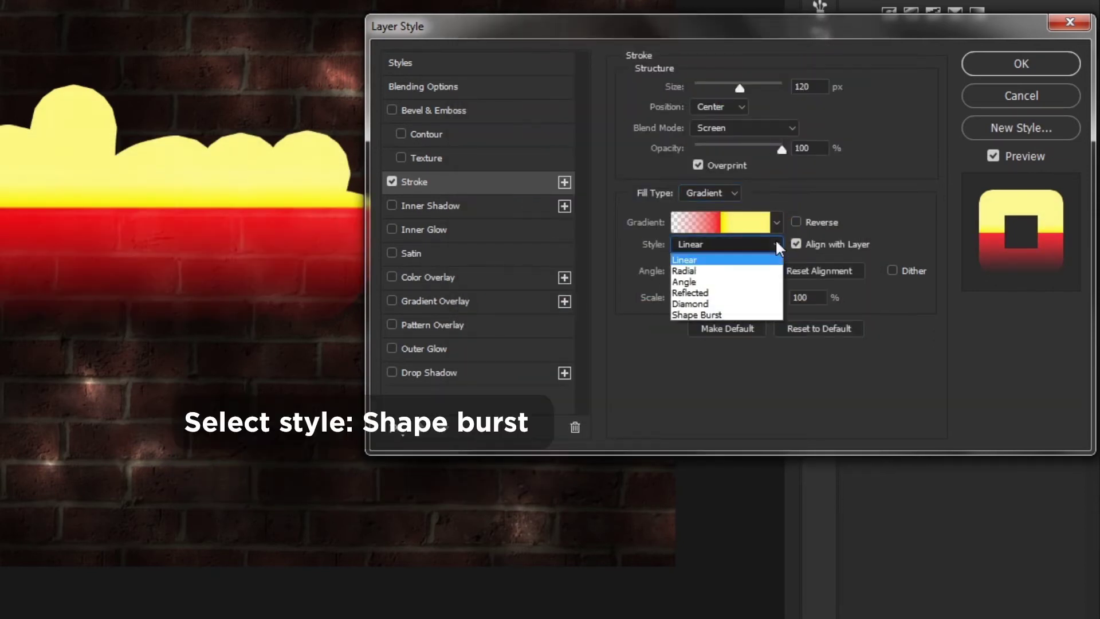
click(699, 316)
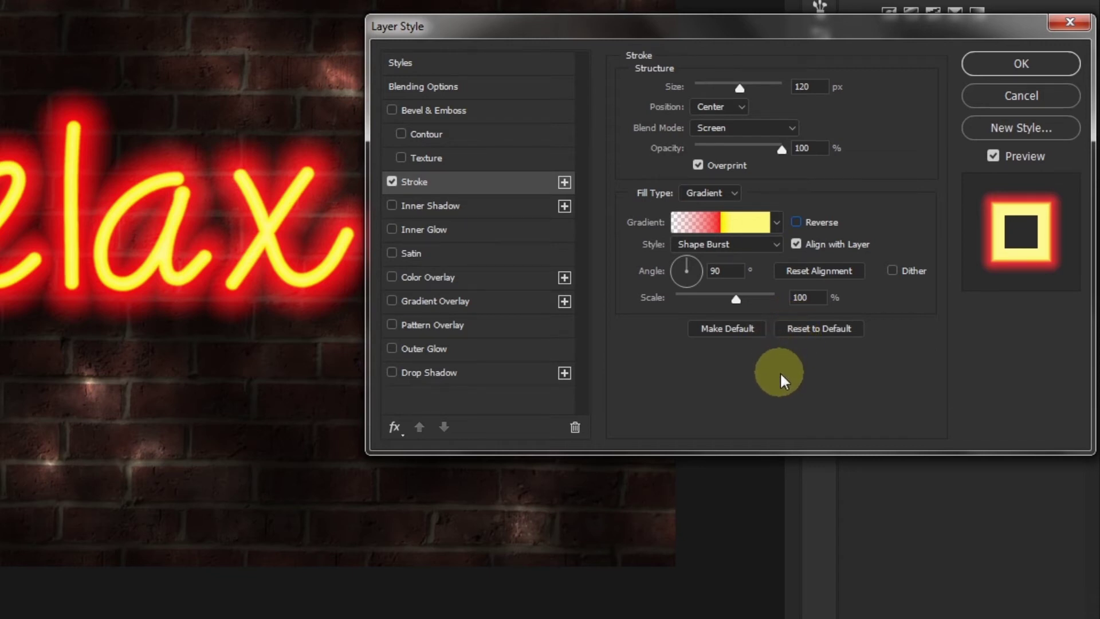
click(738, 223)
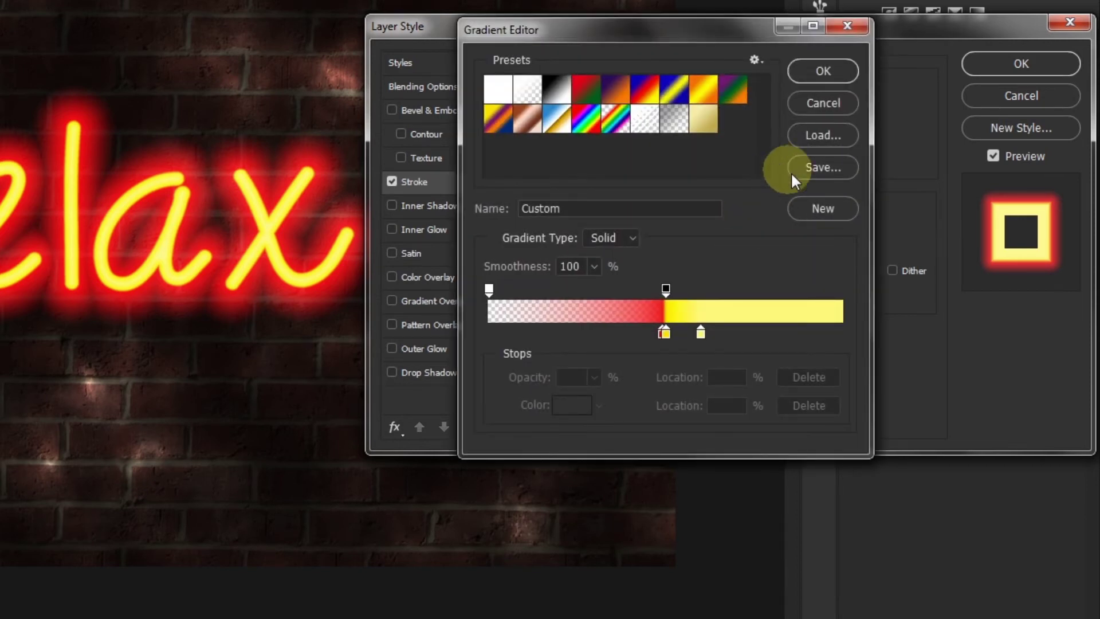
text(Neon)
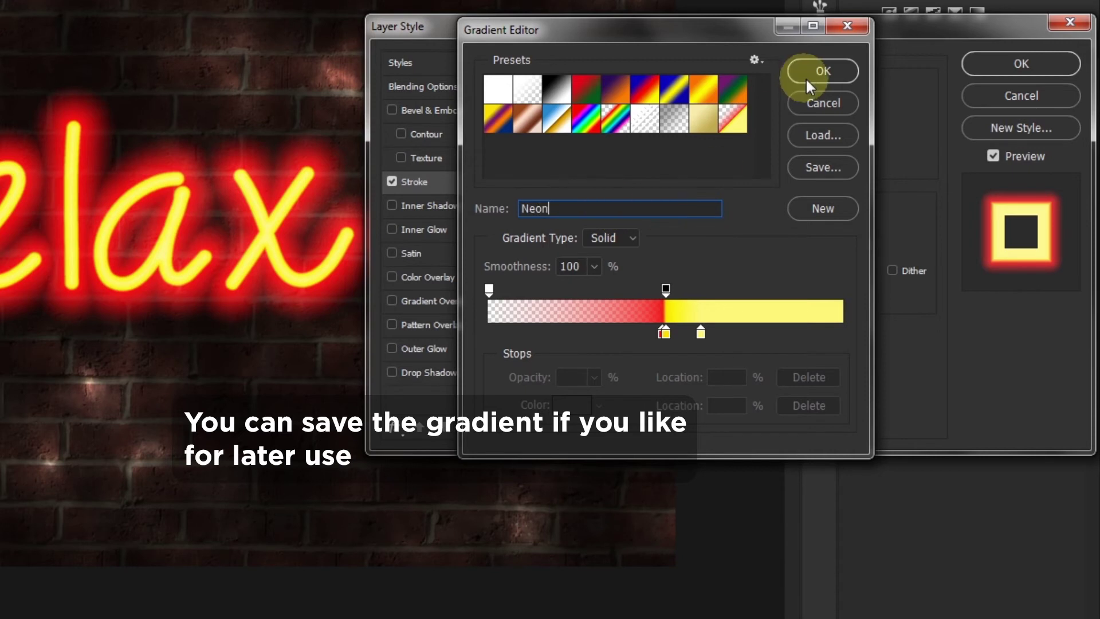
click(823, 71)
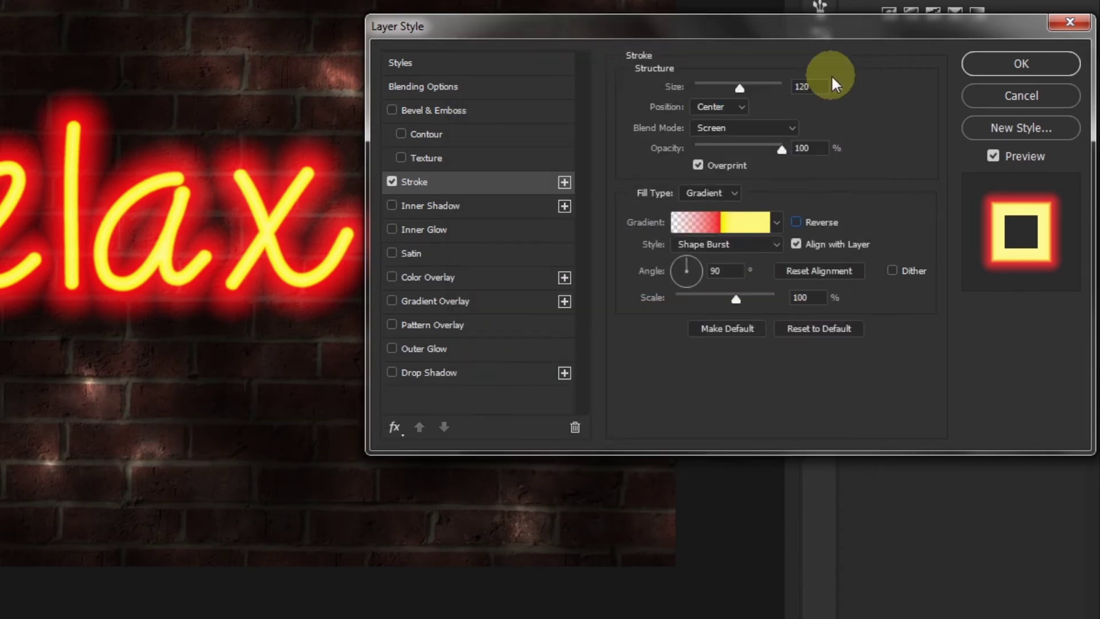
Set the Stroke size to about 114 px, apply the layer style, and show the Relax copy layer
mouse_move(739, 89)
mouse_down()
mouse_move(751, 87)
mouse_move(729, 90)
mouse_move(740, 91)
mouse_up()
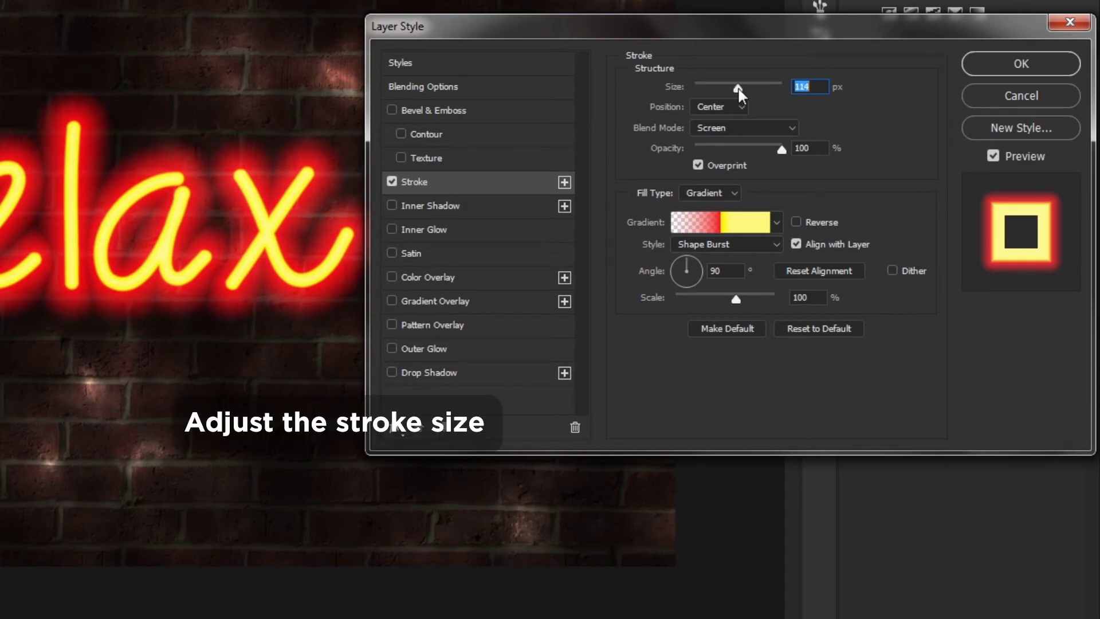
click(1041, 67)
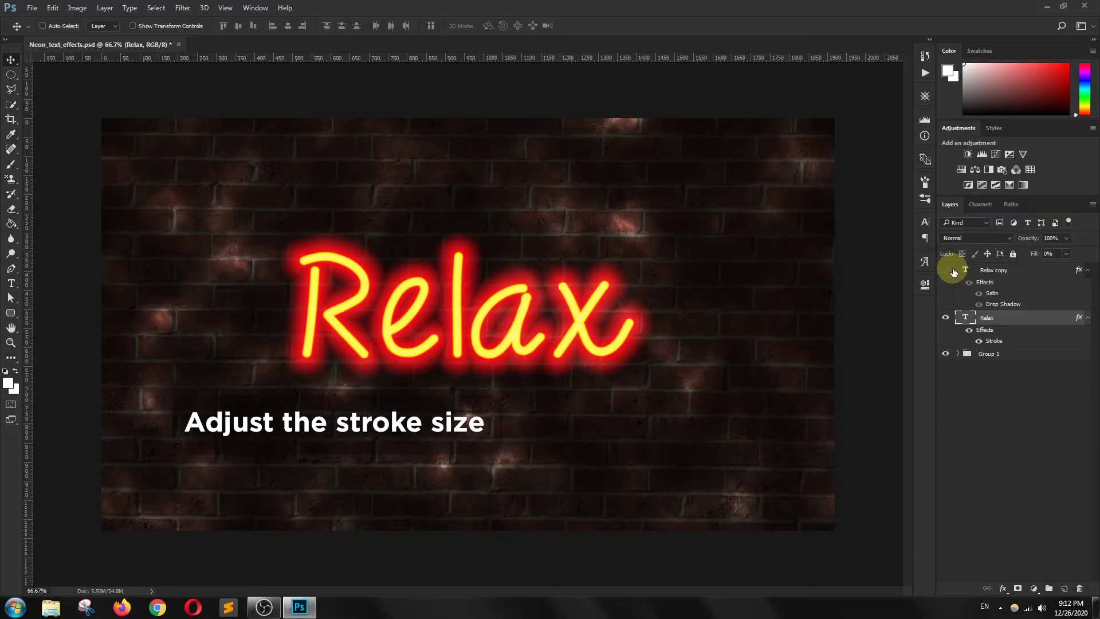
click(945, 270)
Set the Relax copy layer's opacity to 60% and compare the text with that layer hidden and shown
click(996, 270)
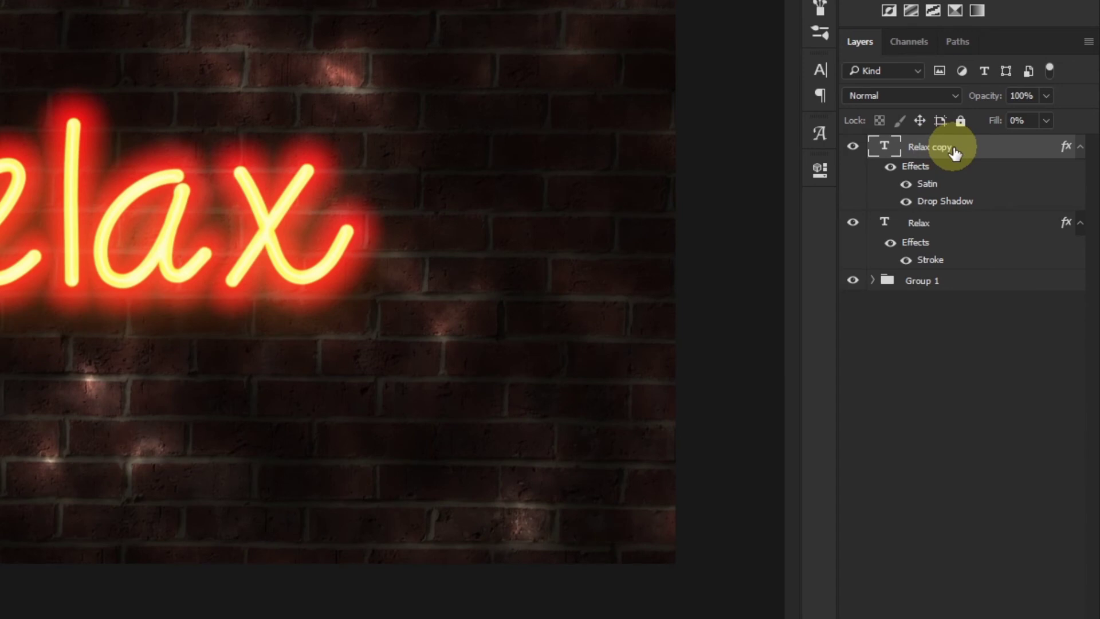
click(1048, 96)
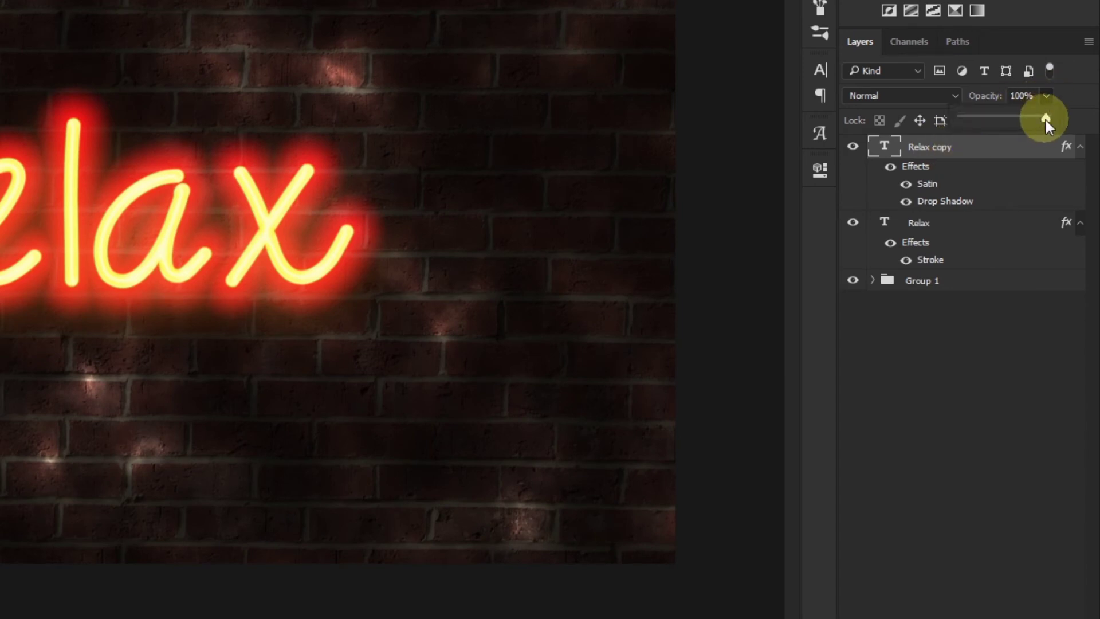
drag(1024, 118, 1024, 119)
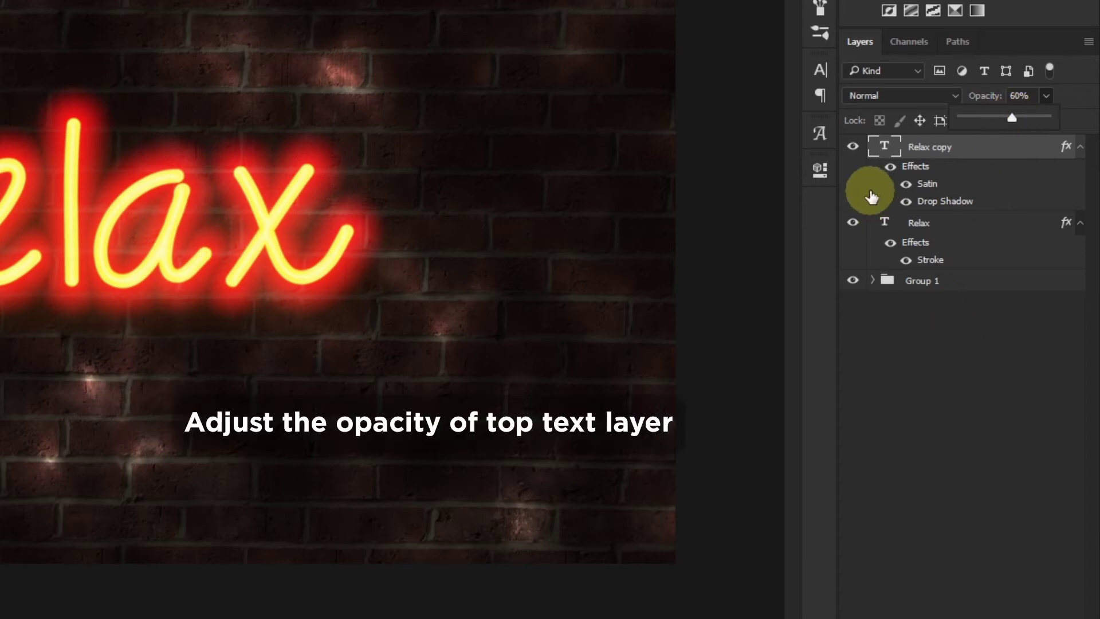
click(857, 149)
click(858, 149)
click(853, 147)
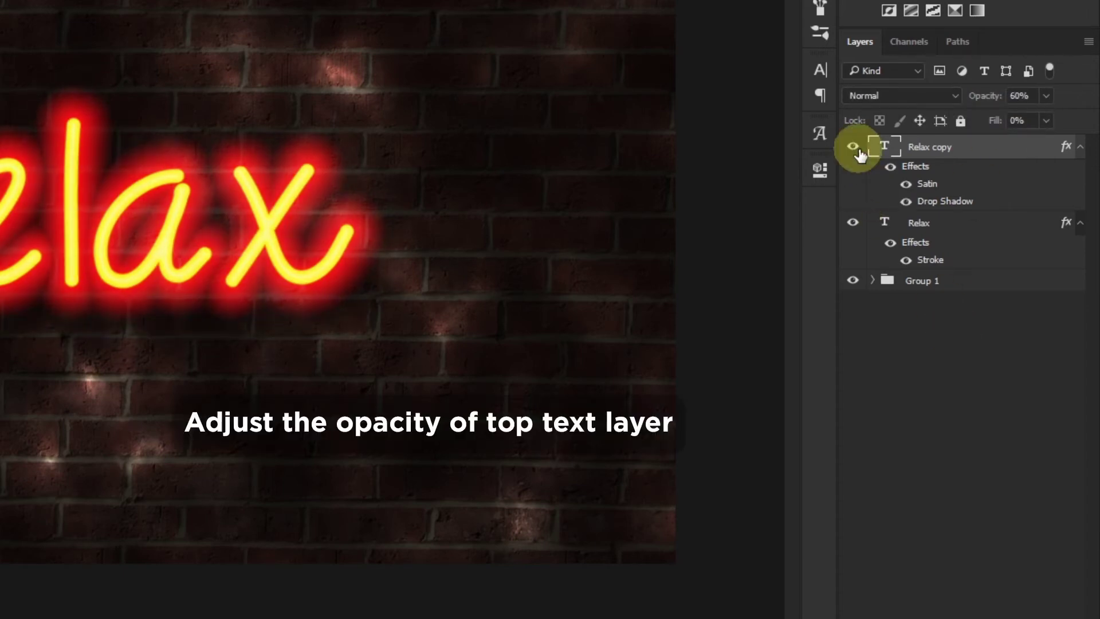
click(853, 146)
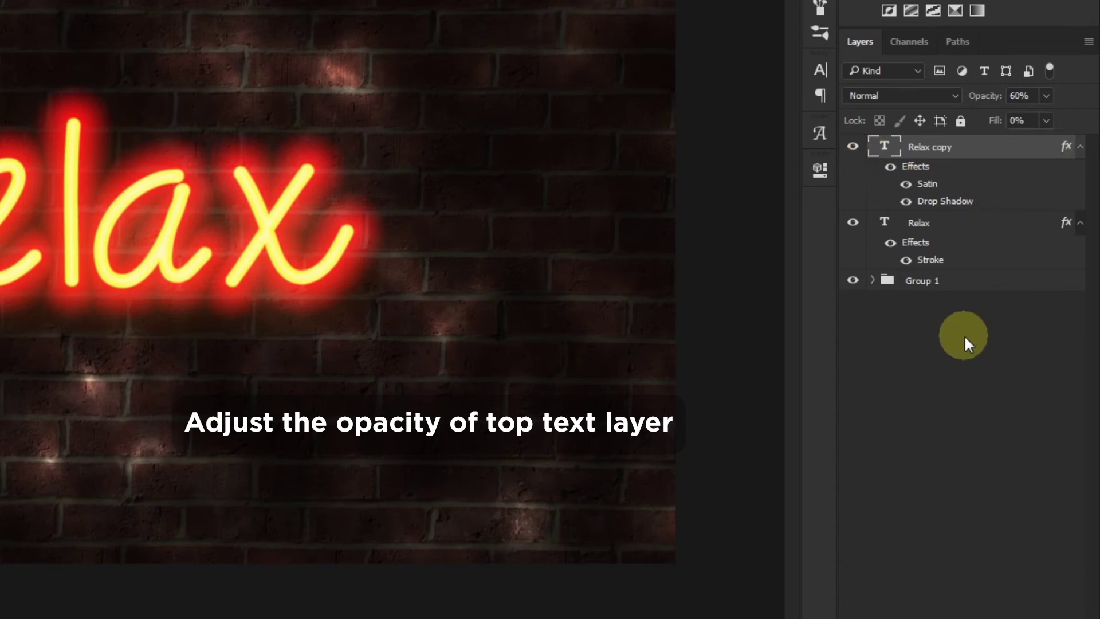
Select the mask of Layer 2 inside Group 1 and choose a Soft Round brush of 300 px with 0% hardness
click(874, 281)
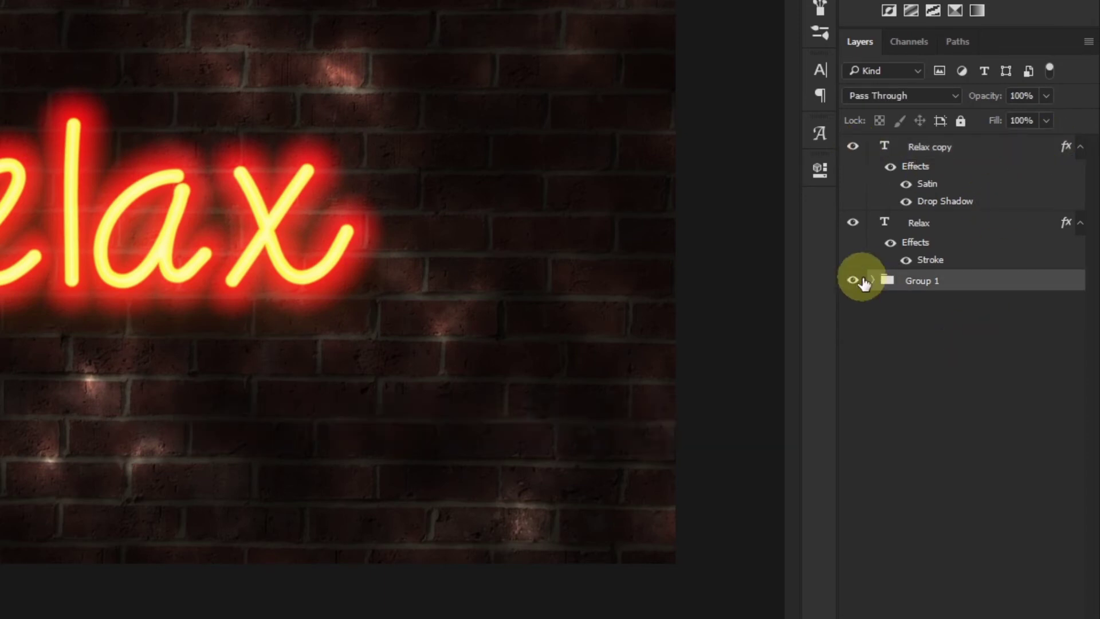
click(872, 280)
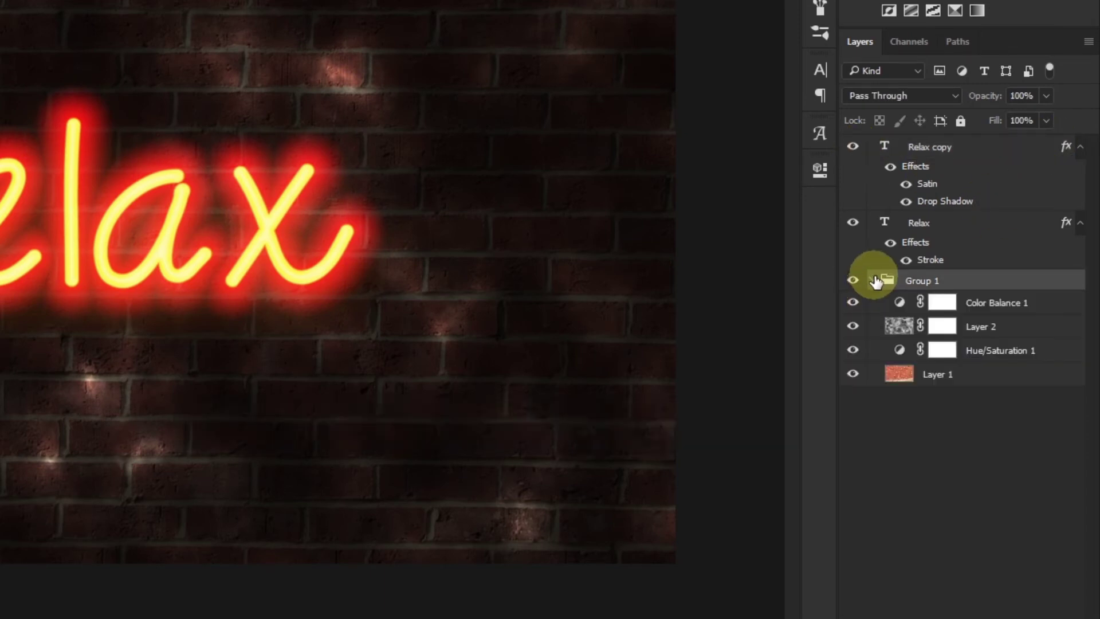
click(981, 327)
click(946, 328)
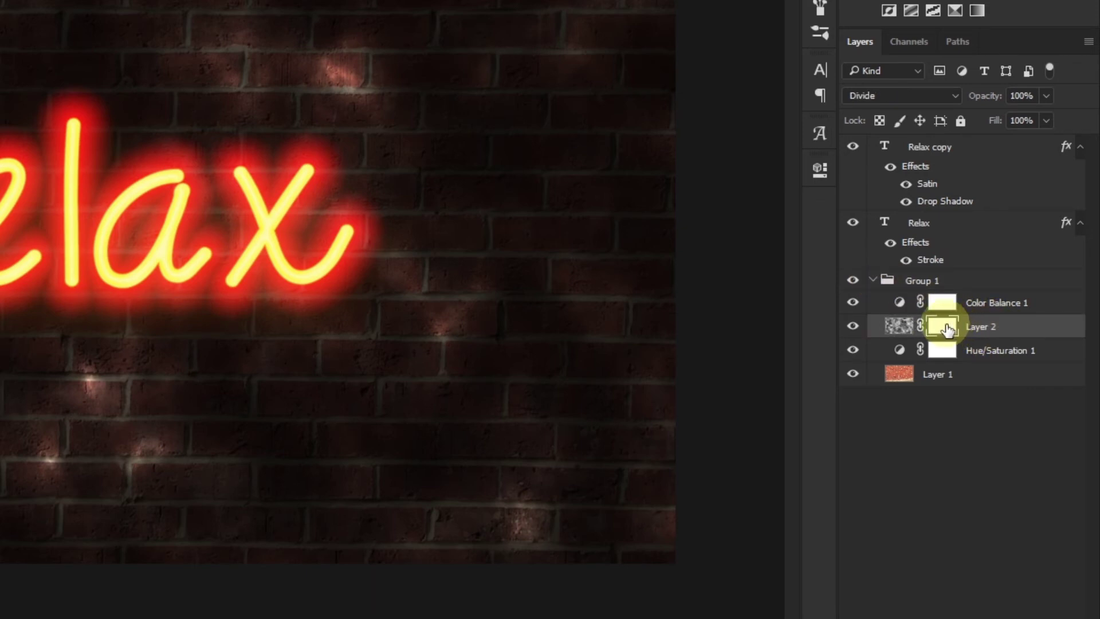
key(b)
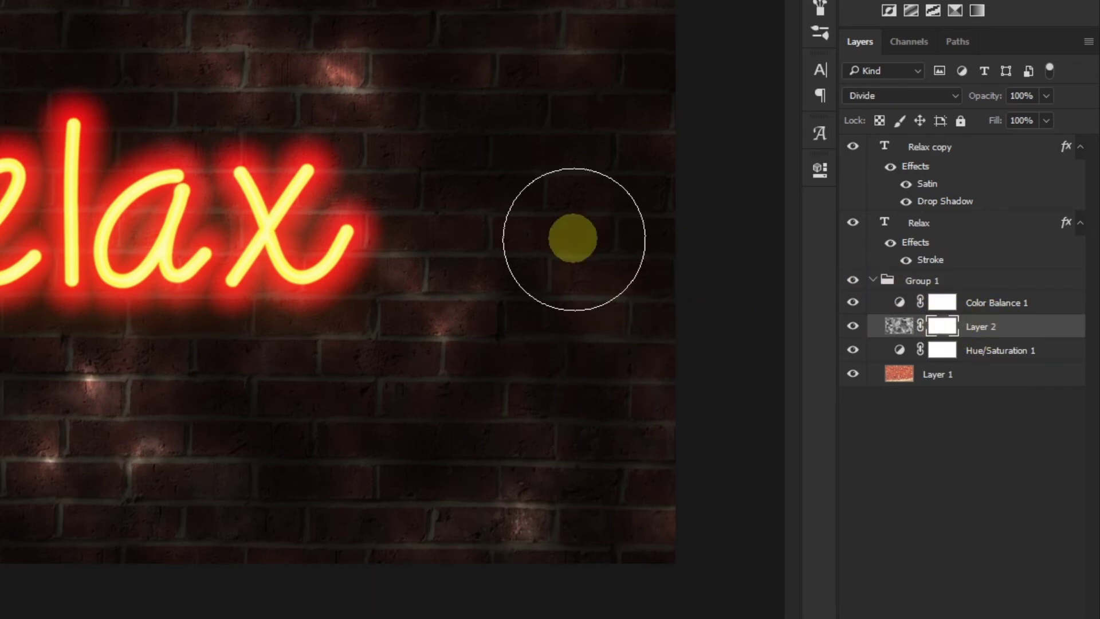
right_click(525, 162)
click(558, 285)
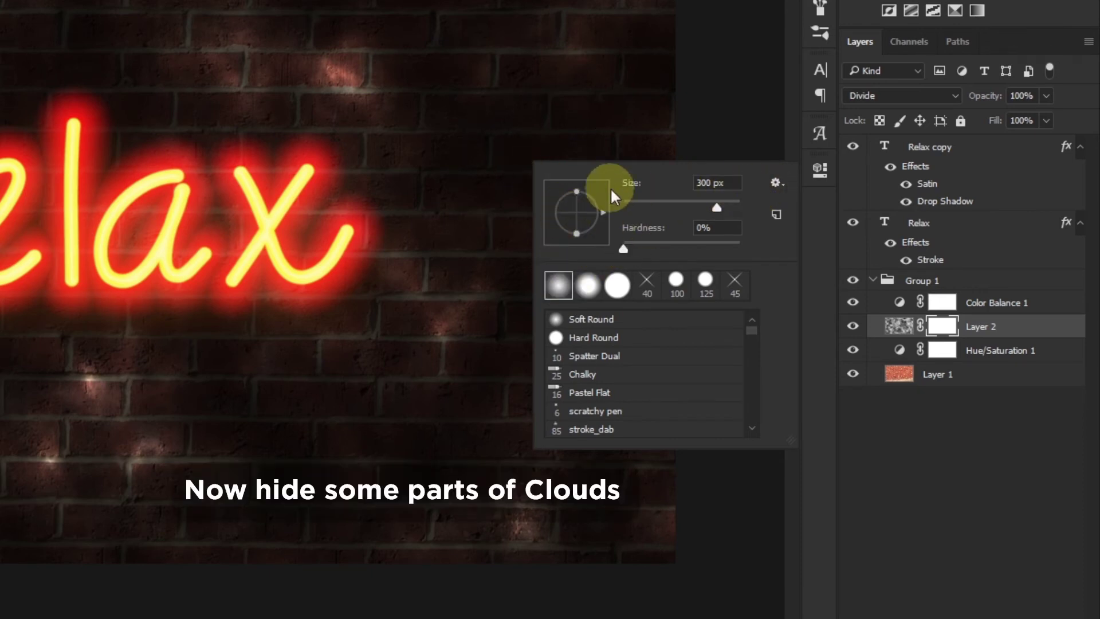
key(Return)
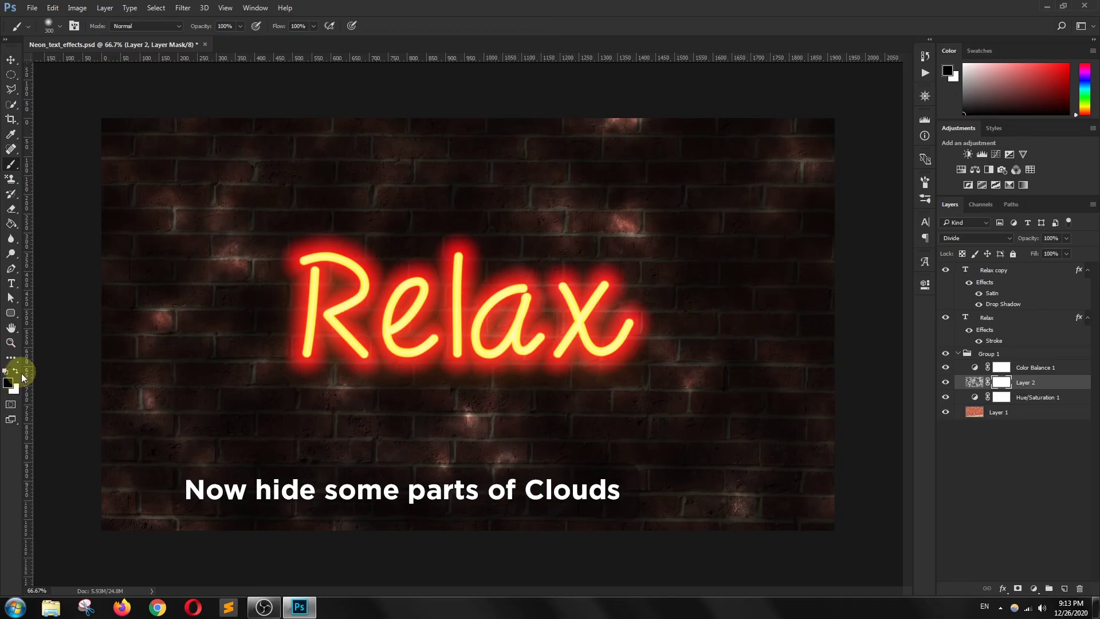
Paint black on Layer 2's mask over the outer areas of the wall to hide the clouds away from the text
mouse_move(151, 157)
mouse_down()
mouse_move(547, 133)
mouse_move(757, 157)
mouse_move(815, 268)
mouse_move(793, 544)
mouse_move(658, 501)
mouse_move(205, 506)
mouse_move(143, 213)
mouse_move(114, 152)
mouse_move(150, 474)
mouse_move(256, 509)
mouse_move(223, 156)
mouse_move(154, 244)
mouse_move(170, 408)
mouse_move(415, 488)
mouse_move(594, 499)
mouse_move(725, 177)
mouse_move(535, 160)
mouse_move(512, 169)
mouse_move(749, 329)
mouse_move(774, 426)
mouse_up()
mouse_move(748, 214)
mouse_down()
mouse_move(522, 158)
mouse_move(322, 161)
mouse_up()
mouse_move(162, 245)
mouse_down()
mouse_move(159, 368)
mouse_move(373, 461)
mouse_move(508, 444)
mouse_up()
drag(725, 184, 670, 170)
mouse_move(747, 407)
mouse_down()
mouse_move(683, 449)
mouse_move(777, 481)
mouse_up()
drag(193, 256, 201, 253)
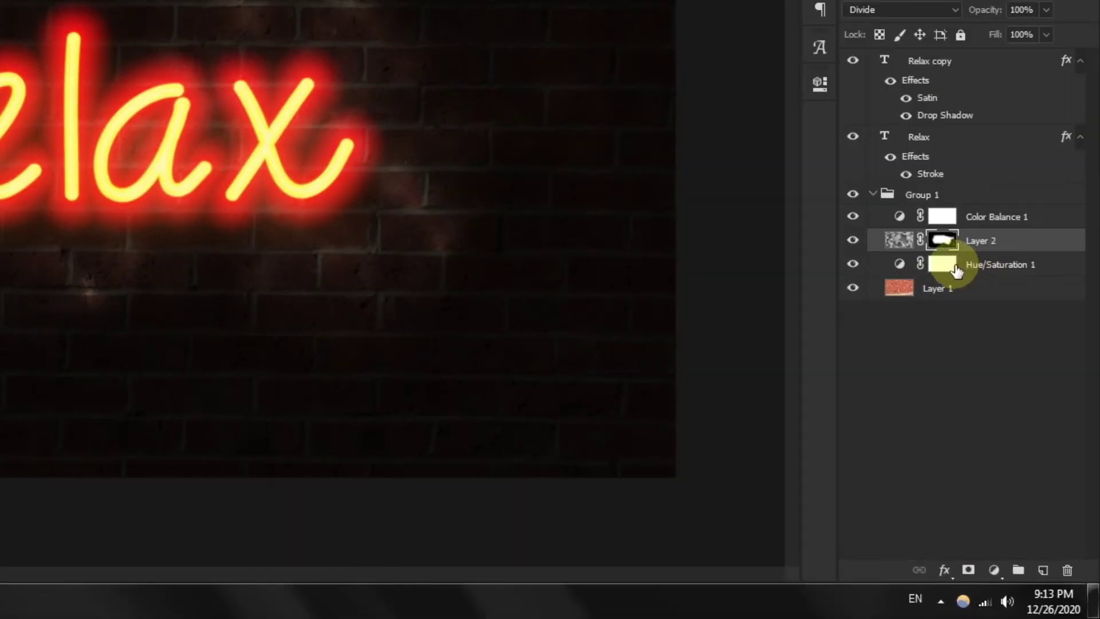
Lower the Lightness of the Hue/Saturation 1 adjustment to about -94 to darken the brick background
double_click(973, 394)
click(753, 254)
key(Up)
key(Down)
key(Down)
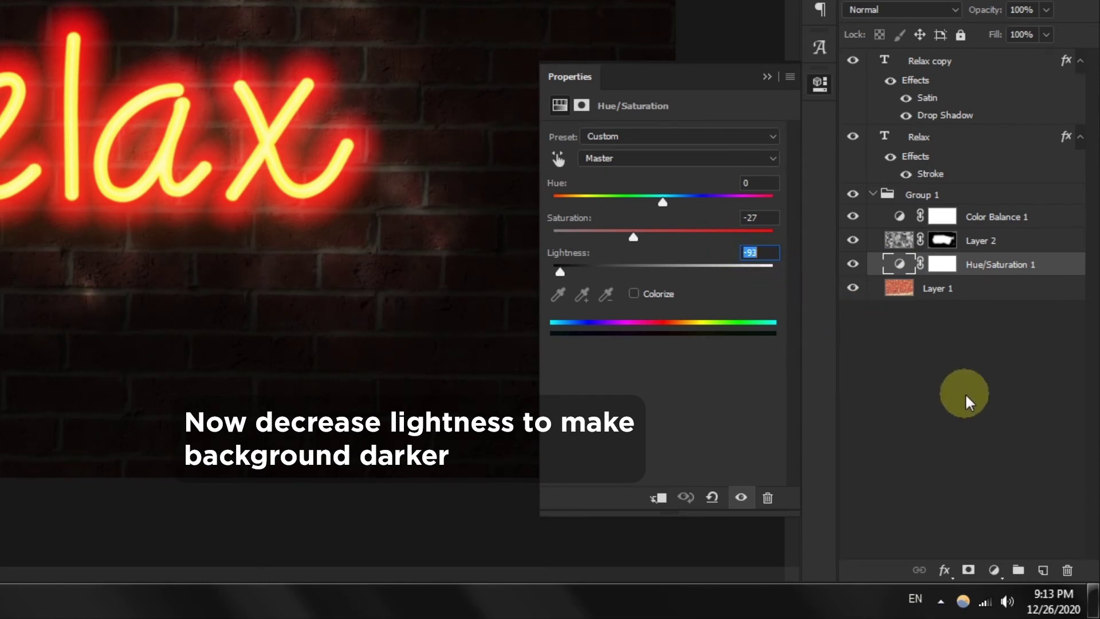
key(Down)
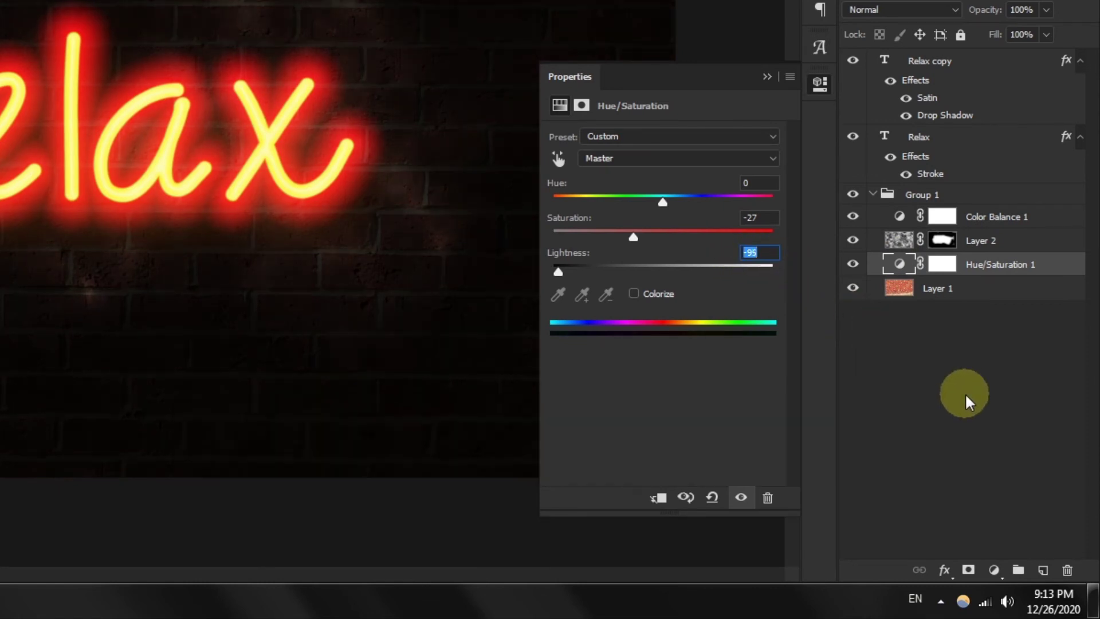
key(Up)
click(821, 82)
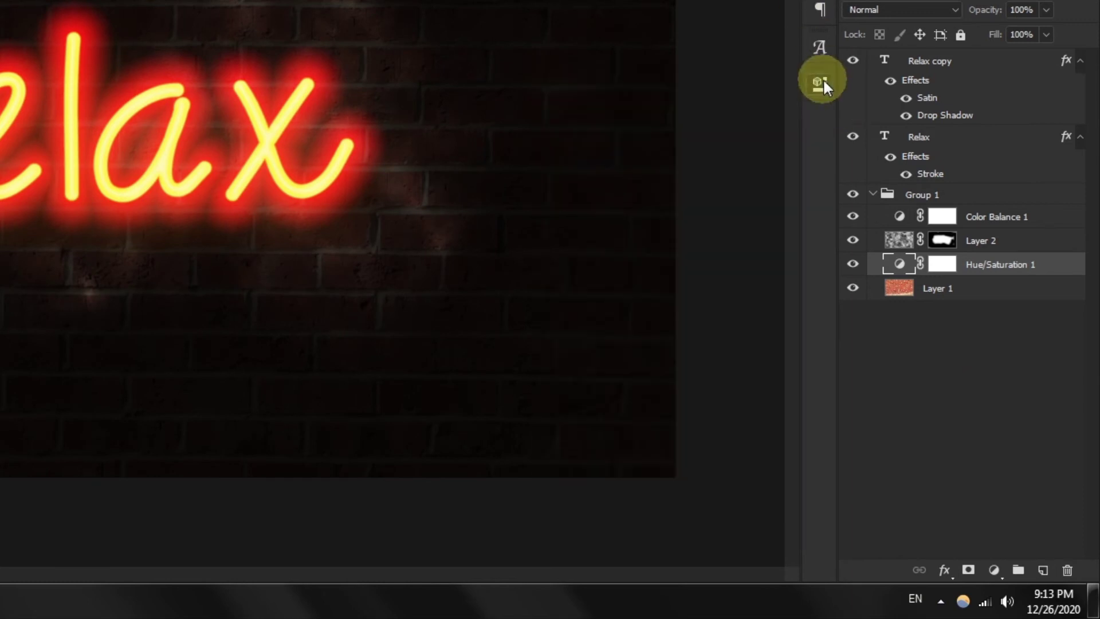
Tint the background reddish with Color Balance 1 midtones: Cyan–Red +37, Magenta–Green -12, Yellow–Blue -18
double_click(901, 217)
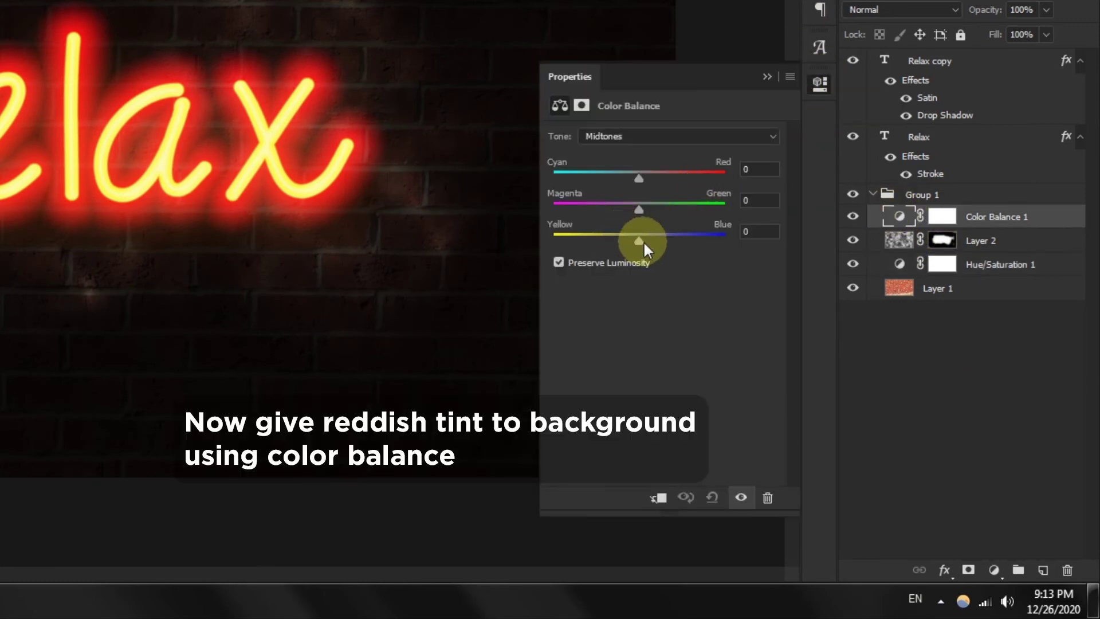
drag(638, 240, 669, 177)
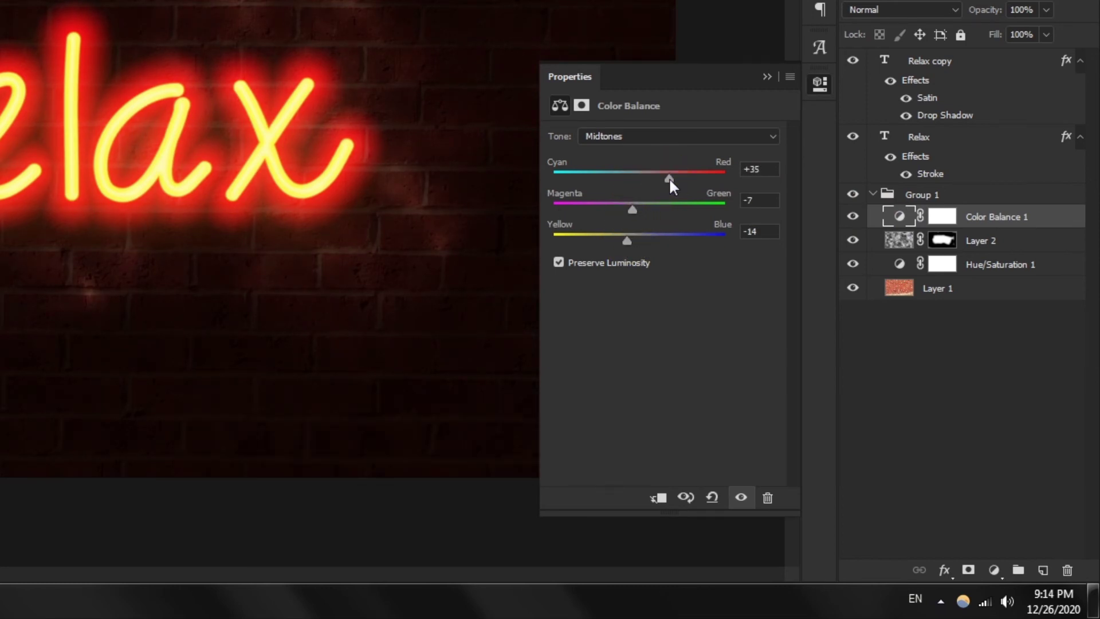
drag(634, 206, 622, 209)
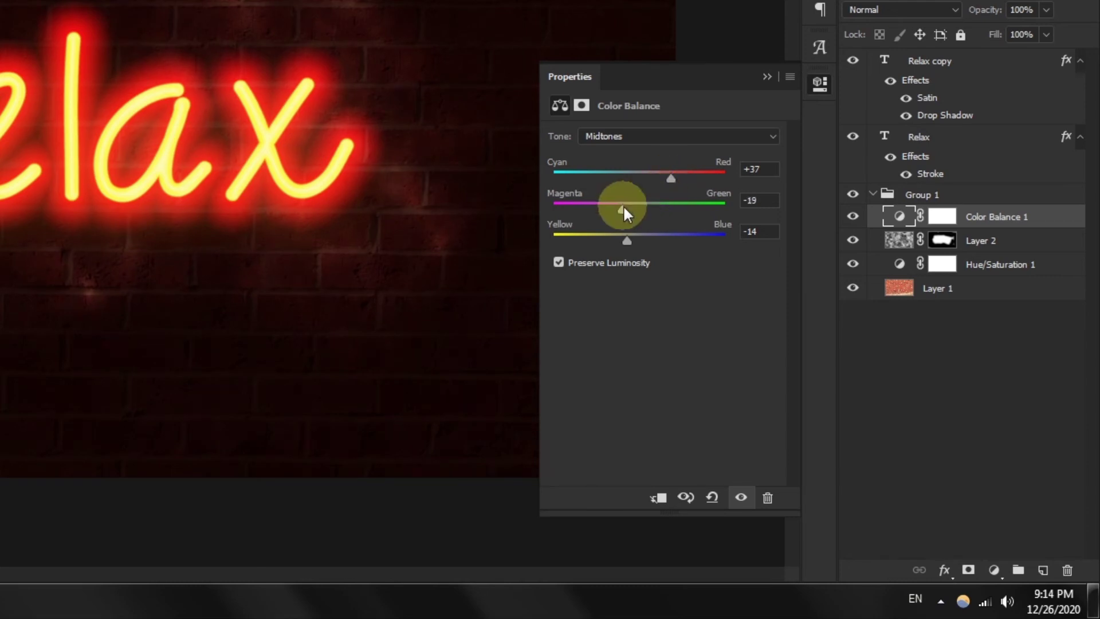
drag(627, 209, 625, 241)
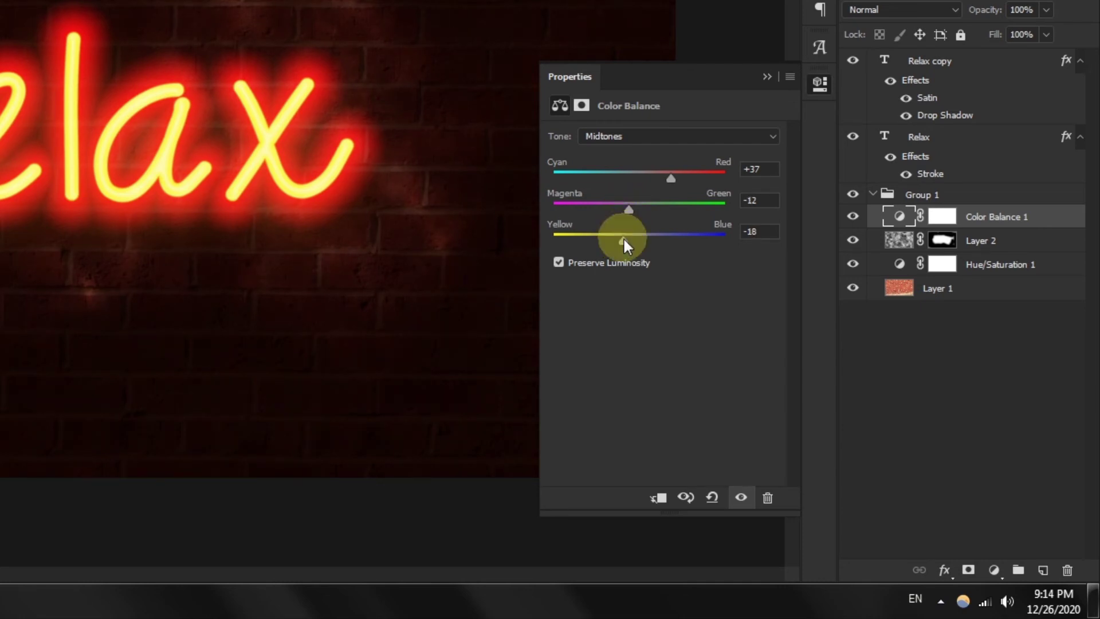
click(821, 83)
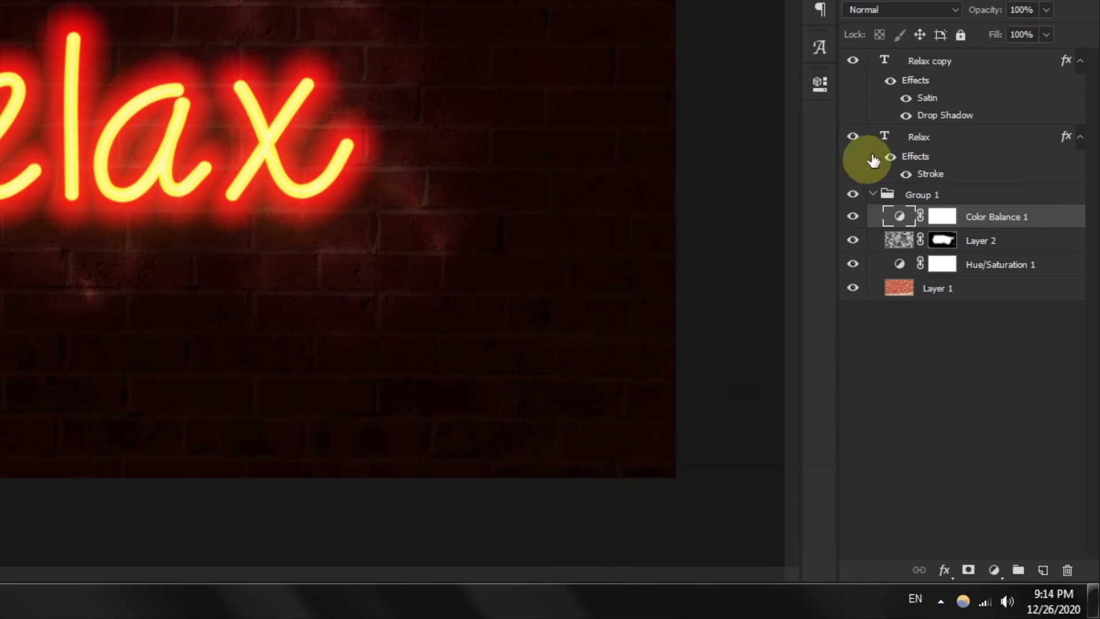
Add a new layer above Relax copy and fill it with 50% Gray in Normal mode at 100% opacity
click(934, 68)
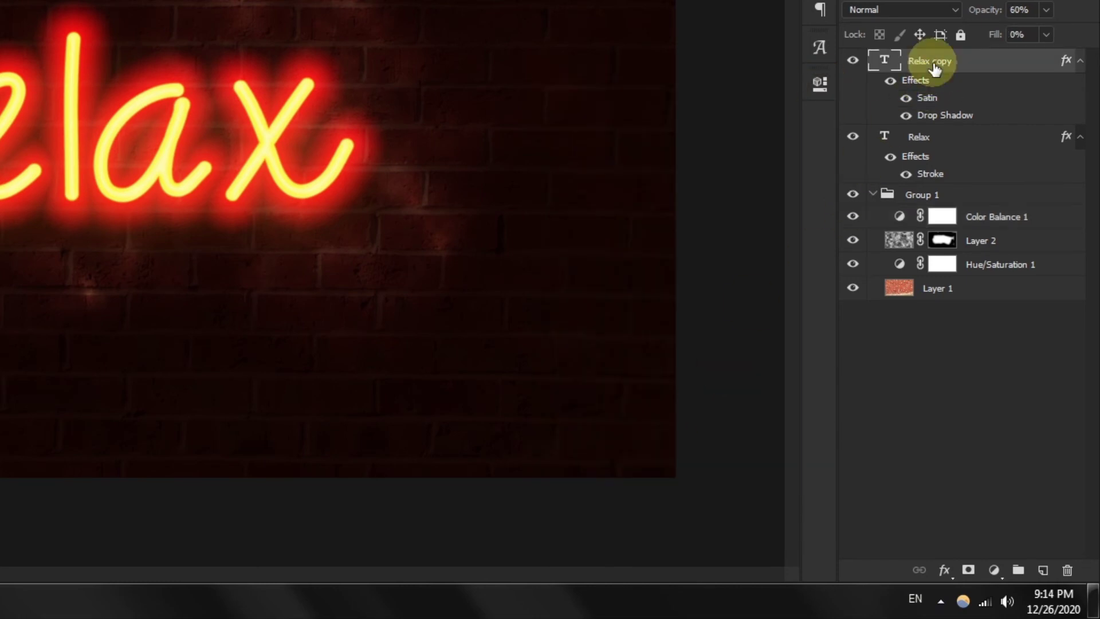
click(1042, 570)
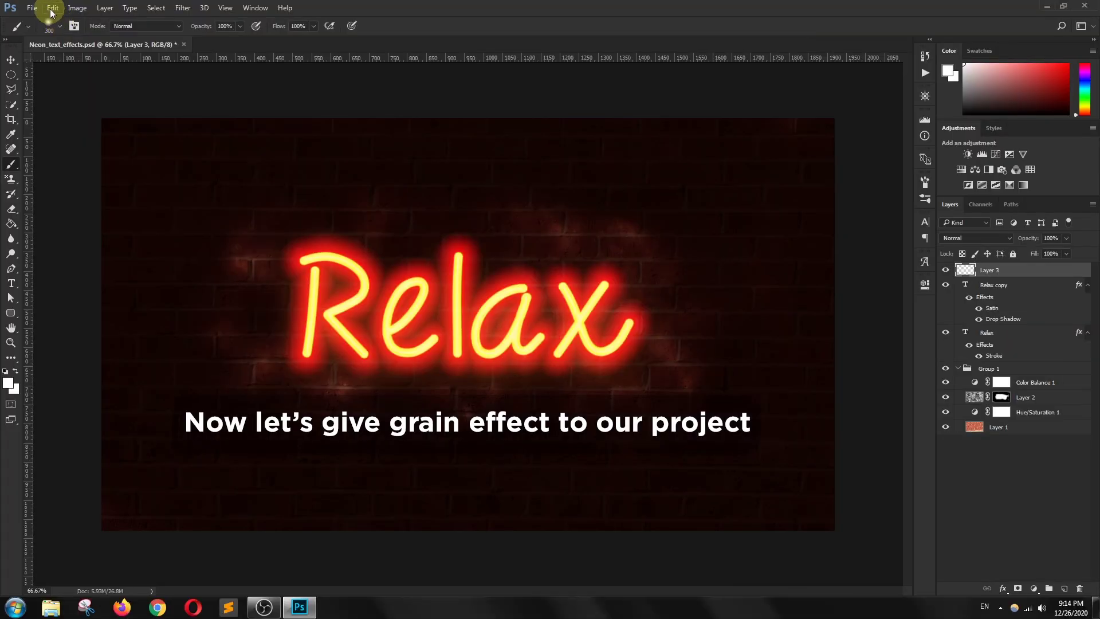
click(49, 10)
click(128, 293)
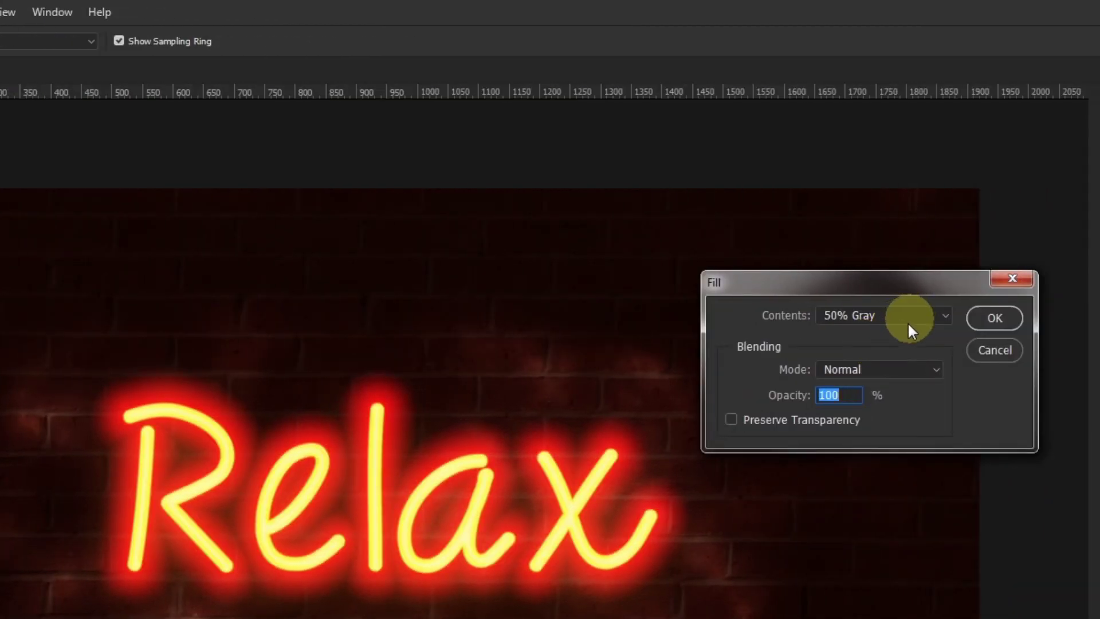
click(998, 319)
key(b)
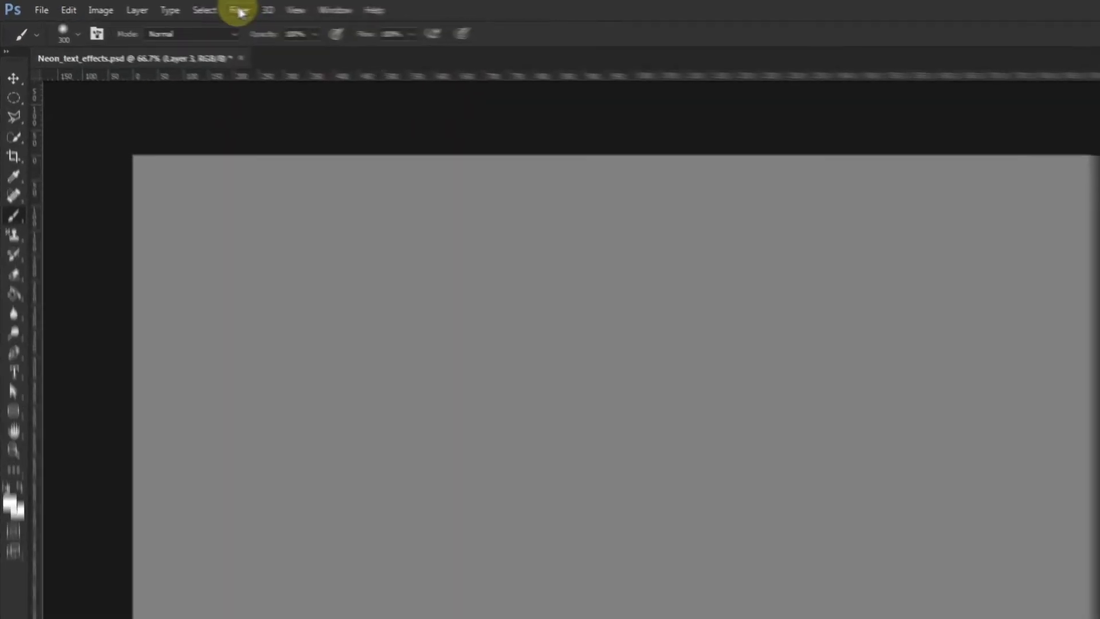
Apply Camera Raw Filter grain to the gray layer with Amount 87, Size 13 and Roughness 83
click(289, 11)
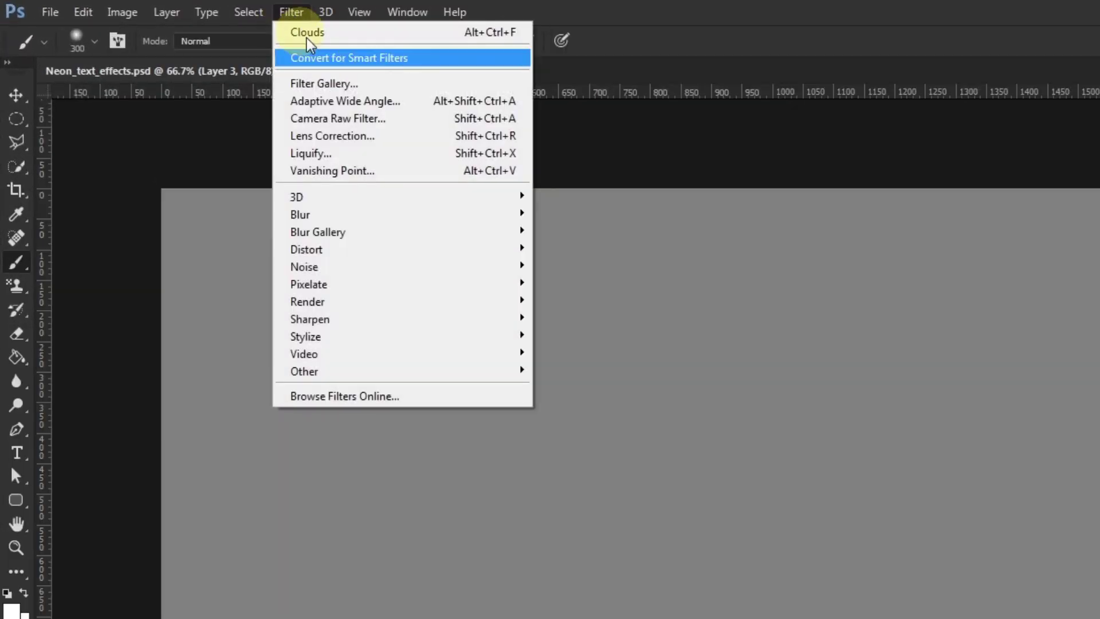
click(353, 121)
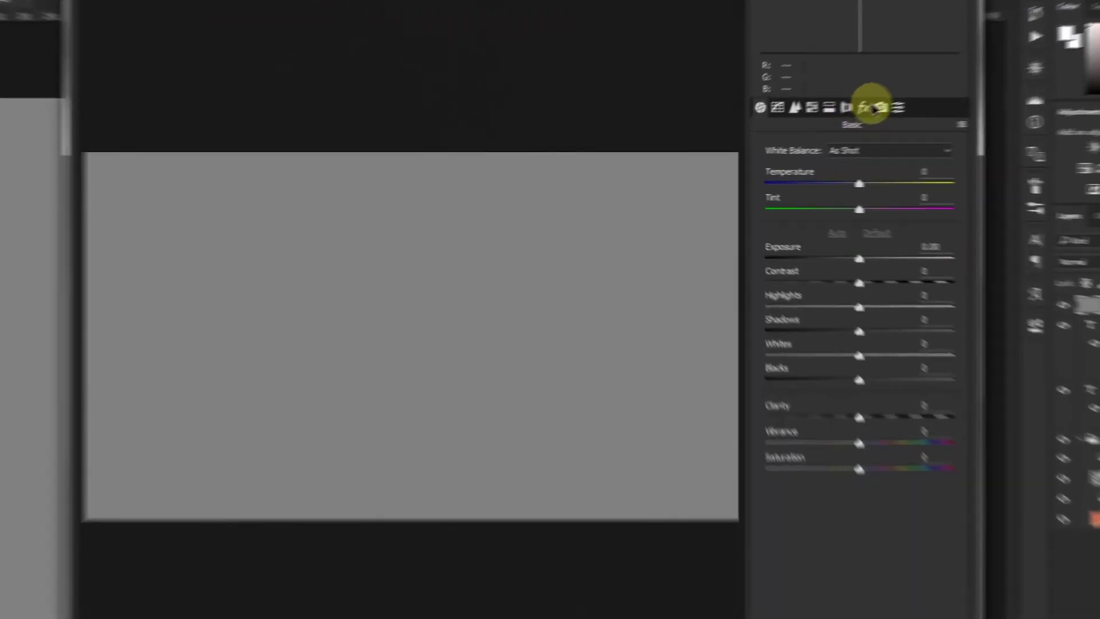
click(800, 126)
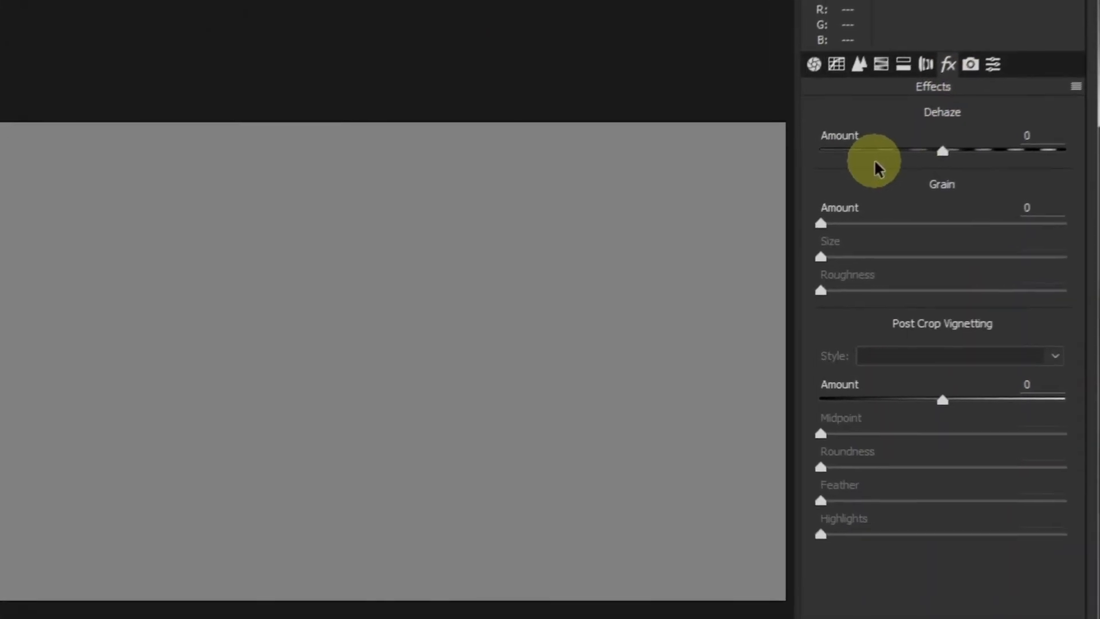
drag(820, 223, 1053, 226)
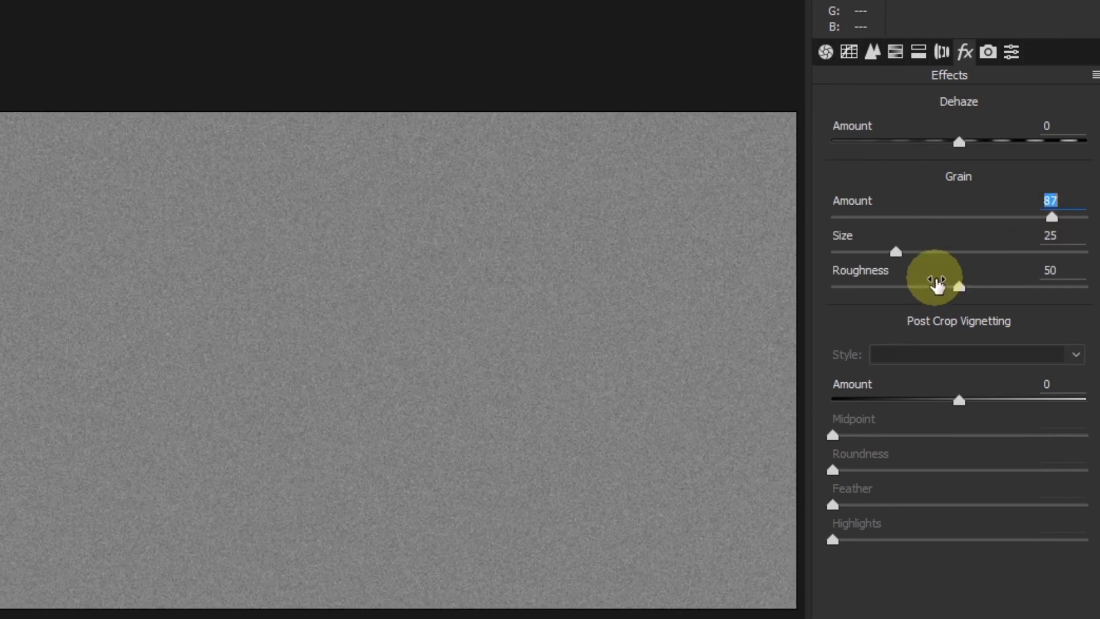
drag(899, 252, 871, 259)
drag(959, 286, 1045, 294)
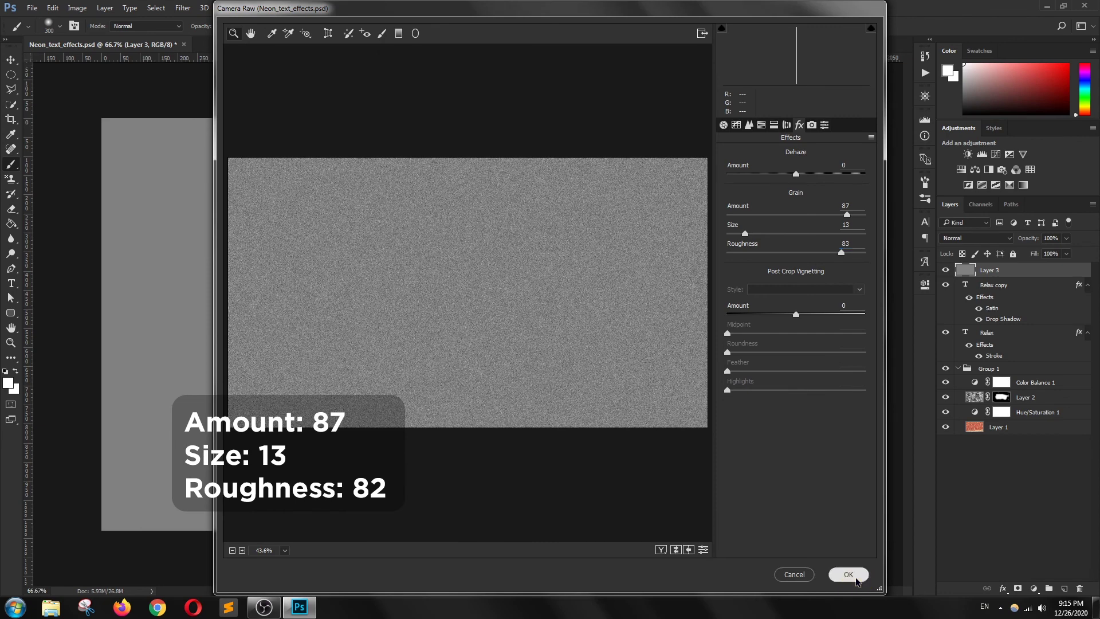
click(849, 577)
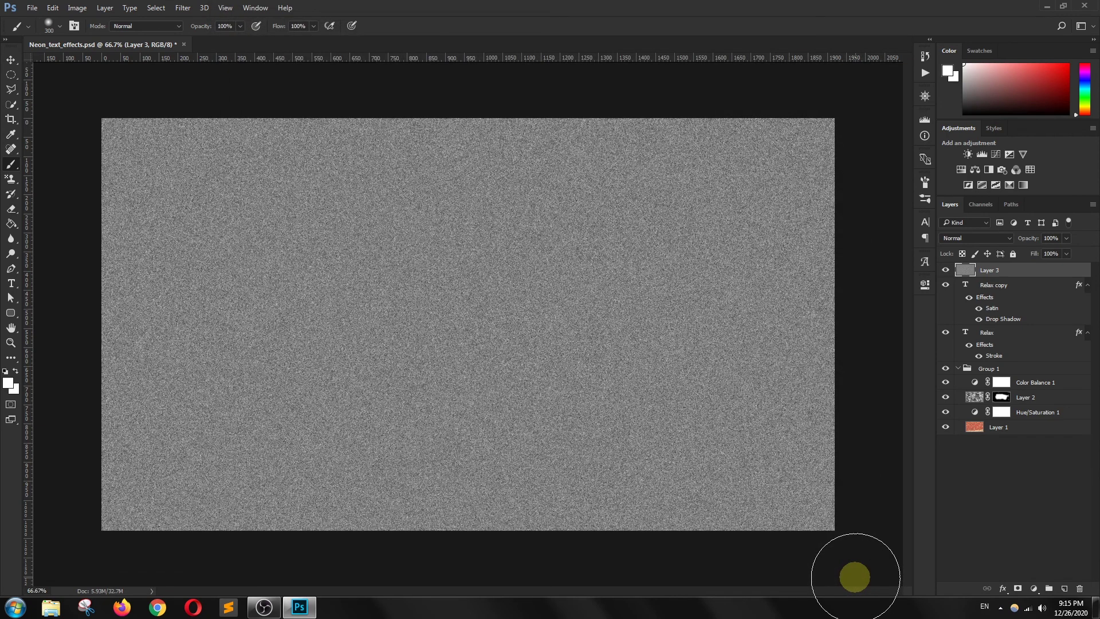
Set the grain layer's blending mode to Soft Light, reduce its opacity to 41%, and deselect the layer
click(1009, 239)
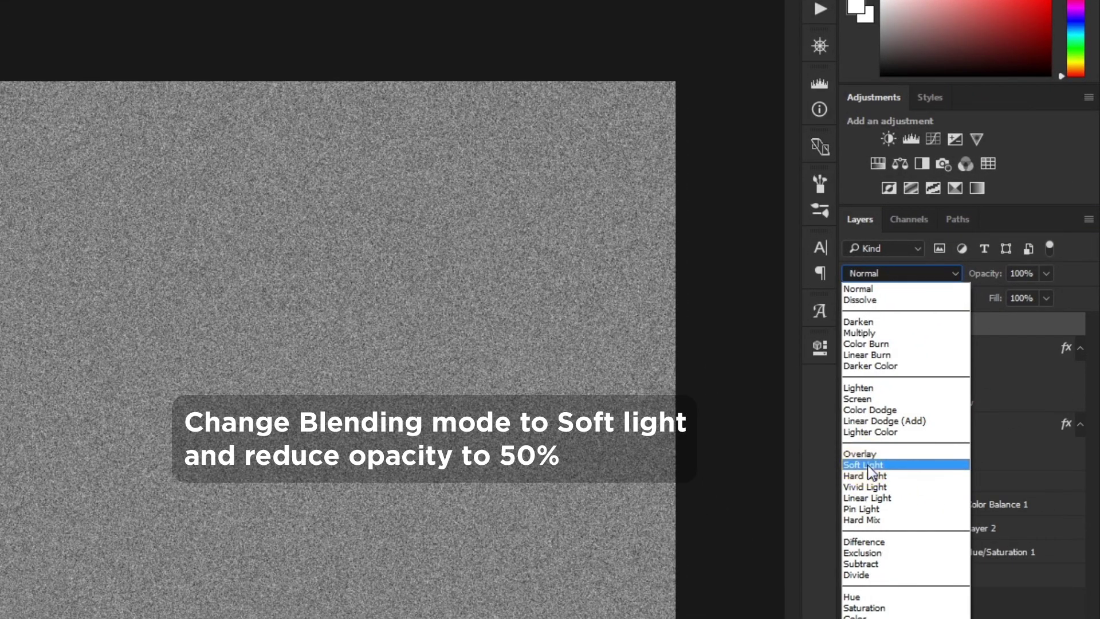
click(867, 465)
click(1046, 274)
drag(1048, 293, 1002, 296)
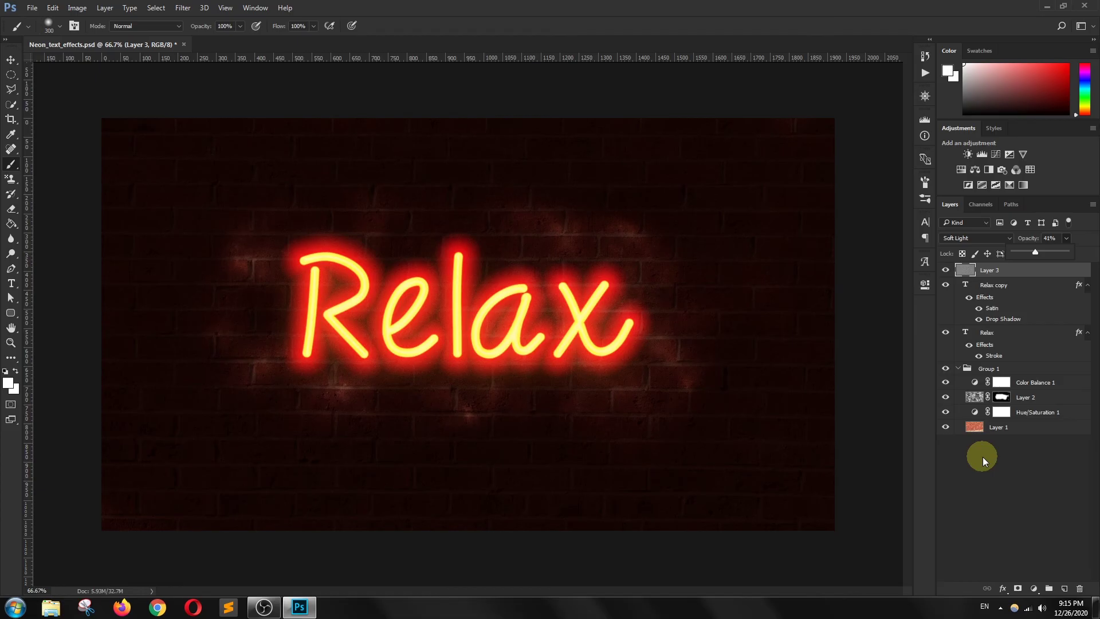
click(912, 590)
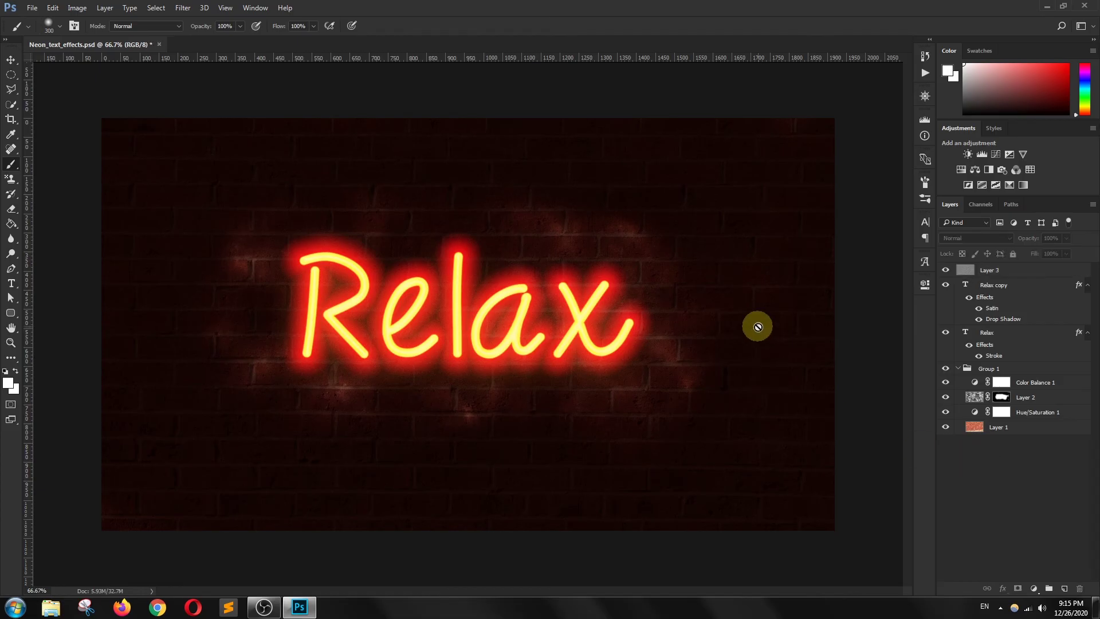
Examine the grain on the neon letters and surrounding bricks up close
key(ctrl+plus)
key(ctrl+plus)
key(ctrl+plus)
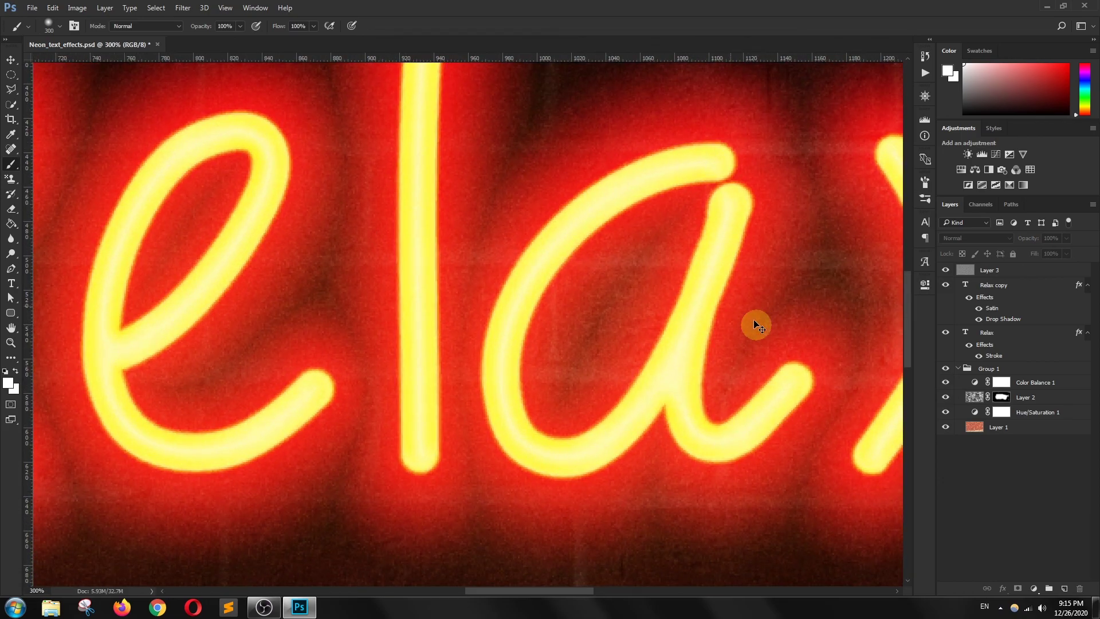
drag(484, 221, 571, 406)
key(ctrl+minus)
key(ctrl+minus)
key(ctrl+minus)
key(ctrl+minus)
key(ctrl+minus)
key(ctrl+minus)
key(ctrl+minus)
key(ctrl+minus)
key(ctrl+minus)
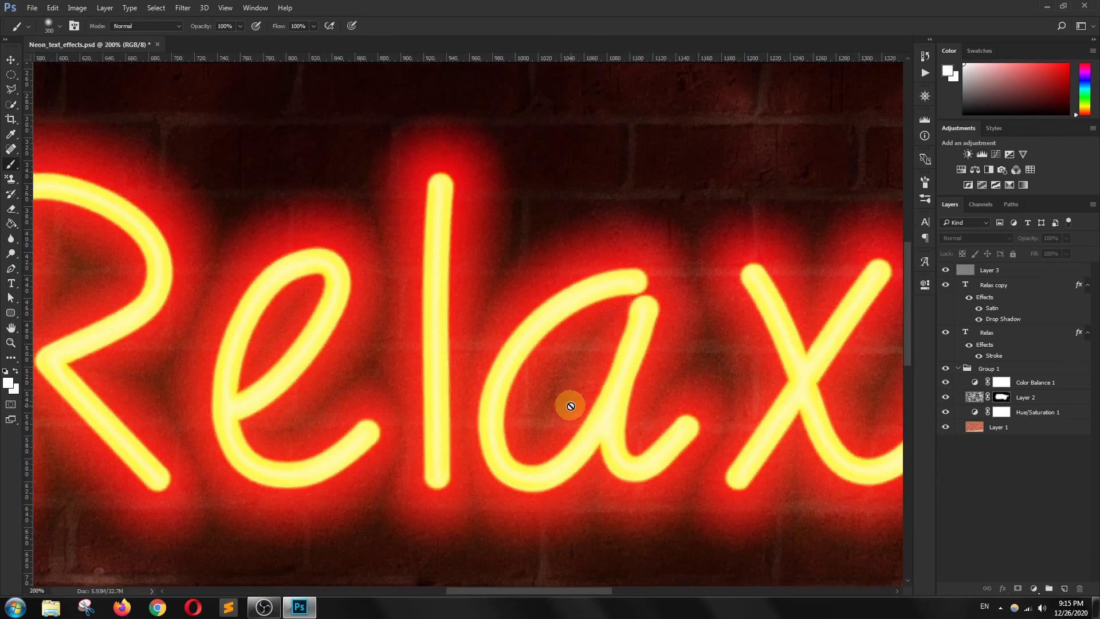
drag(334, 263, 511, 373)
Reduce Layer 3's opacity to about 27%, deselect the layer, and save the document
click(1006, 273)
click(1067, 237)
drag(1061, 252, 1053, 252)
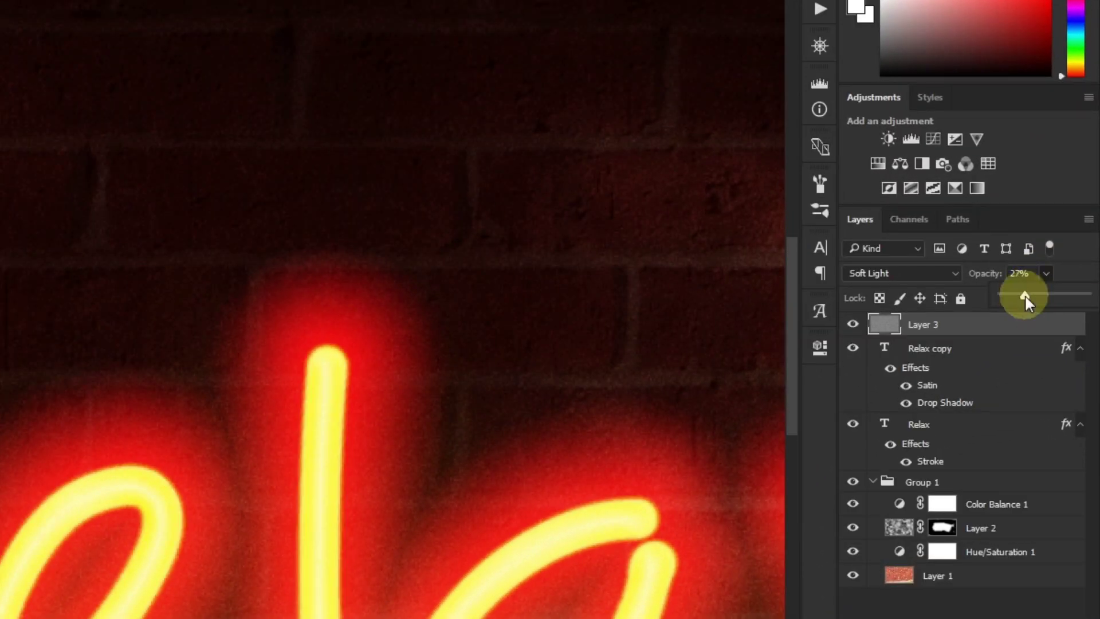
click(962, 598)
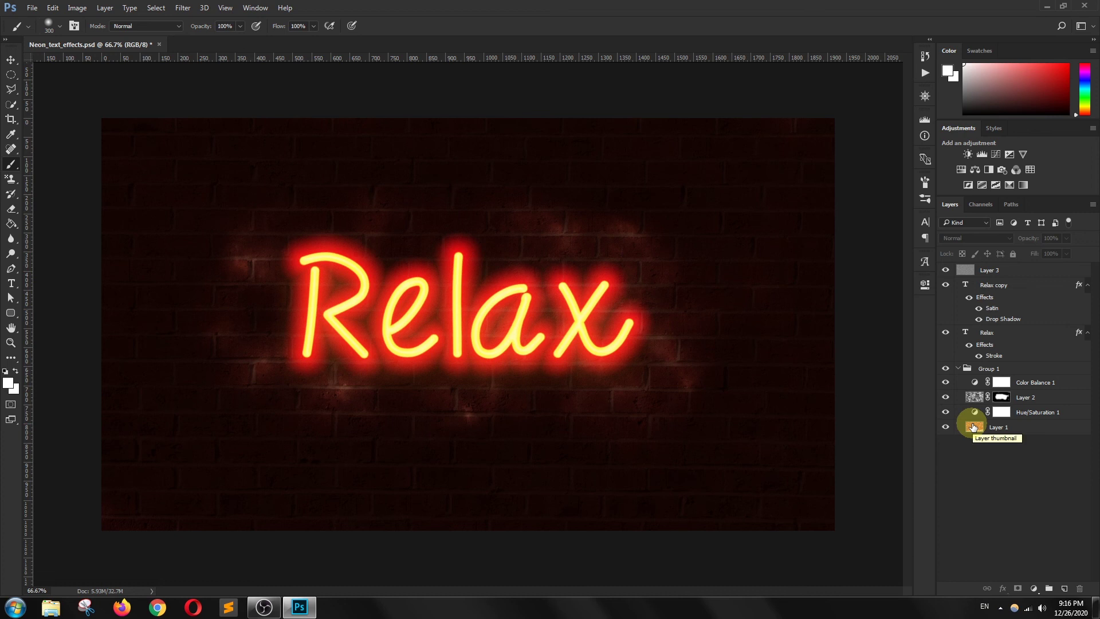
click(32, 8)
click(41, 123)
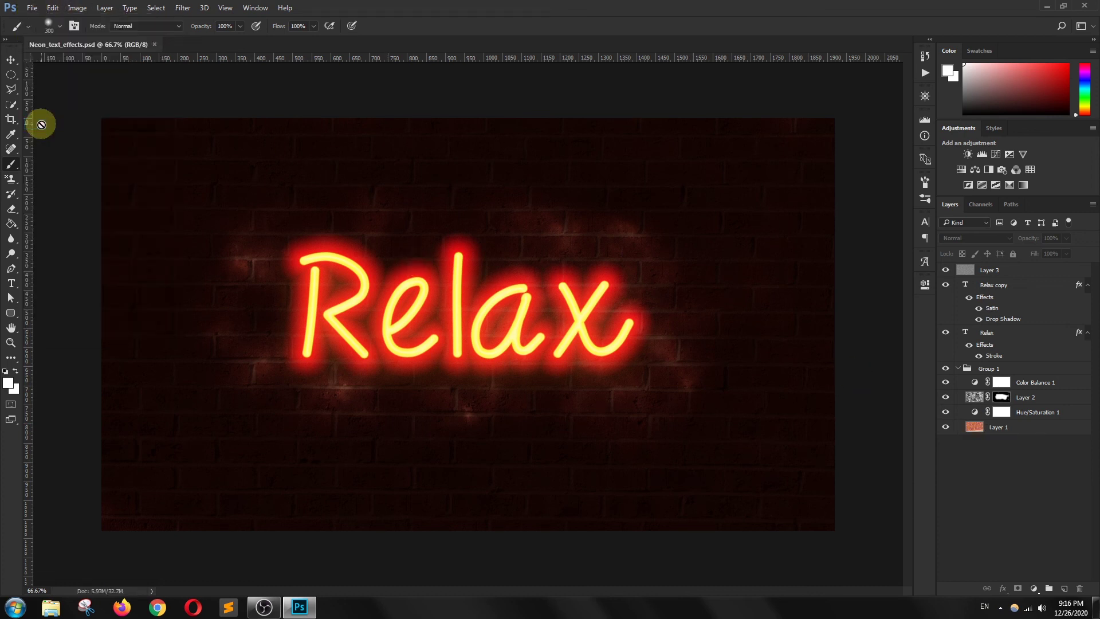